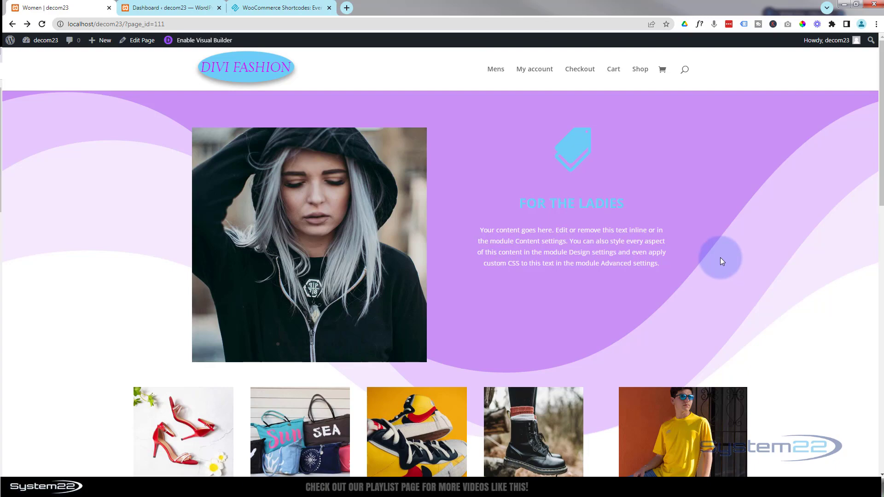
- Review the Women shop page's product layout and the WooCommerce shortcodes guide on the Barn2 site
scroll(728, 250, down, 3)
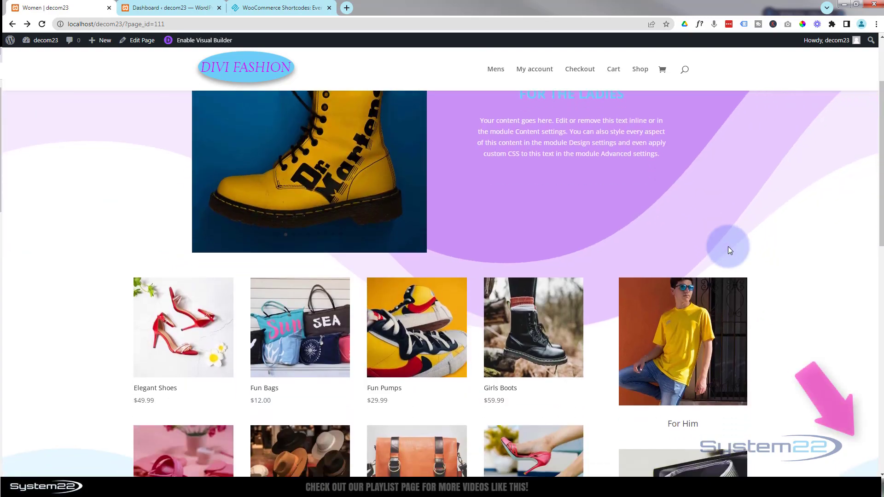
scroll(728, 250, down, 10)
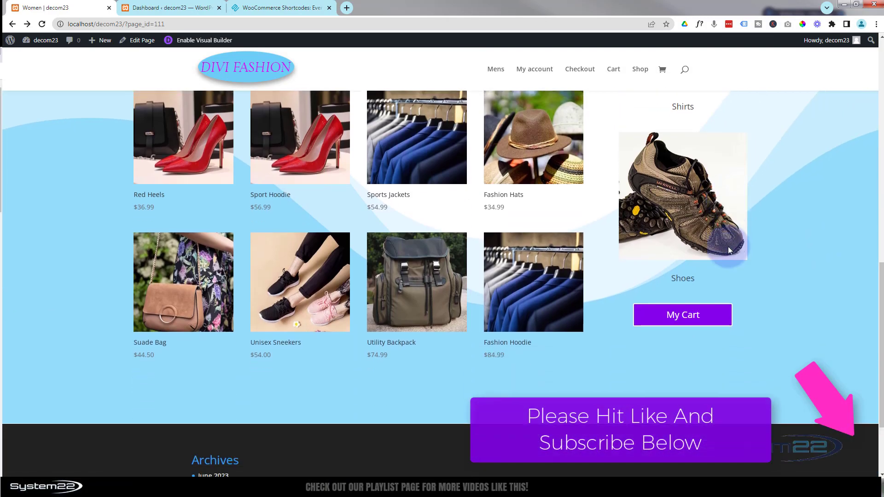
scroll(728, 250, up, 12)
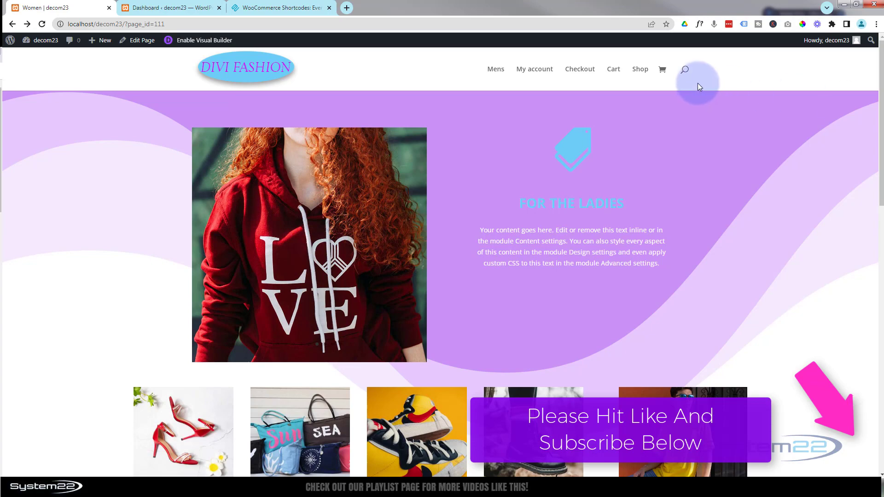
click(260, 9)
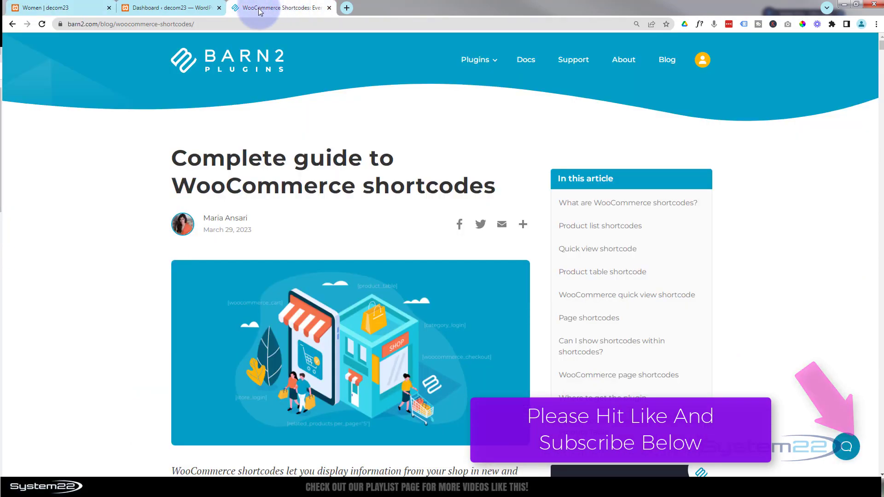
scroll(259, 151, down, 5)
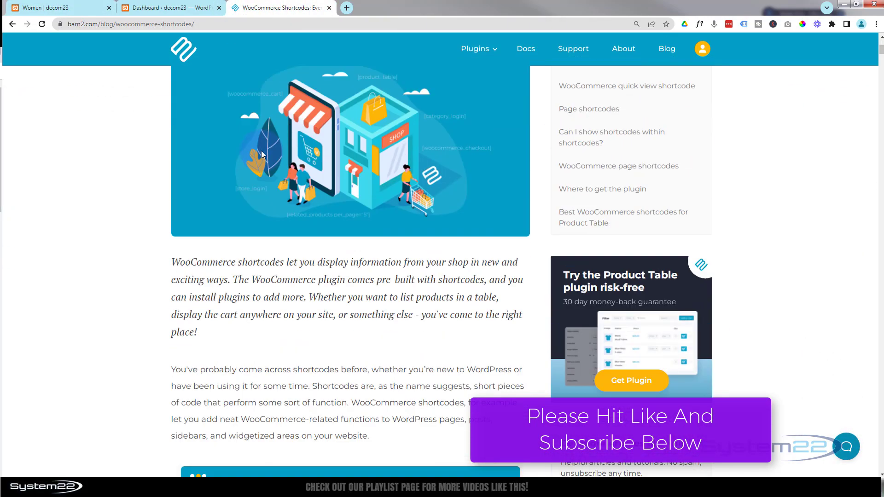
scroll(261, 151, up, 5)
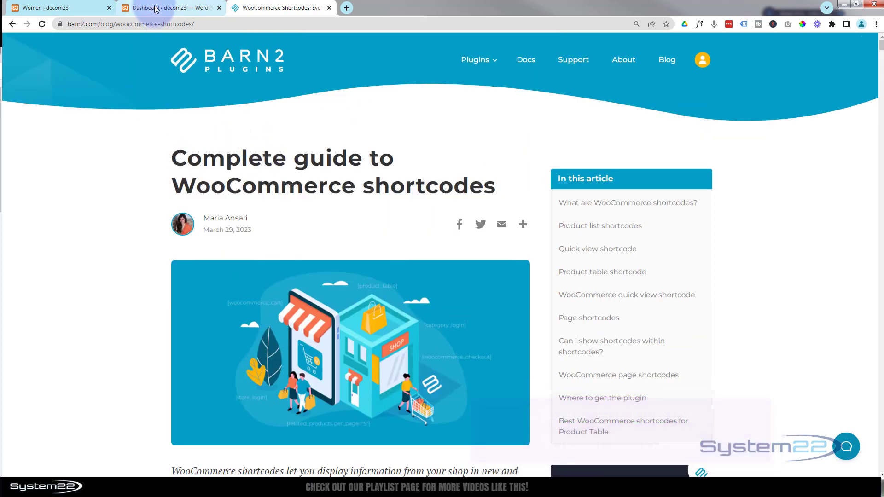
- Open the list of all WooCommerce products in the WordPress admin area
click(156, 9)
mouse_move(107, 43)
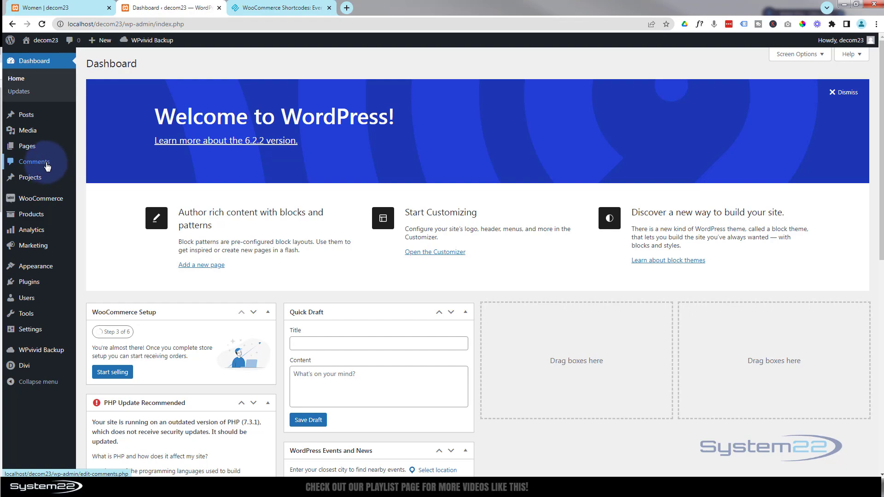
click(39, 215)
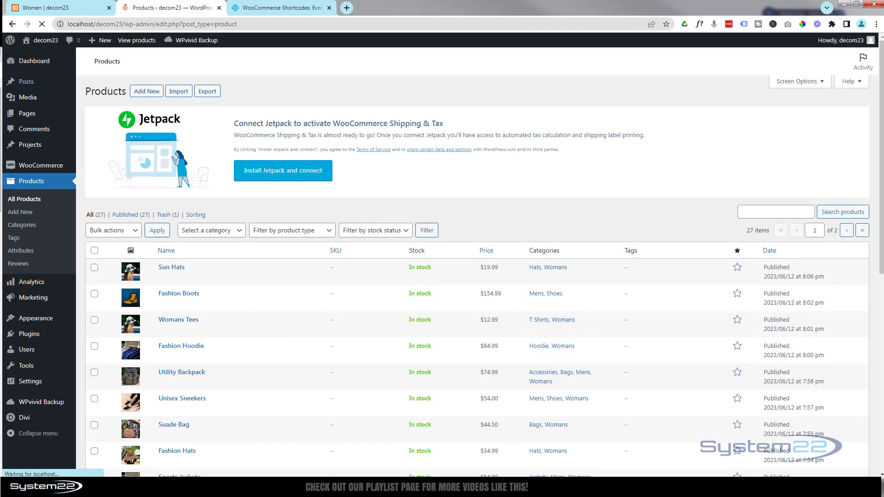
- Create a new page titled "shortcode" in a separate browser tab and edit it with the Divi Builder
mouse_move(101, 40)
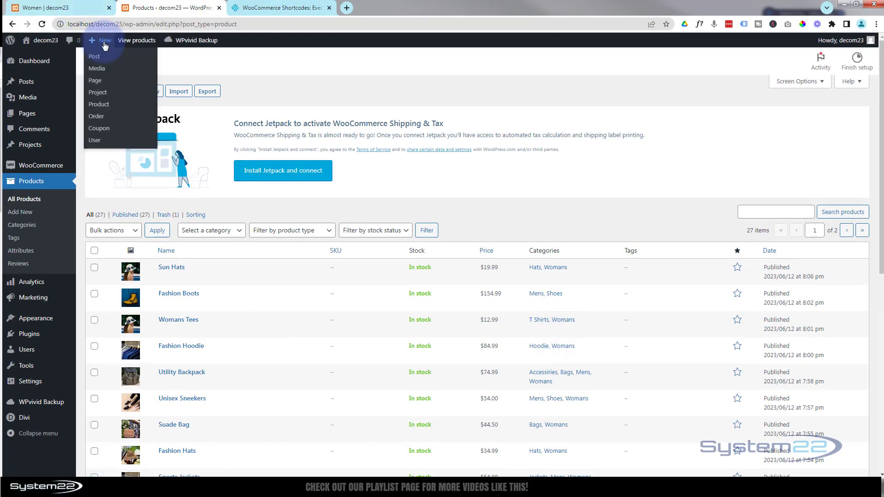
middle_click(97, 81)
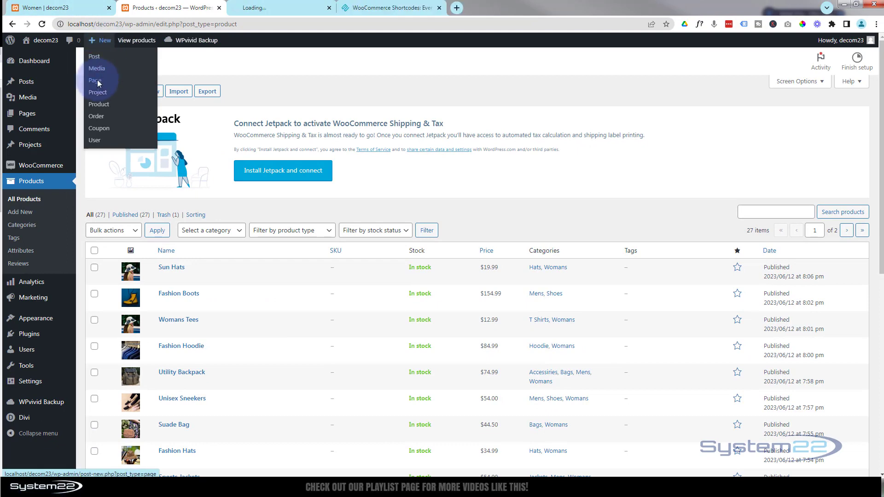
click(272, 8)
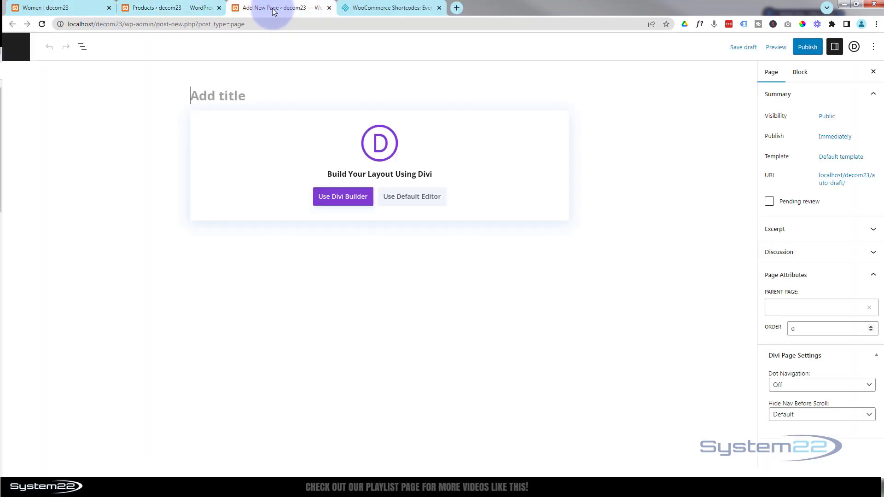
text(shortcode)
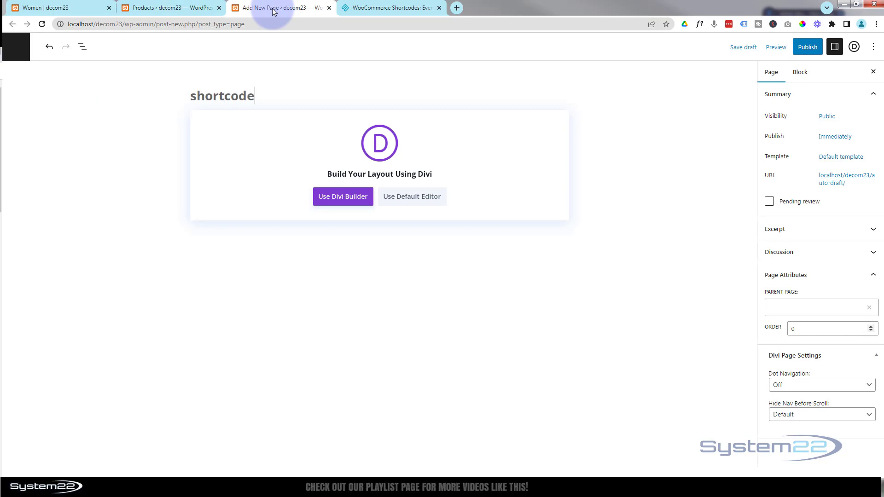
click(342, 197)
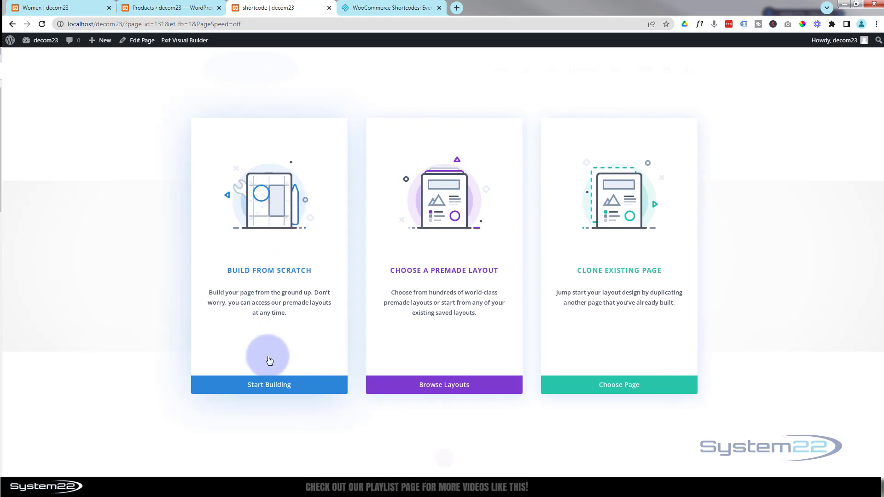
- Build the page from scratch and add a Code module in a single-column row
click(270, 385)
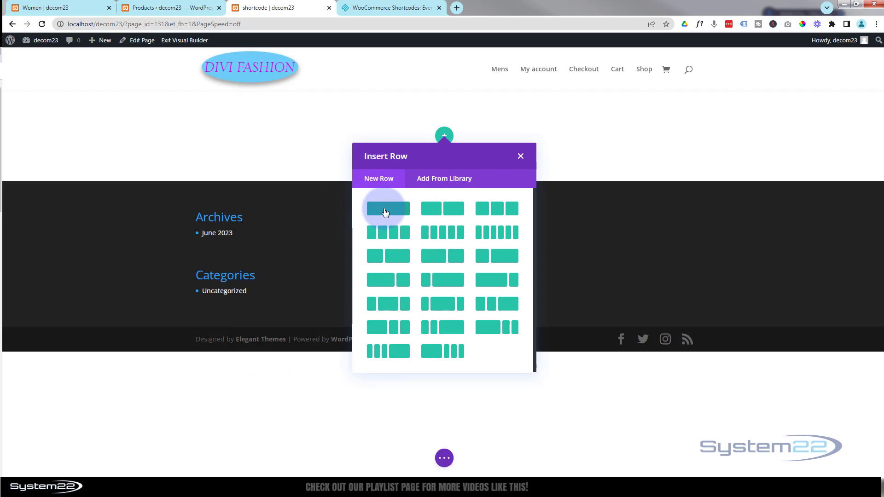
click(385, 210)
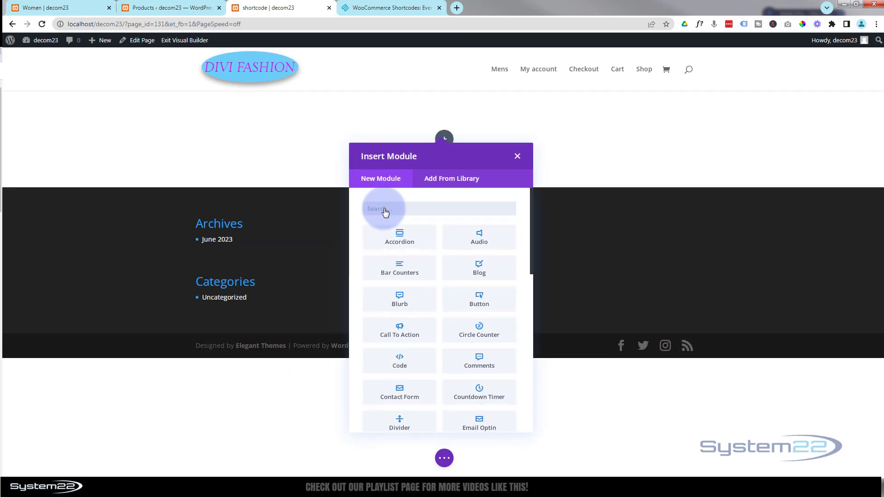
click(400, 362)
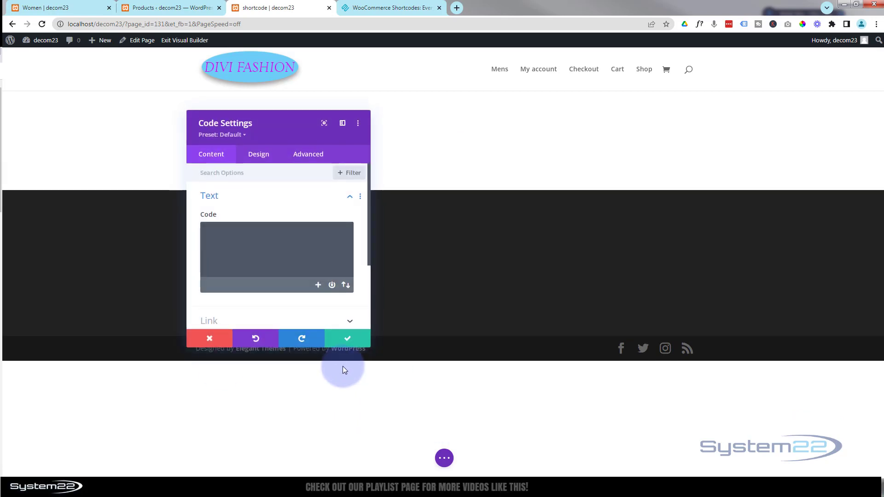
- Enter the shortcode [product_category category="Womans" per_page="12" columns="4" orderby="default" order="asc" operator="in"] in the Code module and apply its settings
click(212, 232)
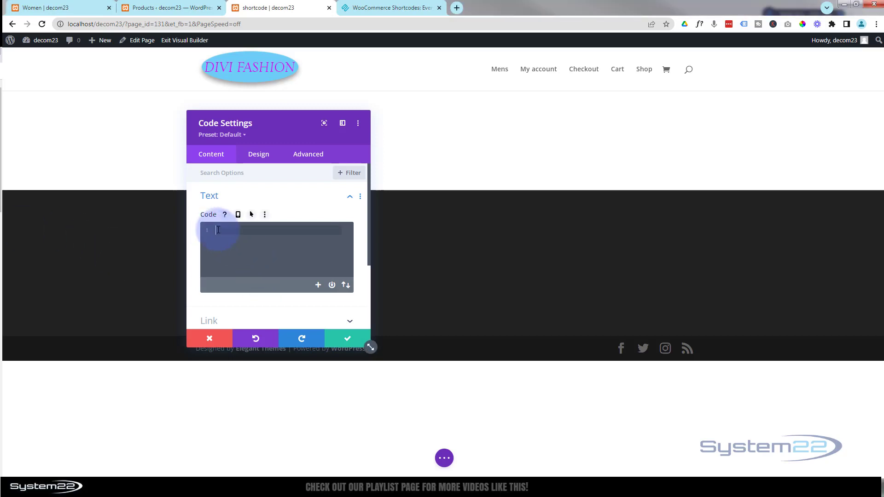
text([product_category category="Womans" per_page="12" columns="4" orderby="default" order="asc" operator="in"])
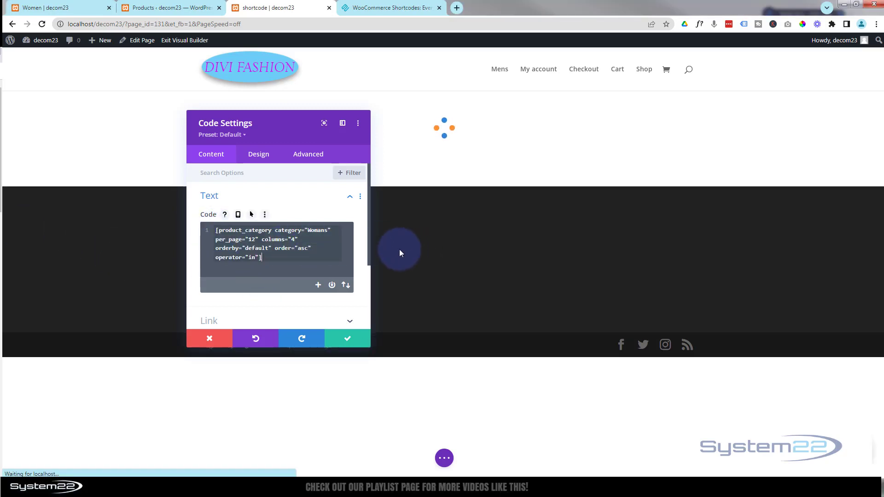
drag(371, 346, 636, 313)
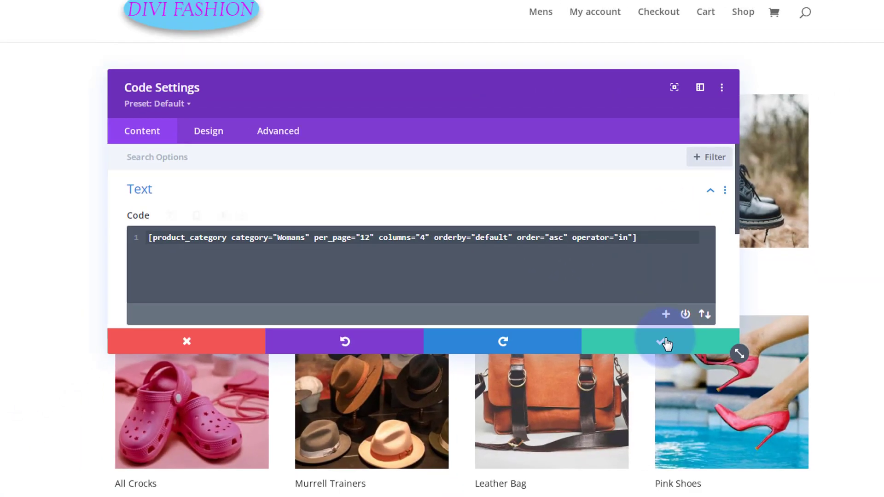
click(767, 390)
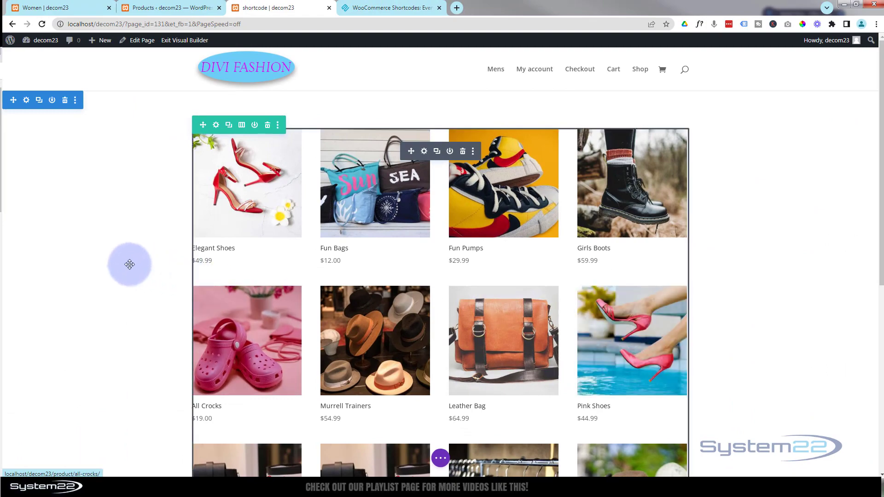
- Check the product grid on the shortcode page and save the page as a draft
scroll(124, 259, down, 5)
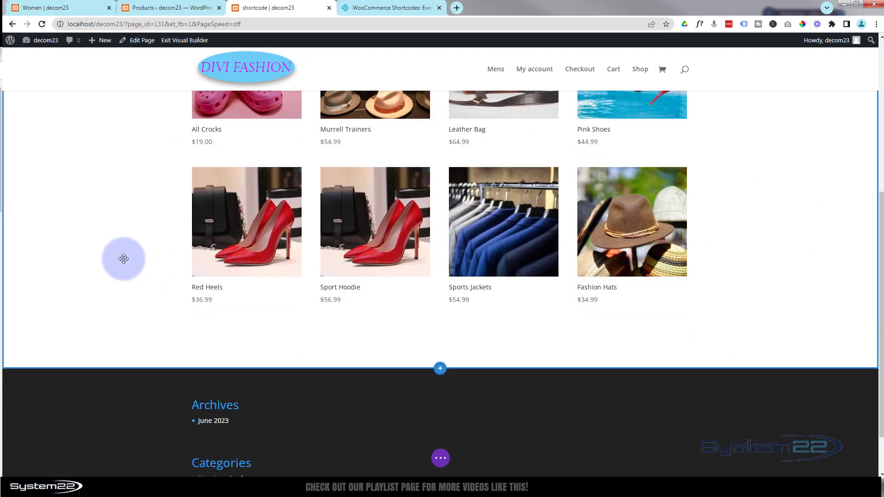
scroll(123, 258, up, 5)
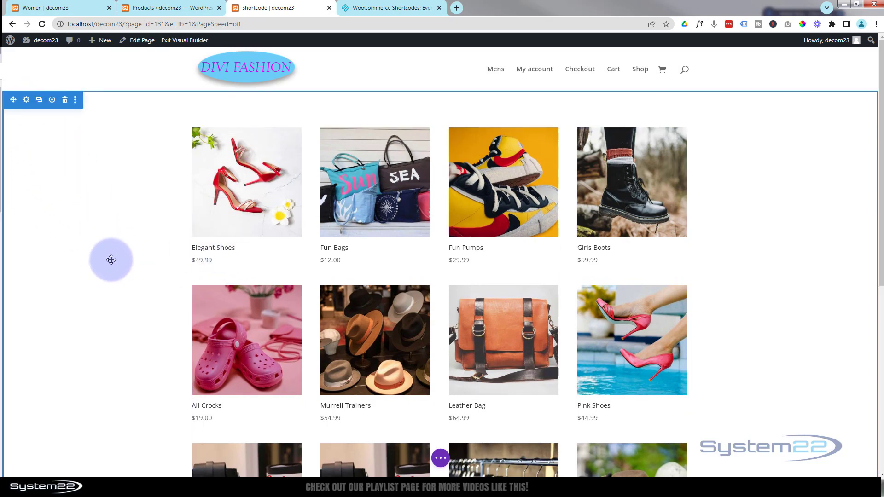
click(441, 459)
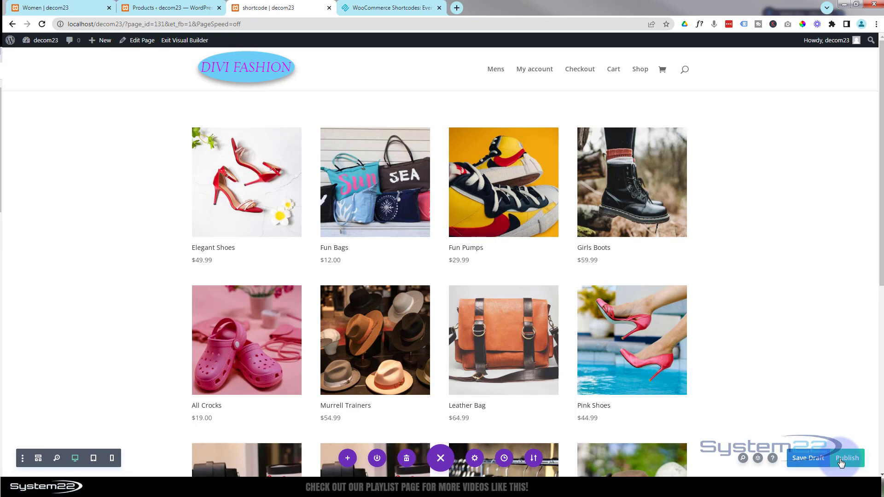
click(812, 460)
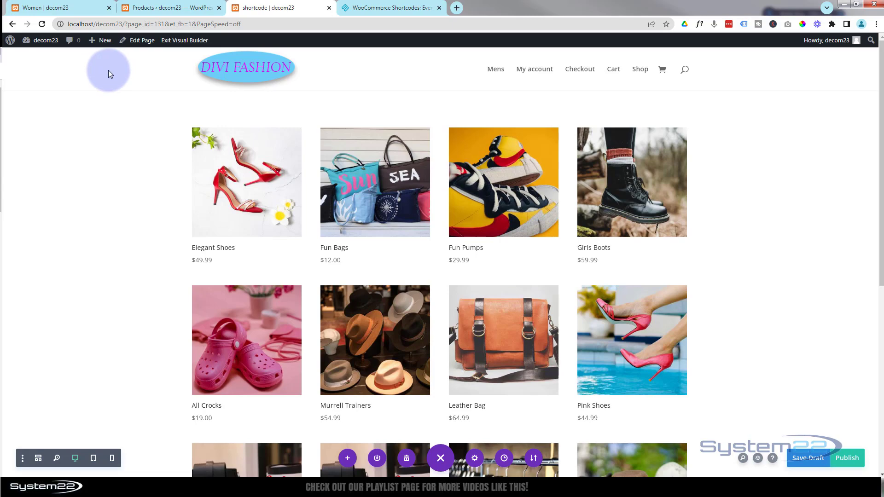
- Open the WordPress menu editor and check which entries the Categories group offers for the top menu
click(156, 6)
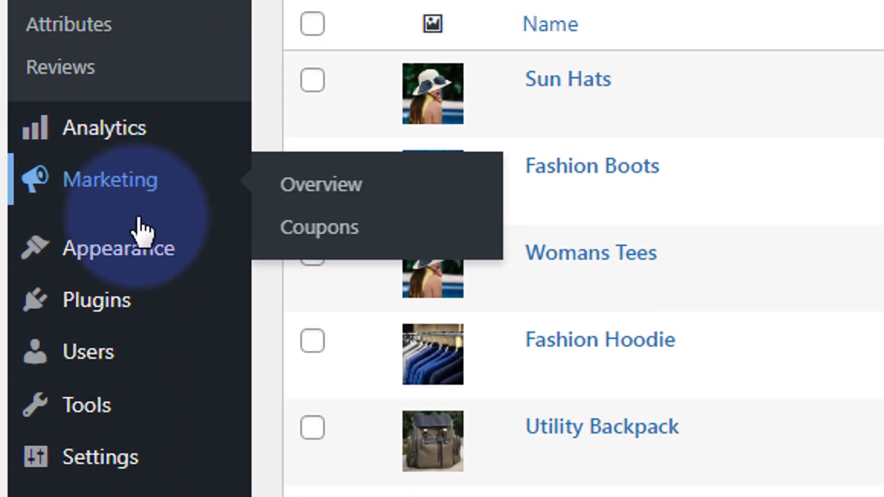
mouse_move(43, 318)
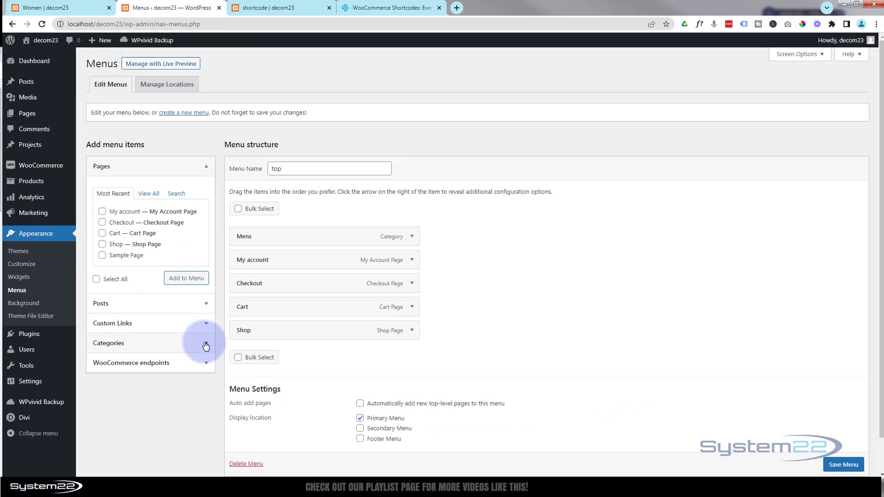
click(206, 345)
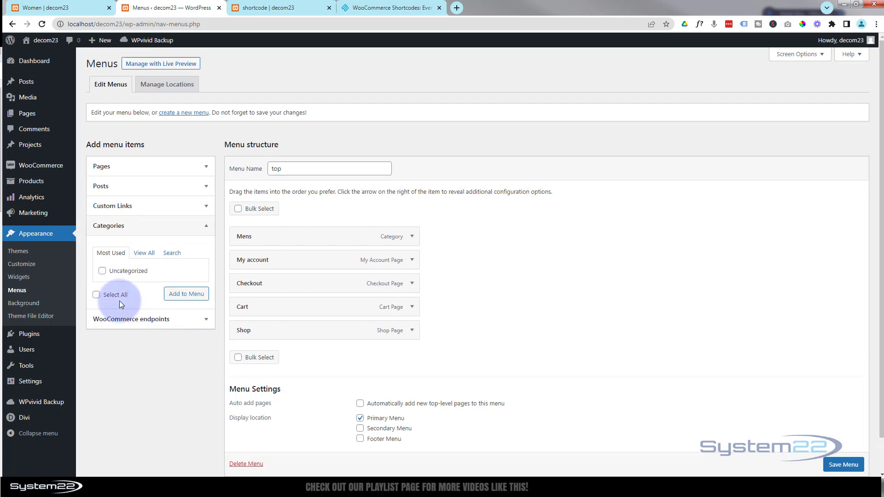
click(205, 227)
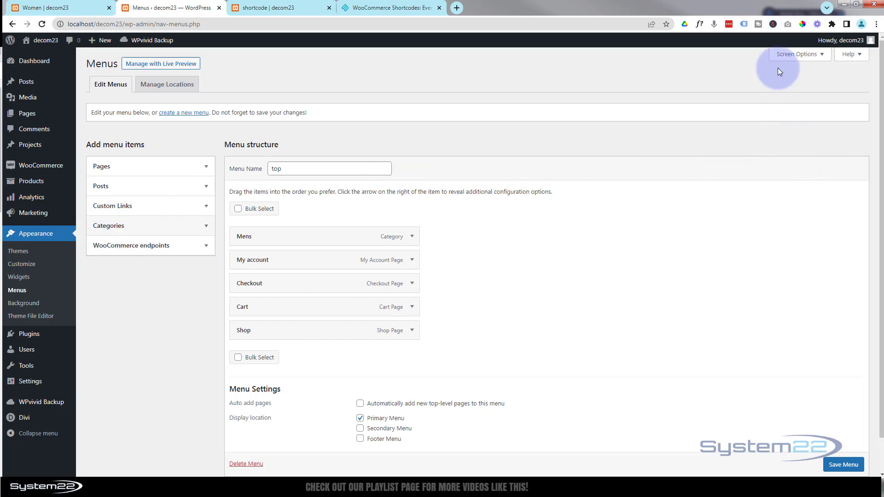
- Enable the Product categories group in the menu editor's screen options and expand it
click(789, 55)
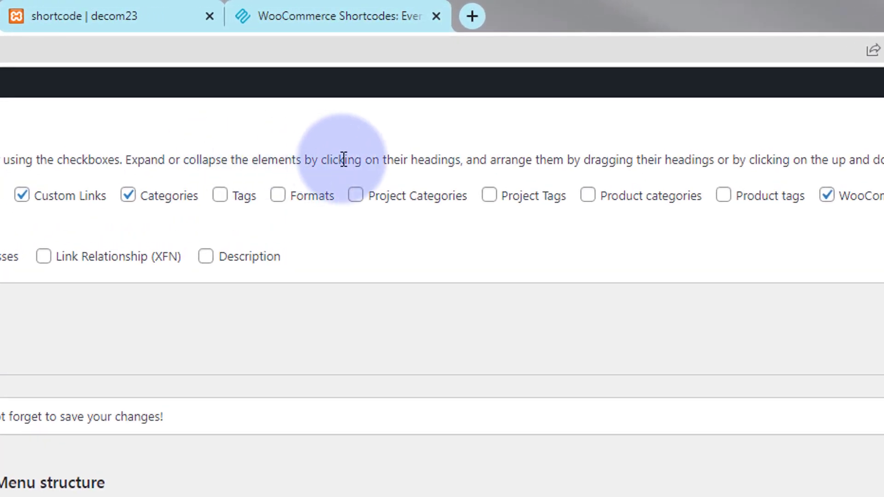
click(589, 201)
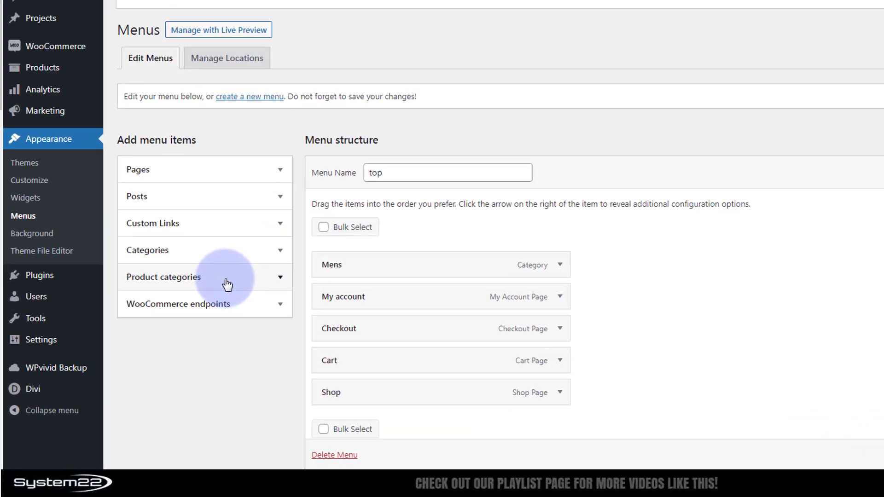
click(167, 341)
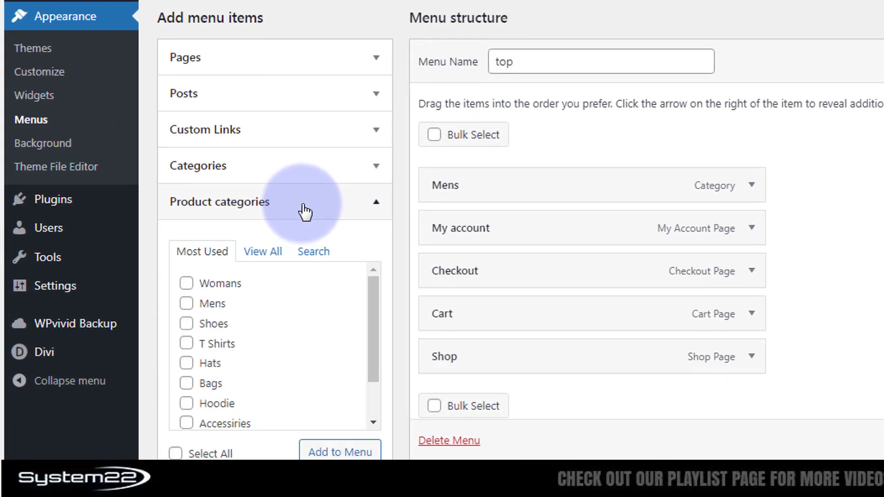
- Add the Womans product category to the top menu as its first item, above Mens, and save the menu
click(186, 284)
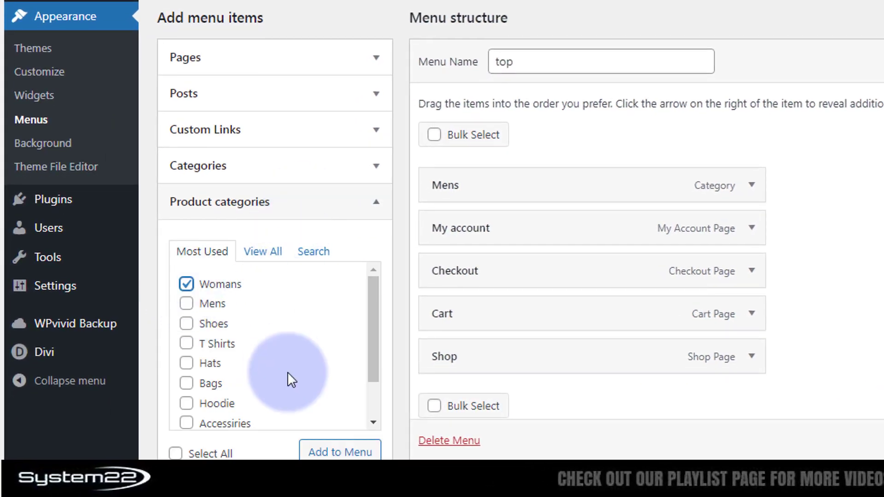
click(328, 453)
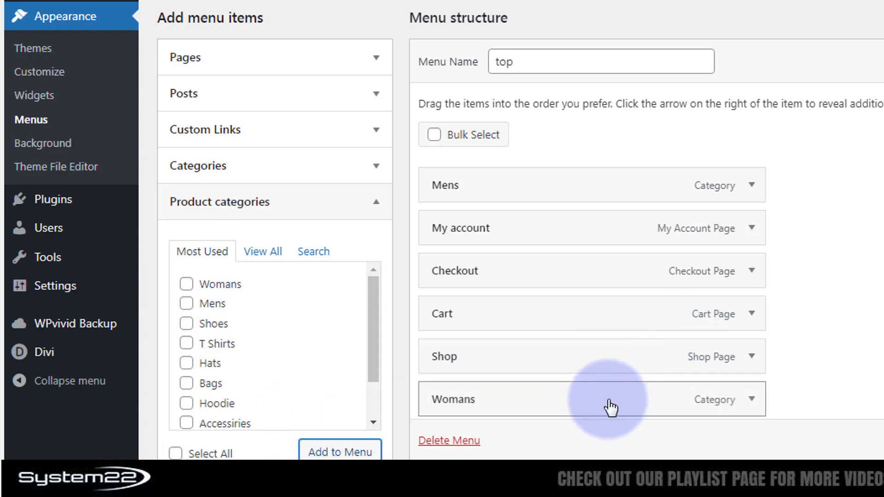
drag(611, 408, 602, 184)
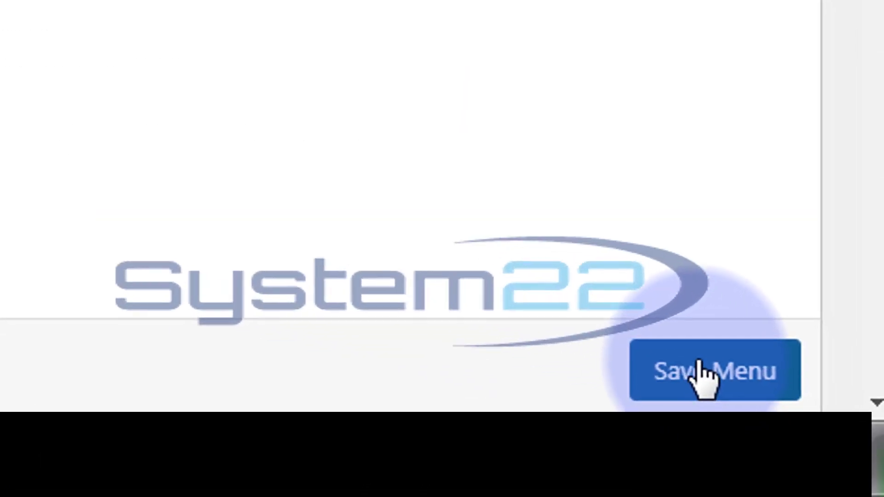
click(839, 466)
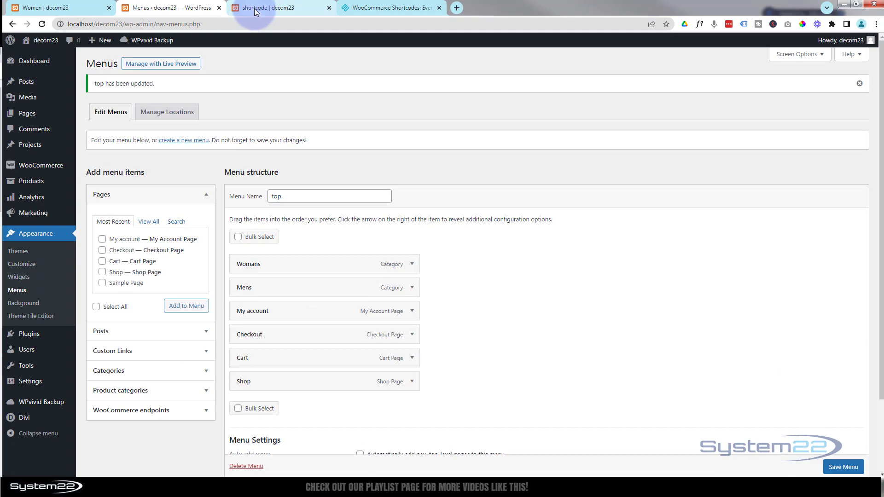
- Reload the shortcode page and view the products on the Womans category page linked in the top menu
click(256, 9)
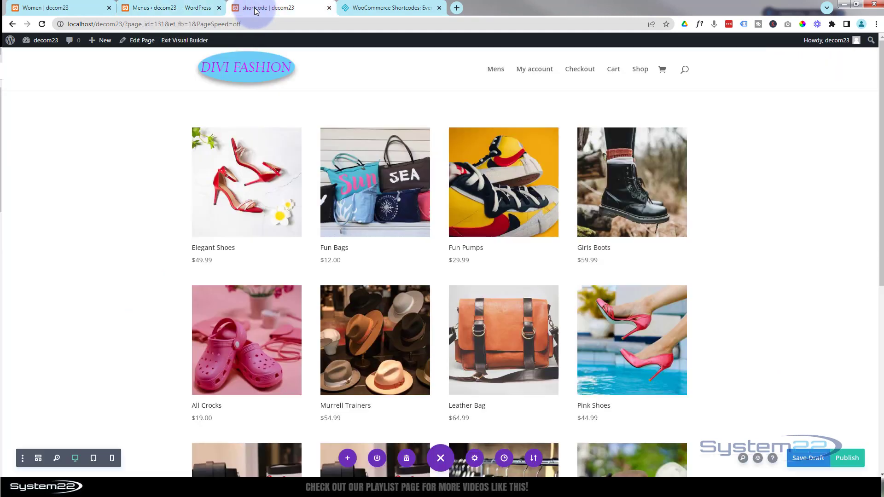
click(42, 24)
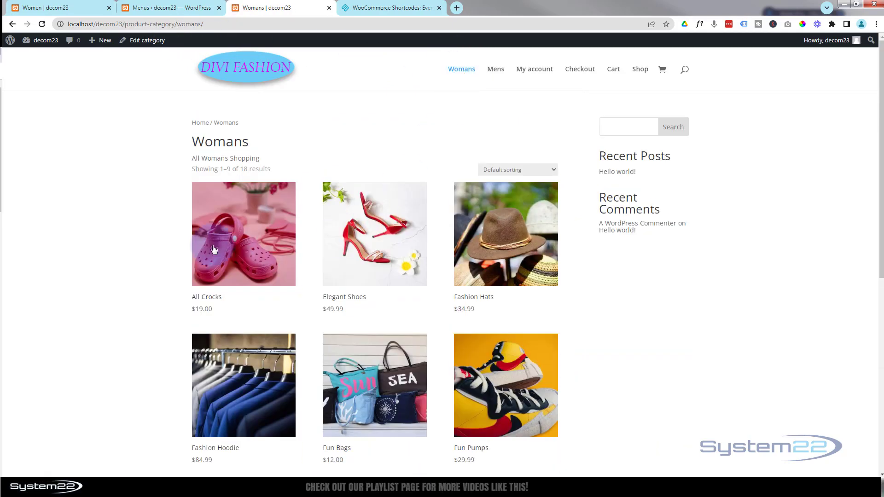
scroll(140, 236, down, 6)
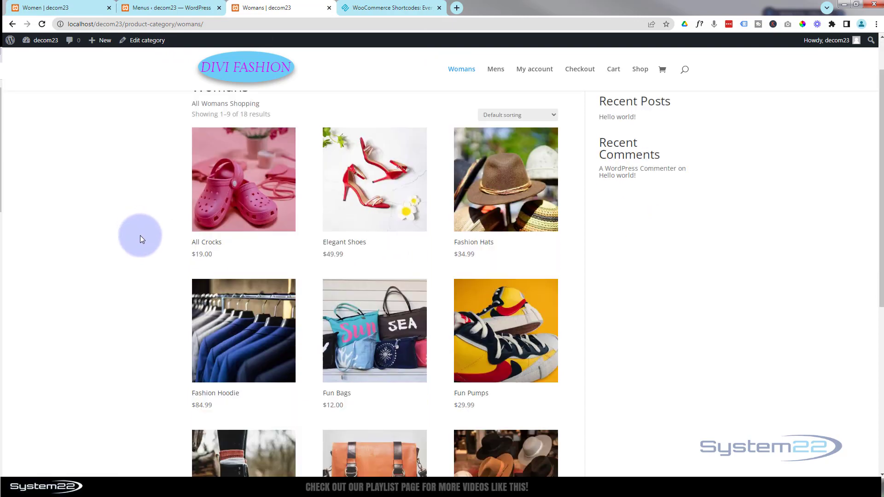
scroll(140, 235, up, 6)
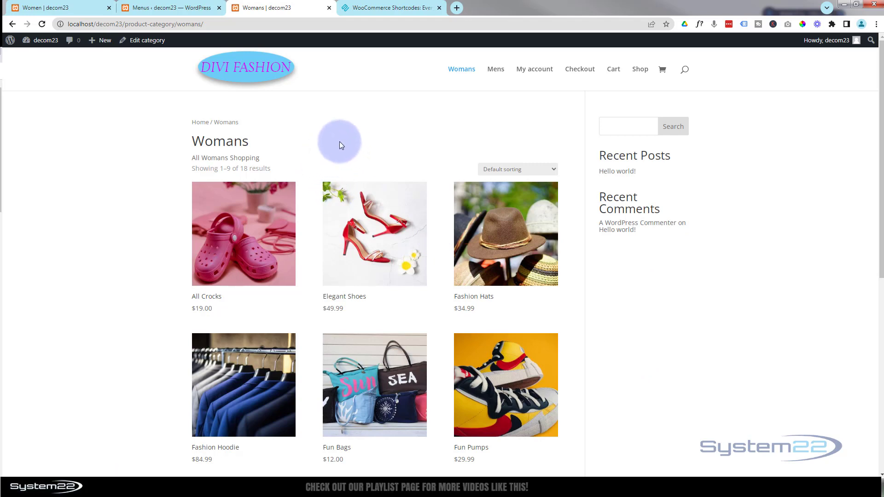
- Create a new page titled Womans Fashion and start building it from scratch with the Divi Builder
mouse_move(103, 42)
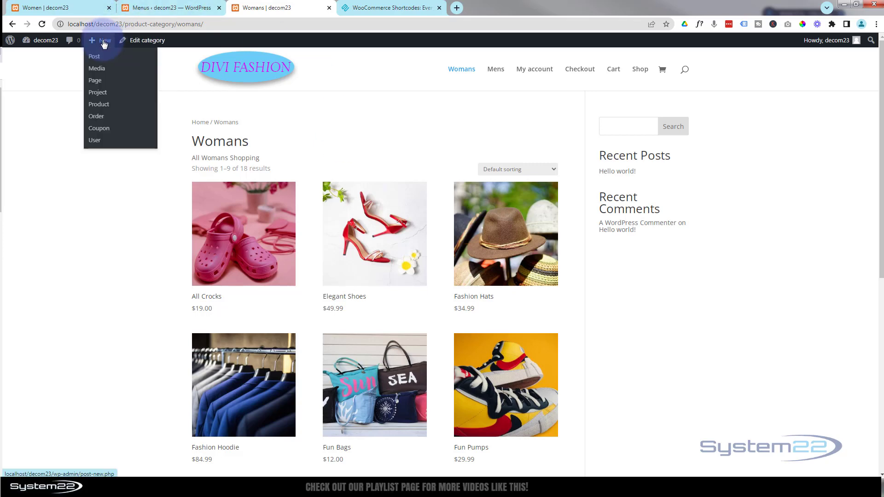
click(100, 82)
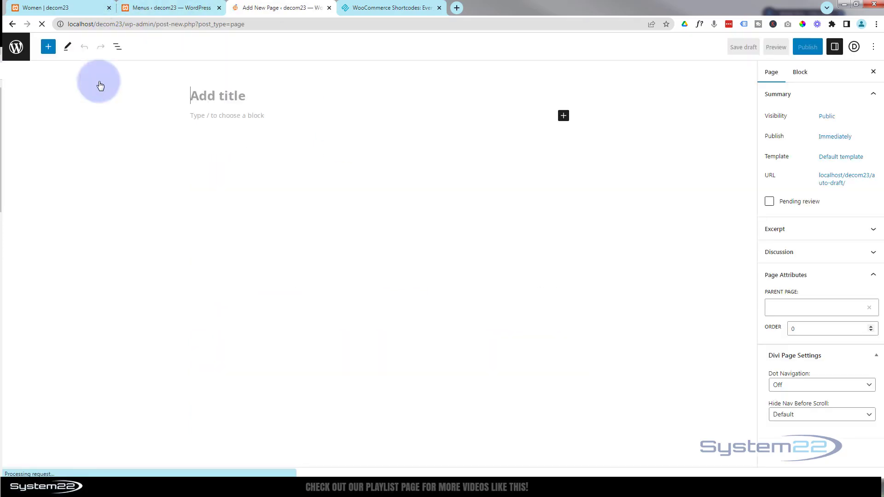
text(Womans Fashion)
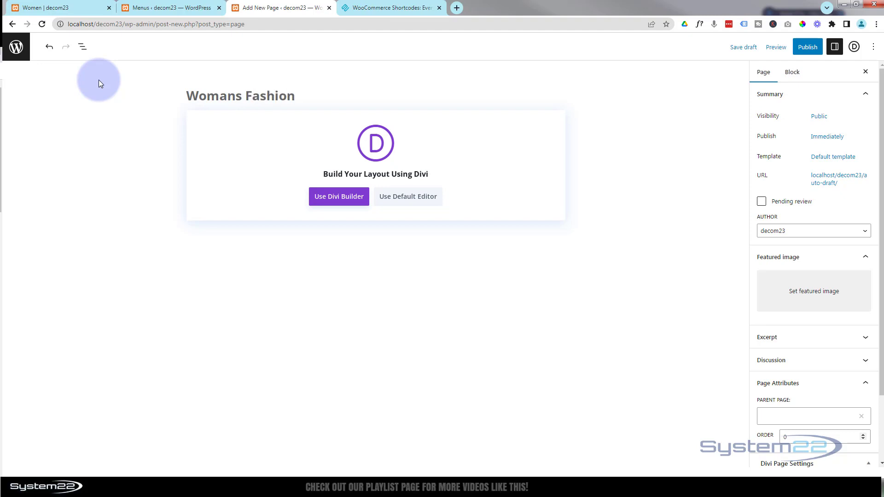
click(343, 201)
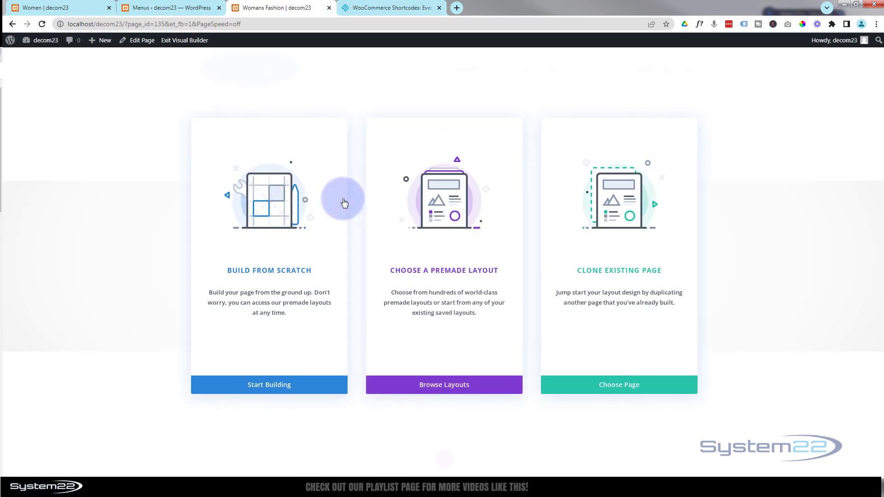
click(266, 387)
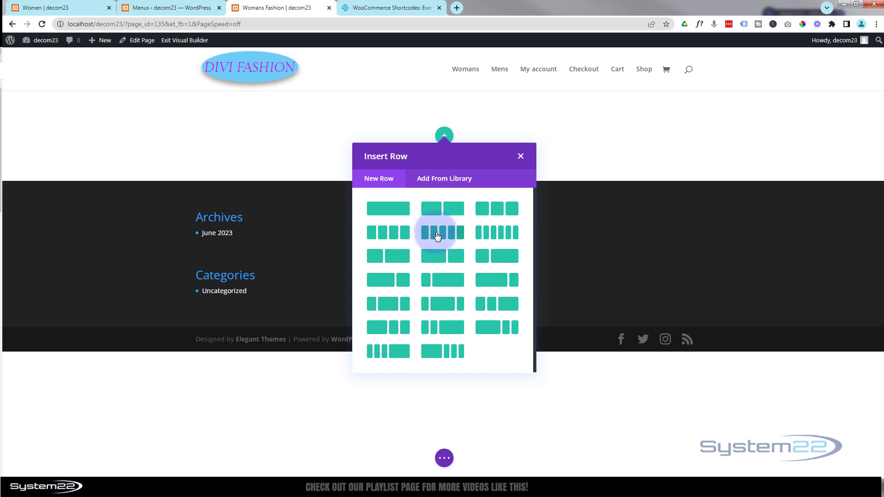
- Insert a row with two equal columns and add a Gallery module to its first column
click(450, 212)
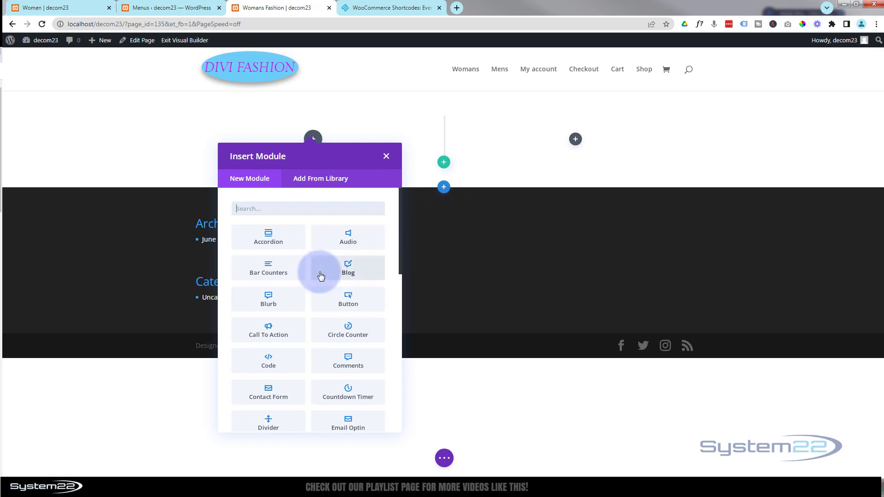
scroll(320, 275, down, 4)
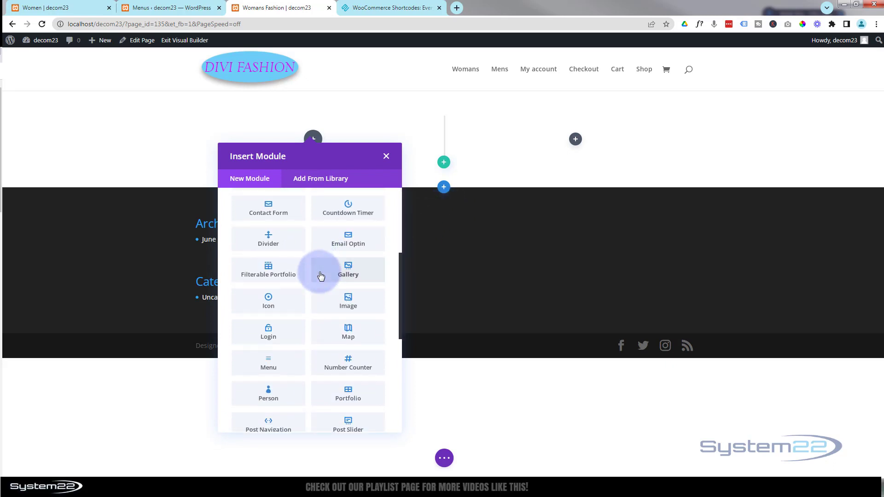
click(345, 269)
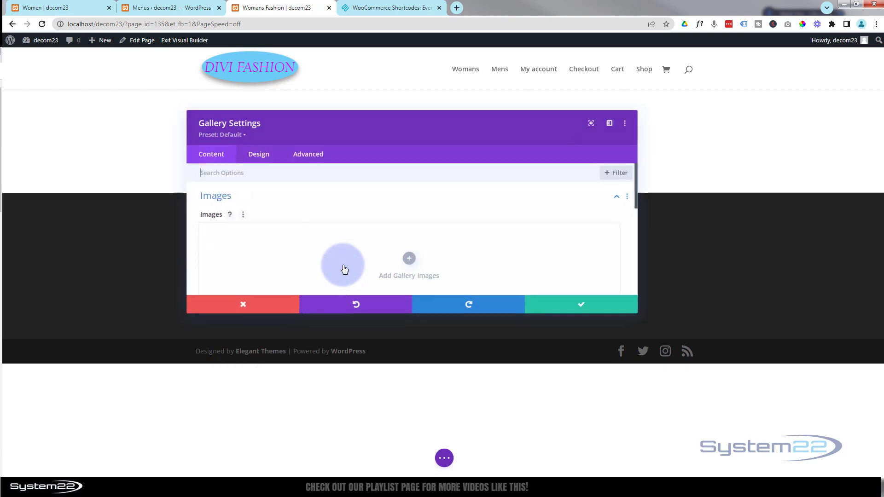
- Add the six consecutive media library images from Black-Hoodie through womans-Printed-Hoodie to the gallery
click(410, 260)
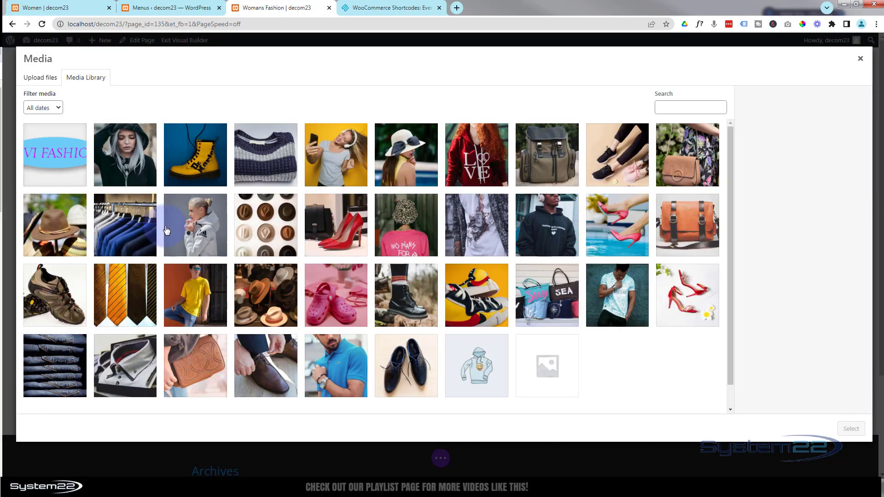
click(124, 173)
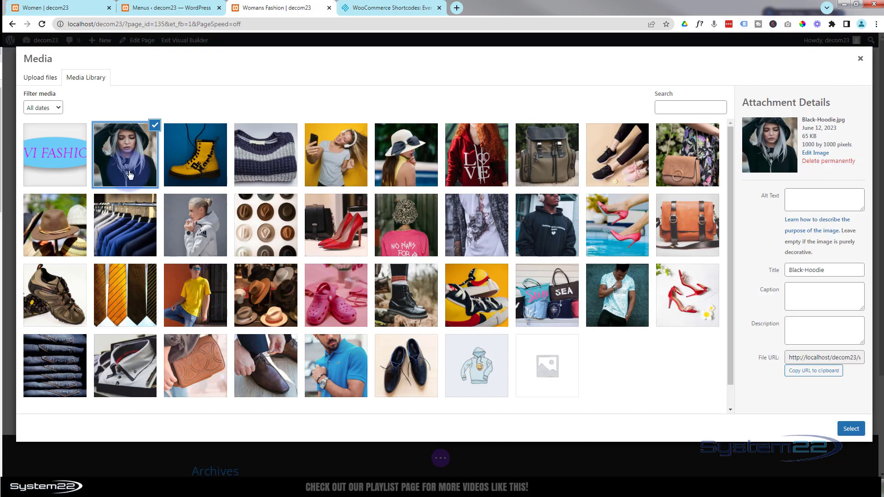
shift+click(489, 173)
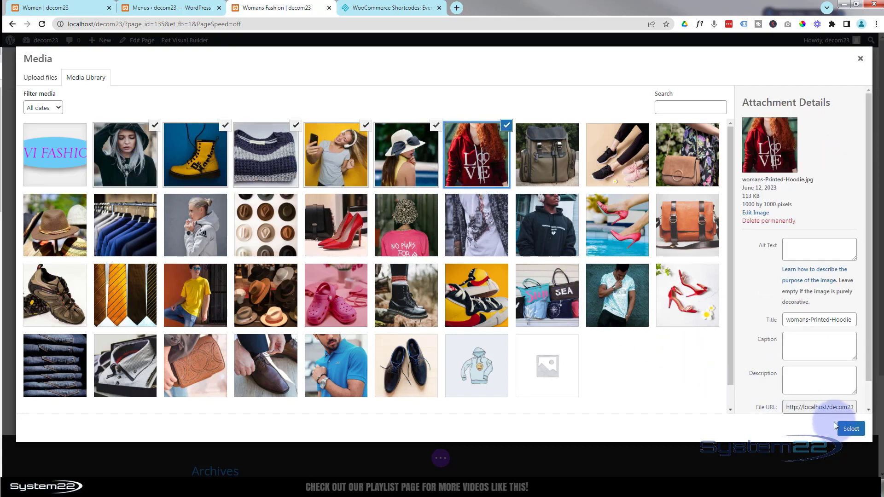
click(850, 429)
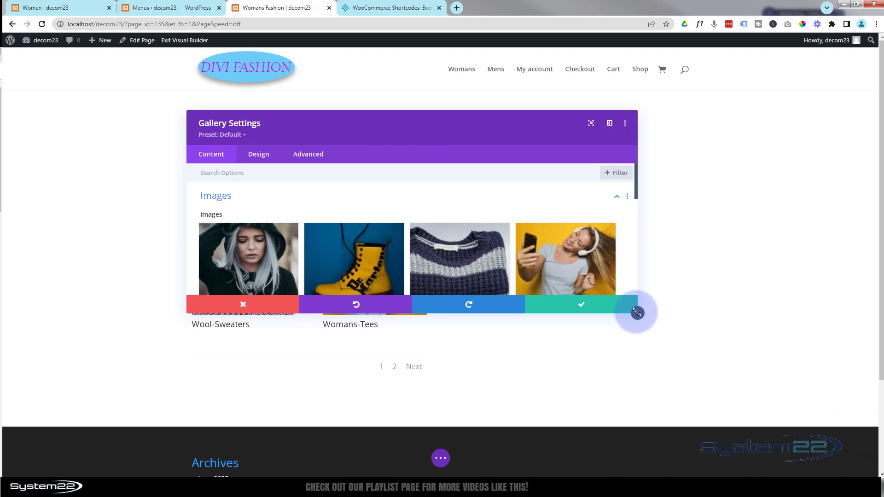
- Resize and move the gallery settings window clear of the images and set the gallery layout to Slider
drag(637, 312, 440, 388)
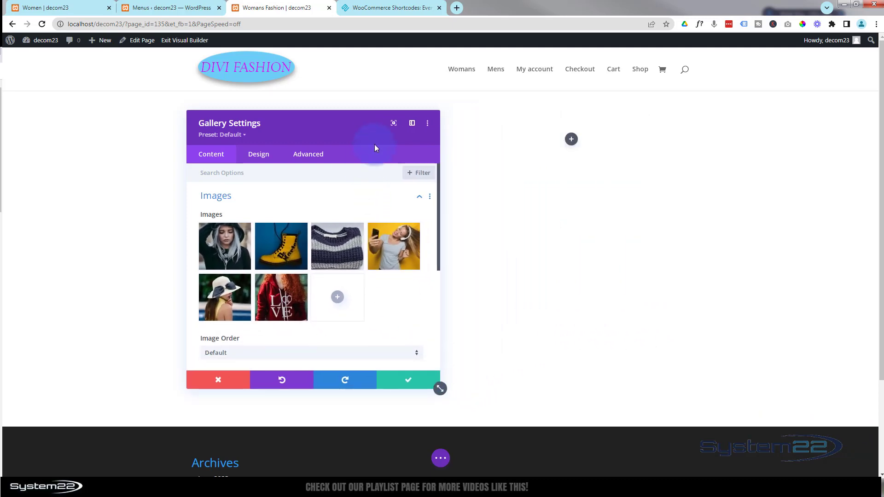
drag(375, 148, 615, 126)
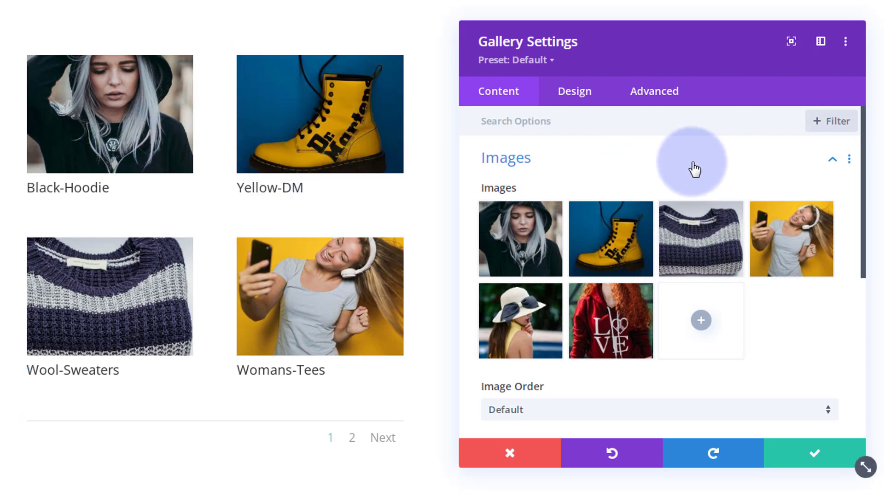
click(583, 93)
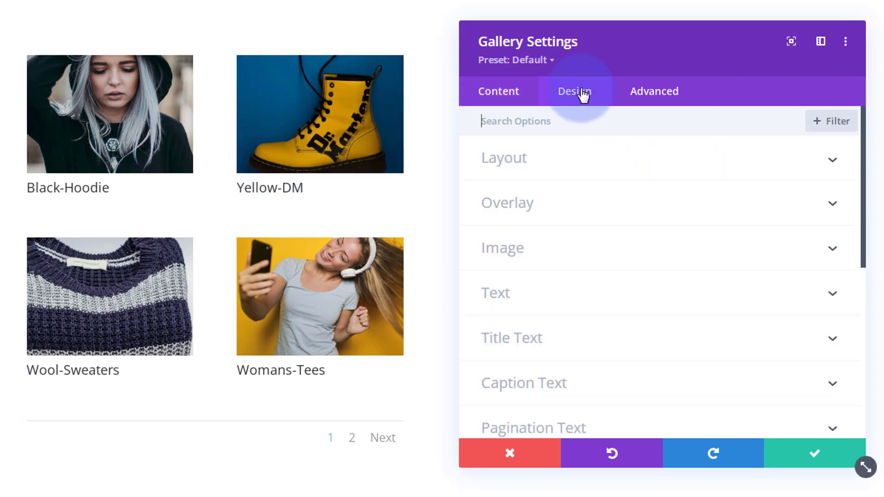
click(618, 162)
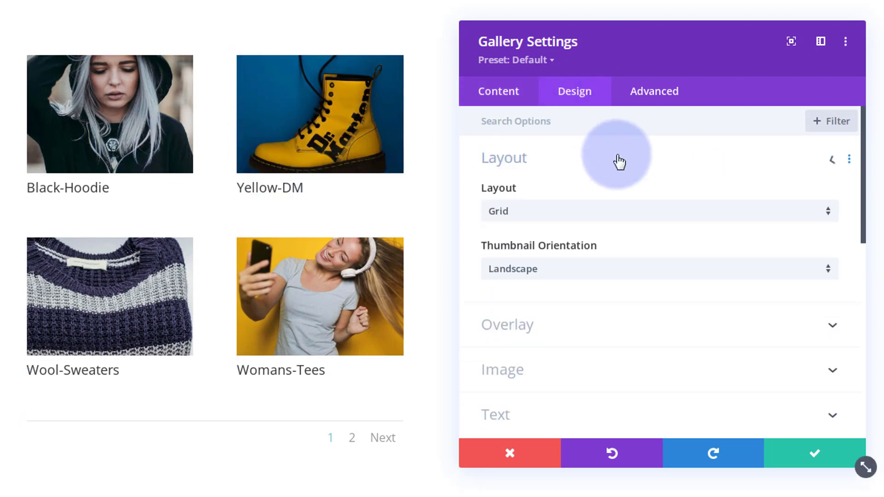
click(563, 216)
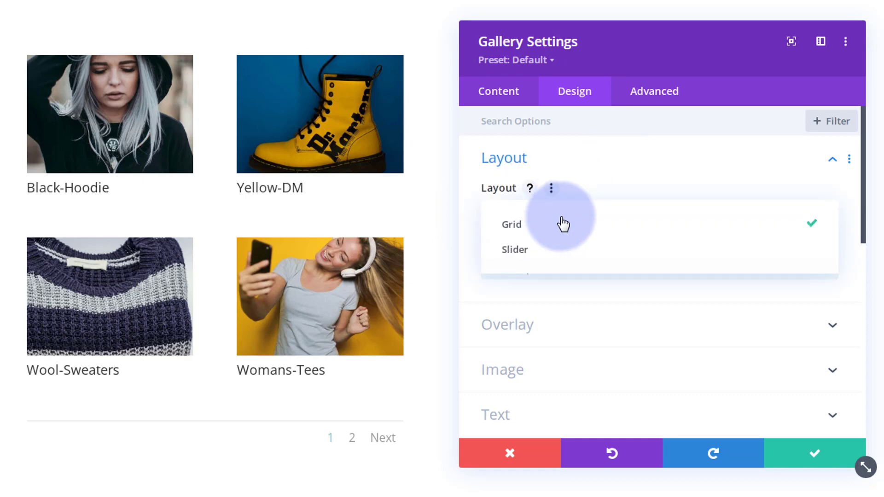
click(541, 251)
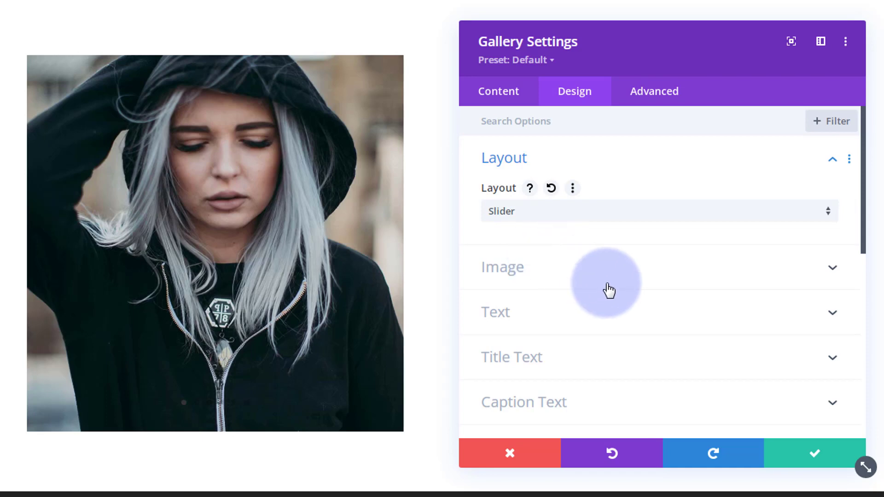
- Turn on automatic animation for the gallery slider with a speed of 4000 ms and save the module
scroll(621, 213, down, 8)
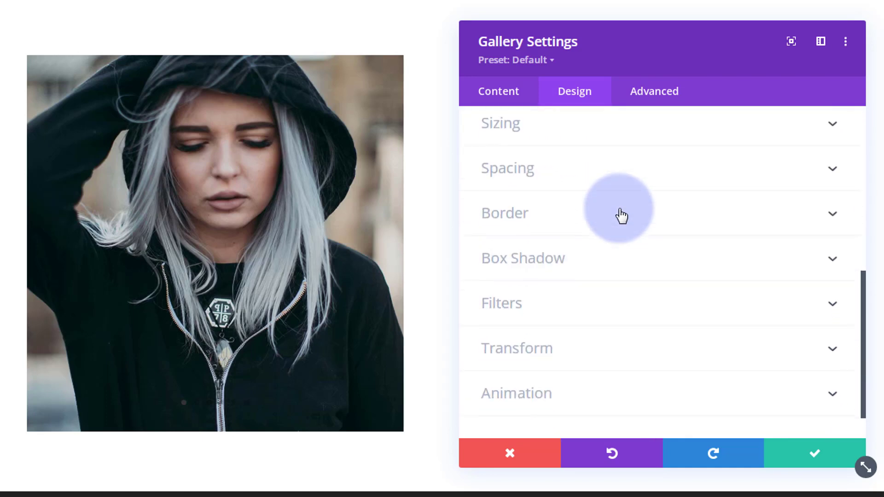
scroll(621, 213, down, 1)
click(588, 351)
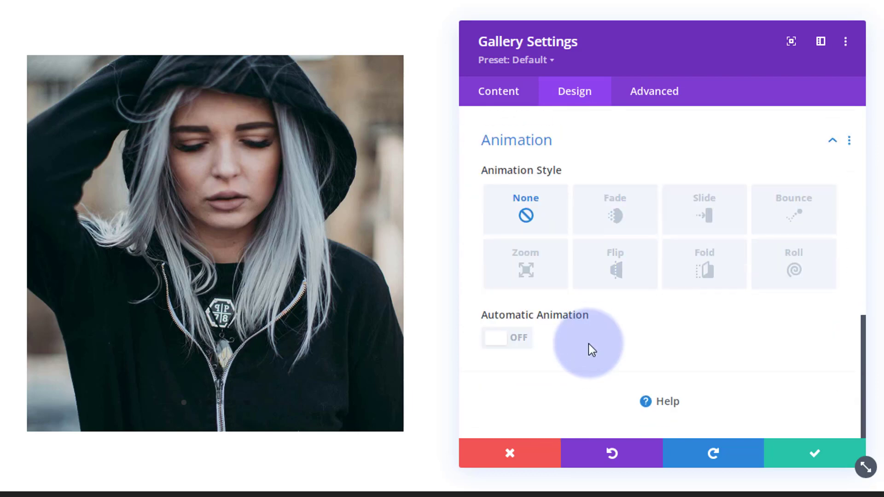
click(523, 348)
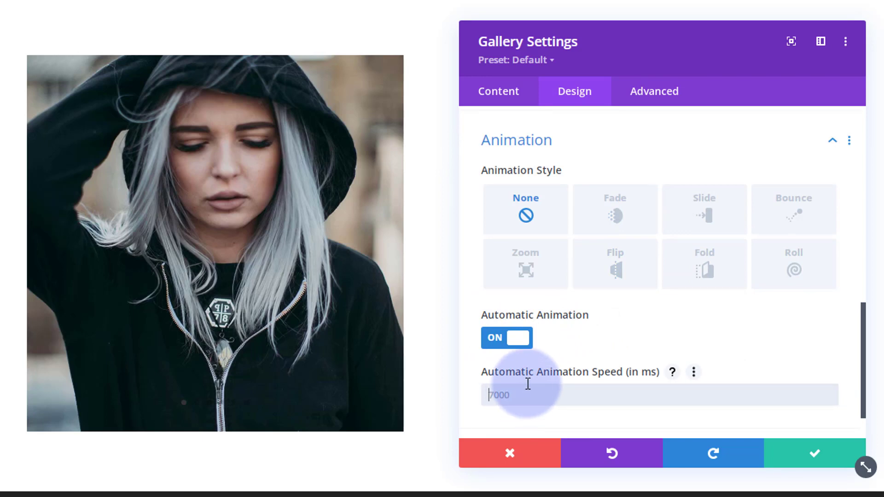
text(4000)
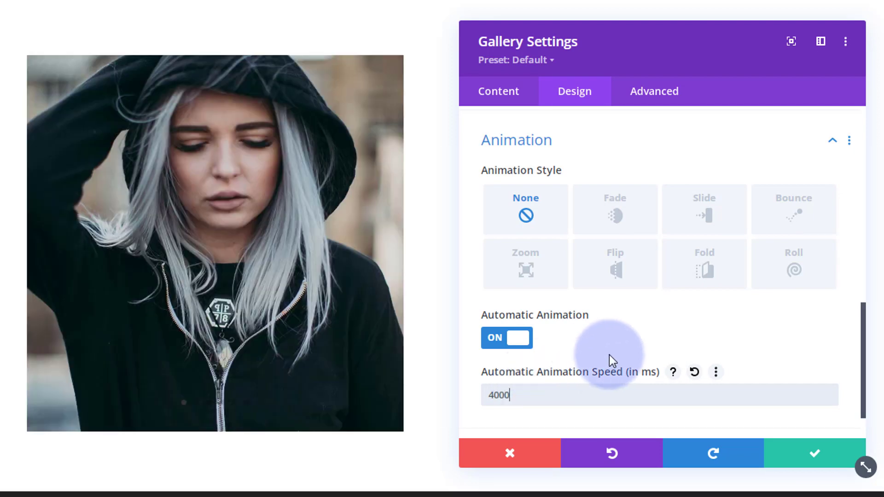
click(799, 455)
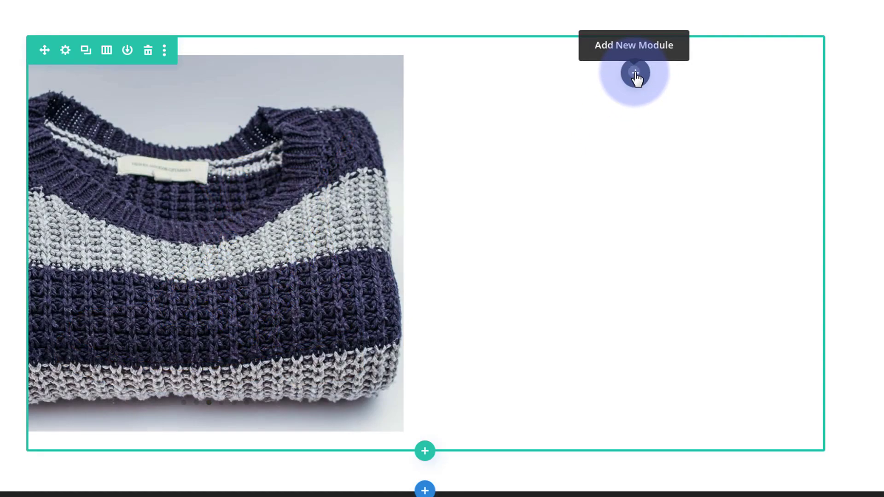
- Add a Blurb module to the row's empty second column and title it Womans Fashion
click(636, 73)
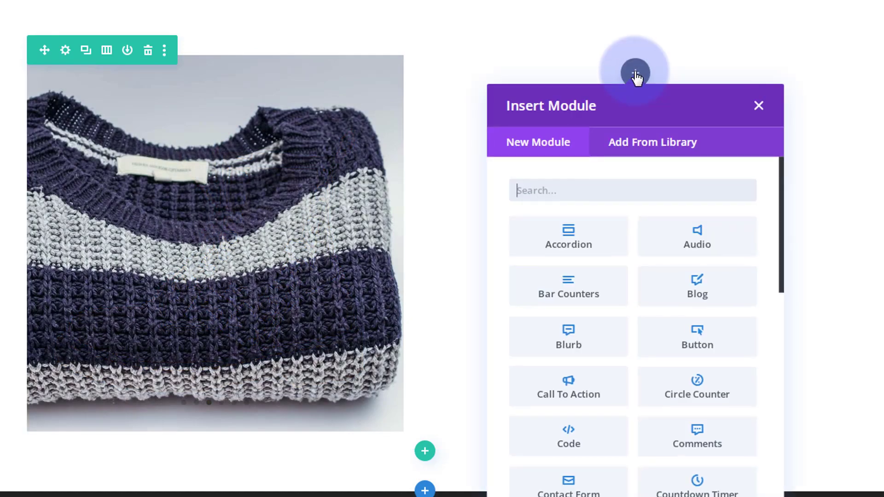
click(571, 340)
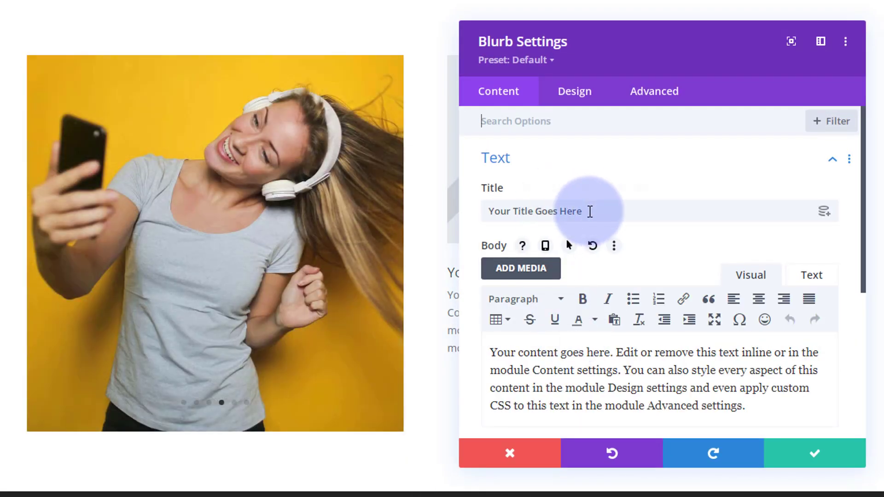
drag(585, 212, 480, 210)
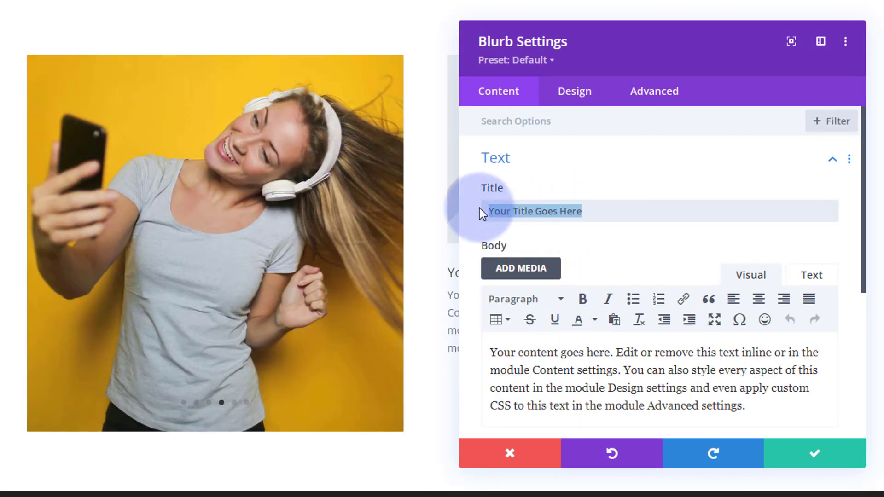
text(Womand)
key(BackSpace)
key(BackSpace)
text(s Fashion)
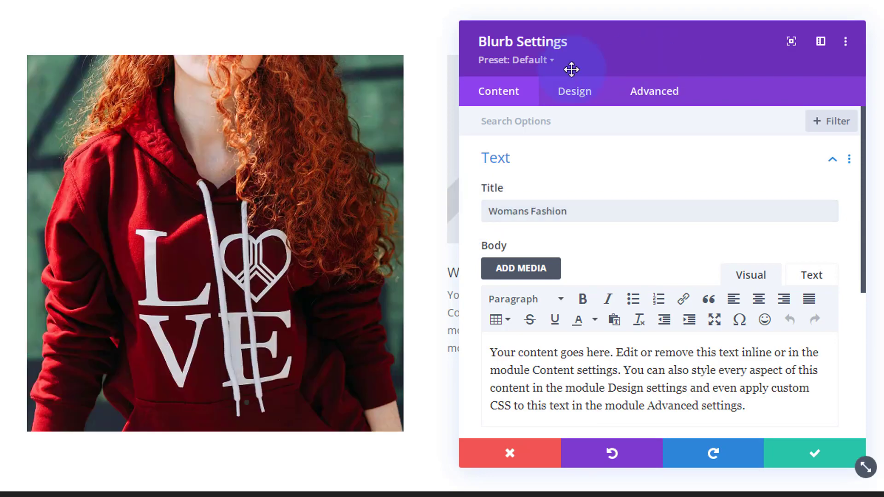
- Move the settings window clear of the blurb and replace its image with the solid double-tag icon found by searching icons for shop
drag(570, 69, 223, 60)
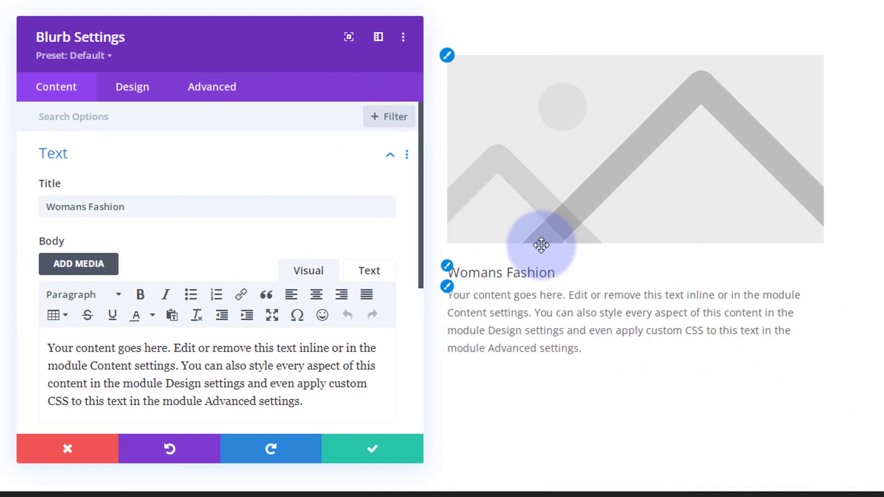
scroll(225, 211, down, 2)
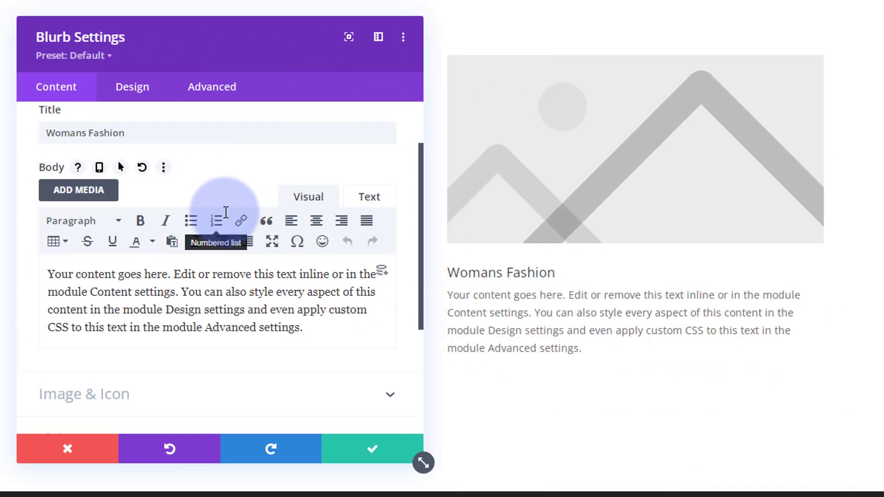
scroll(225, 214, down, 5)
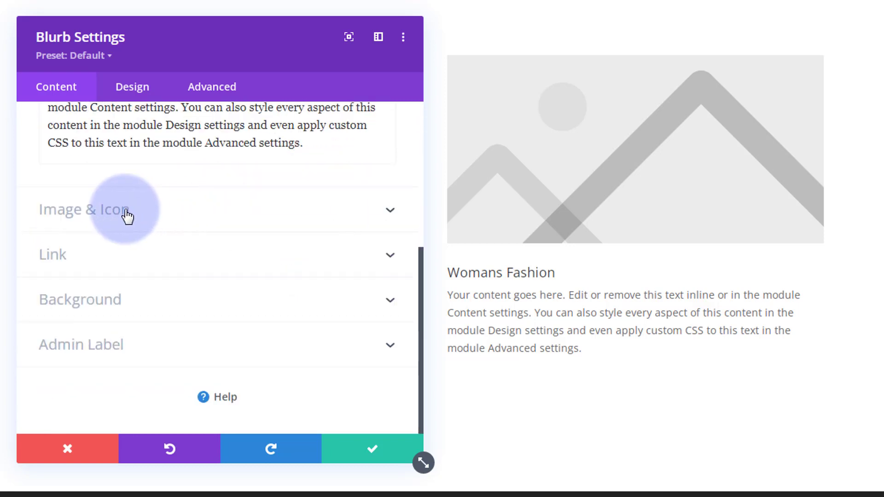
click(125, 213)
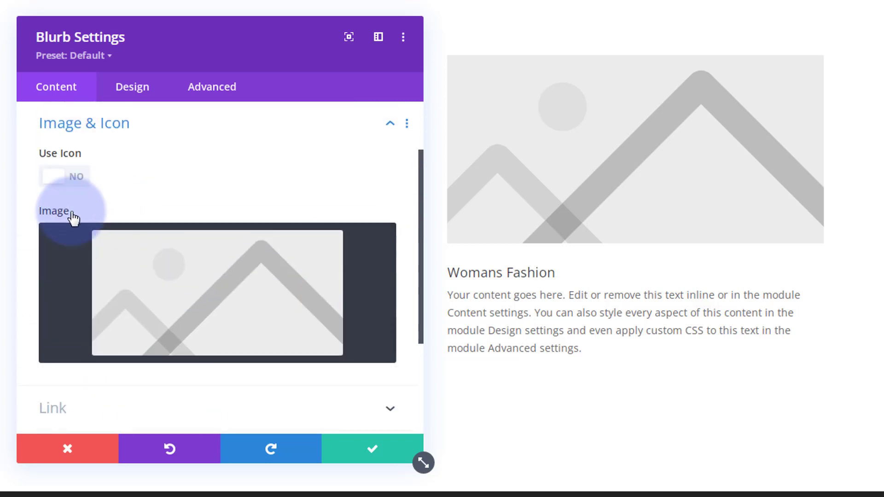
click(66, 188)
click(90, 239)
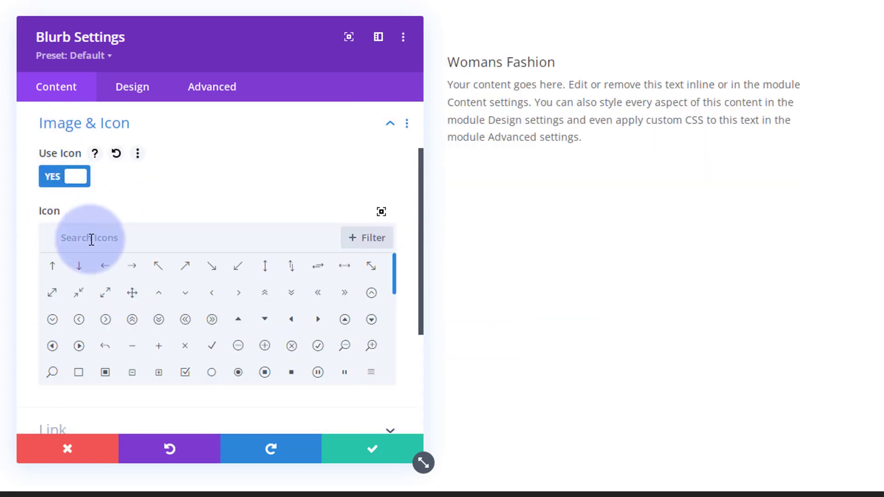
text(s)
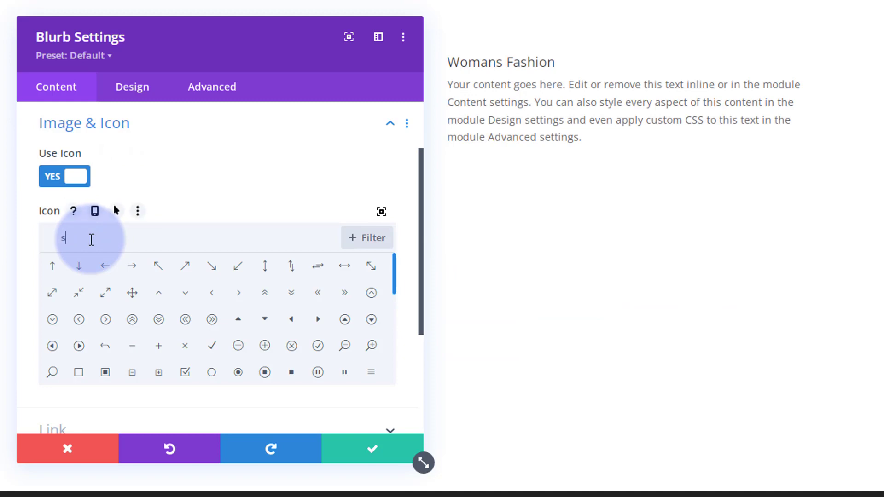
text(hop)
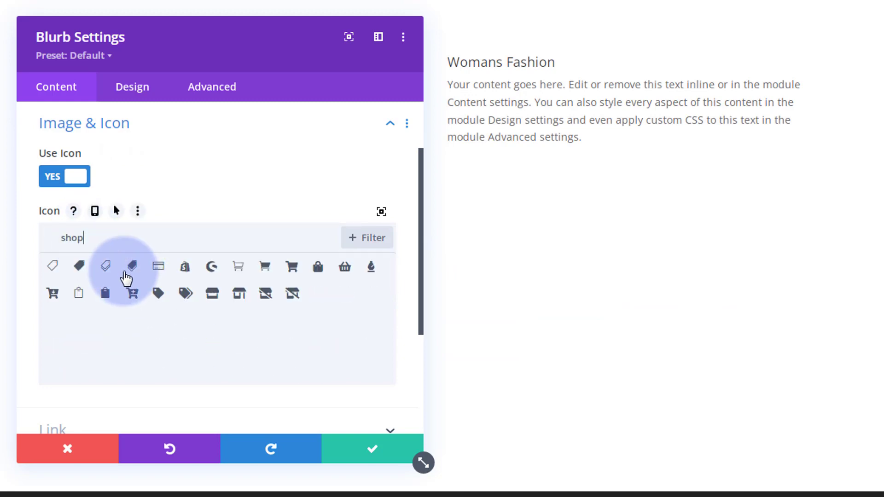
click(132, 267)
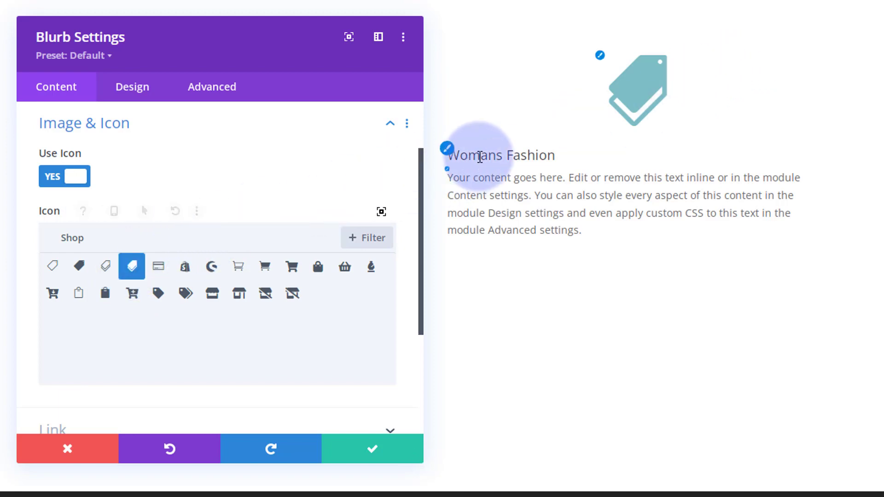
- Style the blurb's title text with Bold weight, uppercase font style and centered alignment
click(449, 151)
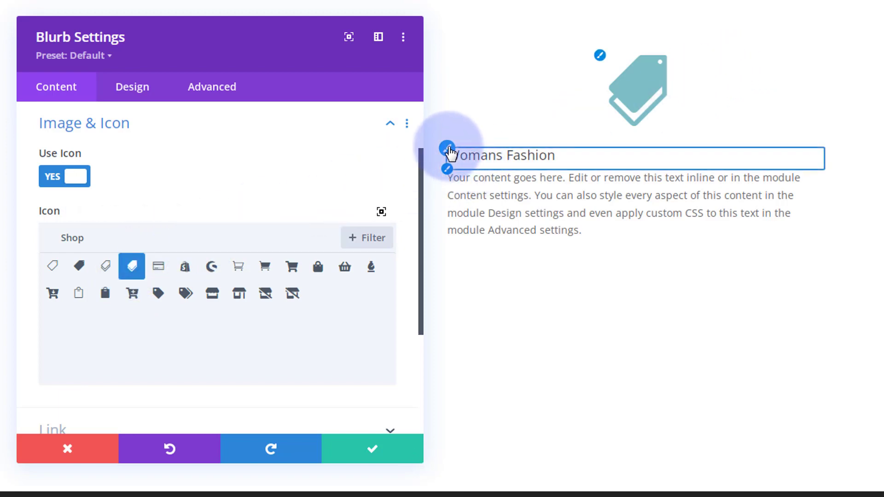
click(449, 152)
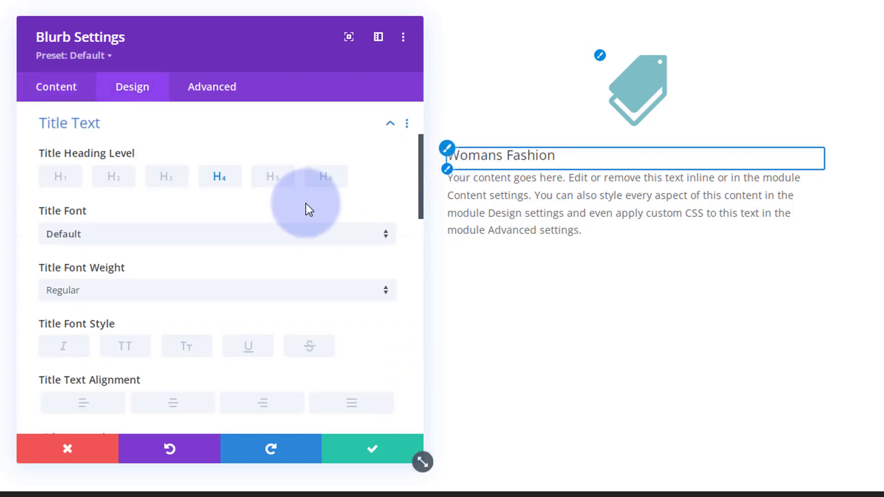
scroll(306, 203, down, 2)
click(124, 217)
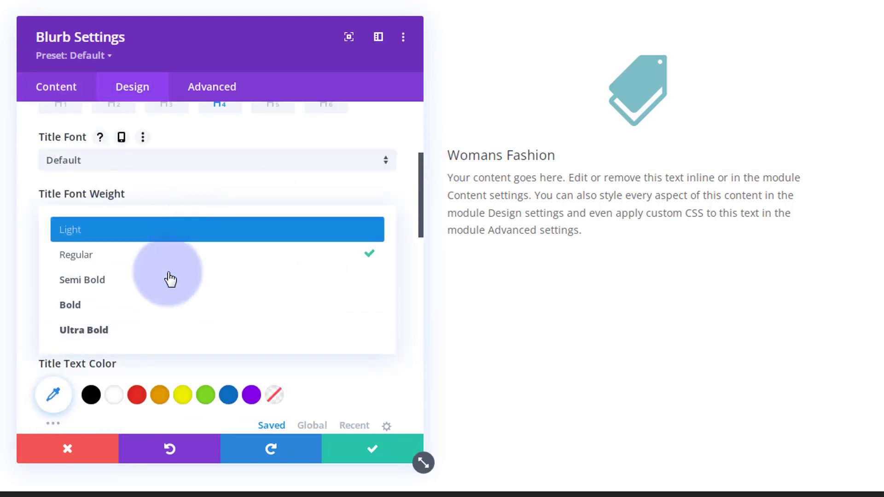
click(148, 305)
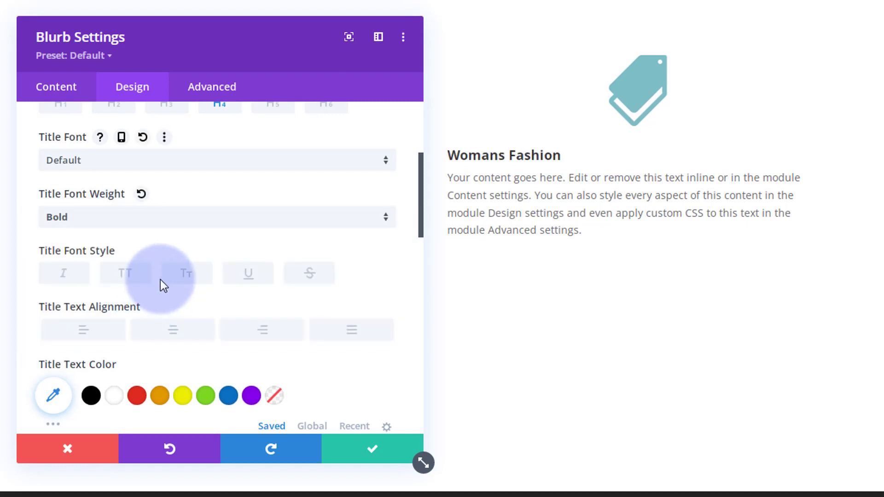
scroll(170, 275, down, 2)
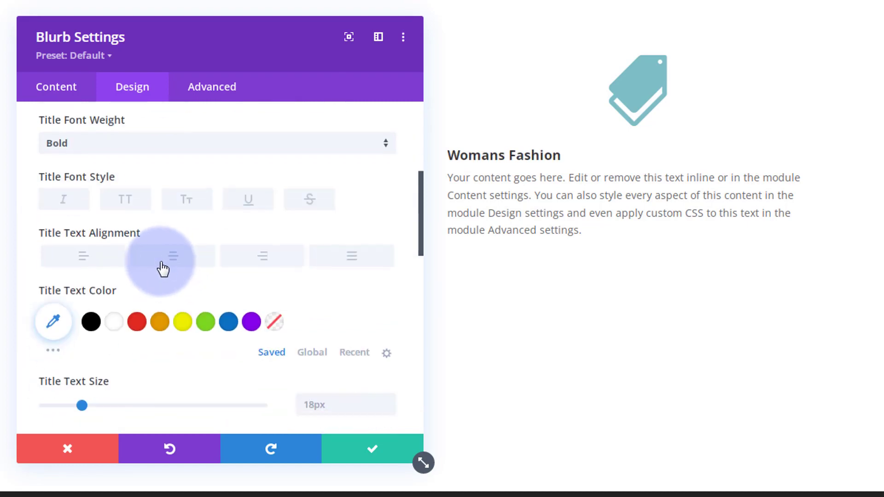
click(130, 209)
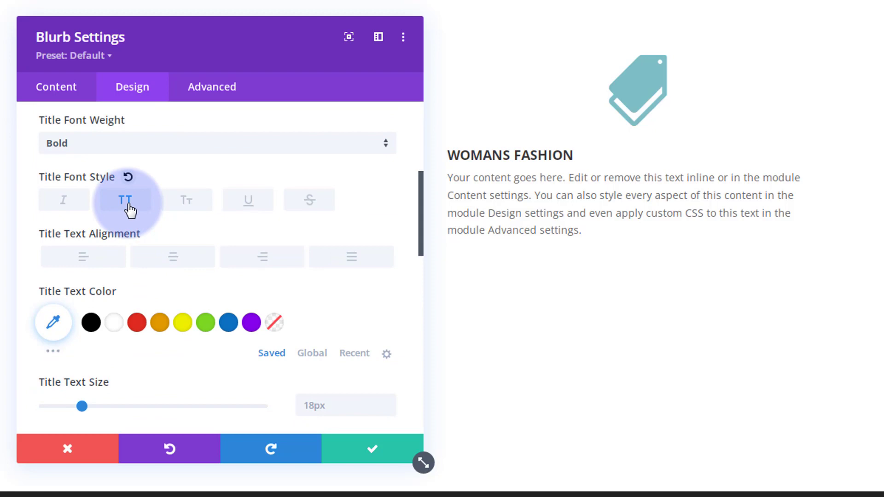
click(169, 260)
- Set the blurb's title text size to 31px and its text color to #6dcff6
scroll(169, 261, down, 2)
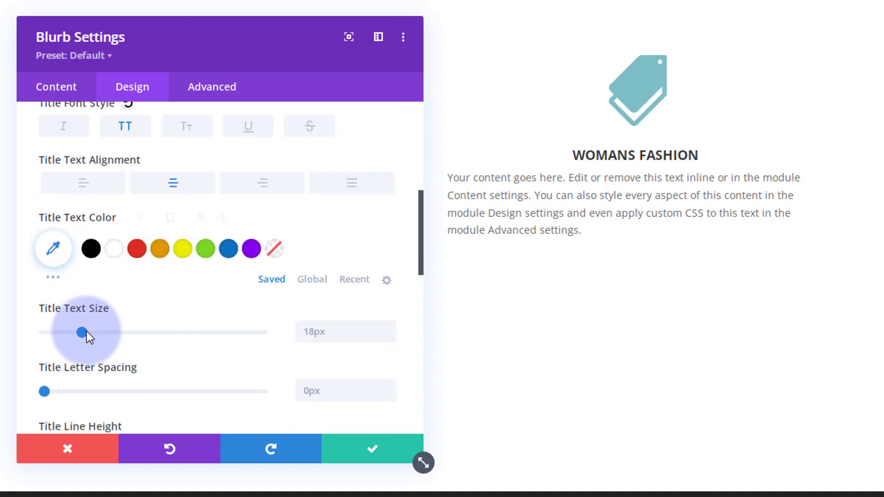
drag(89, 333, 125, 332)
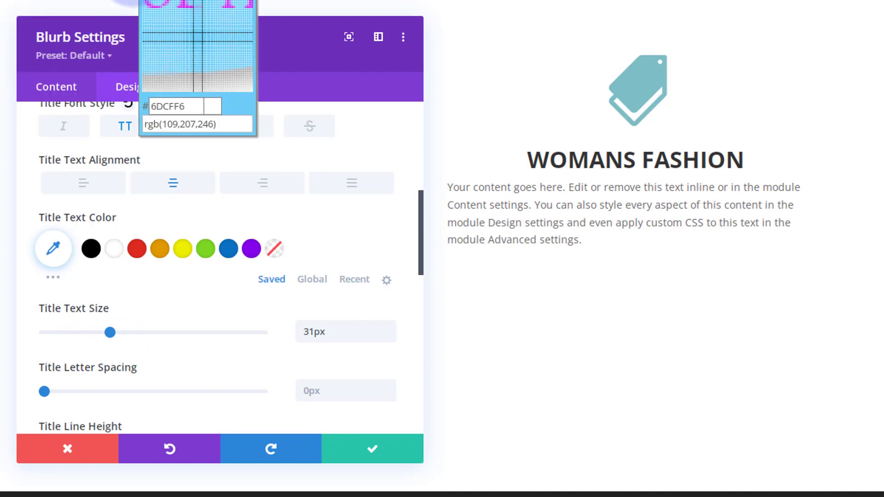
click(131, 0)
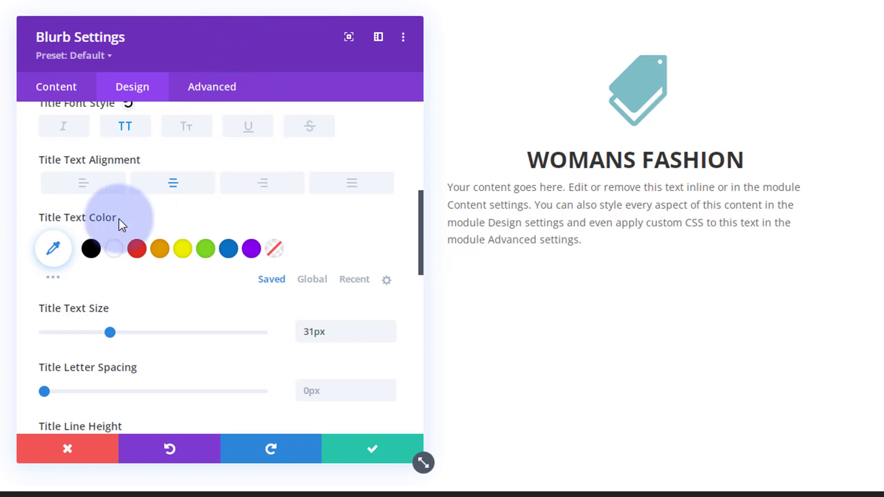
click(53, 248)
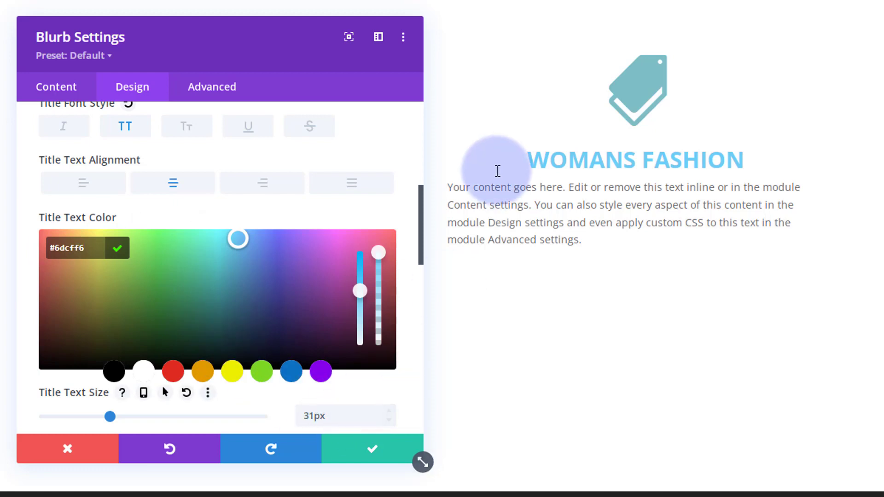
- Center-align the blurb's body text
click(450, 182)
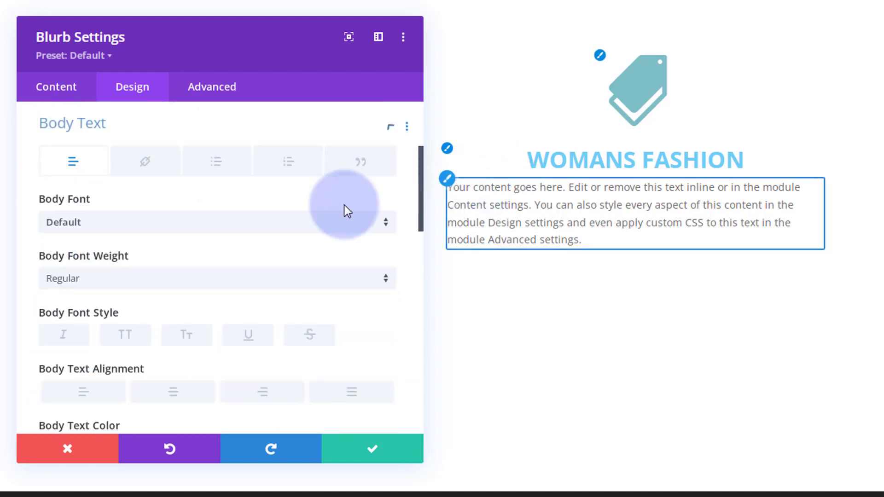
scroll(194, 252, down, 3)
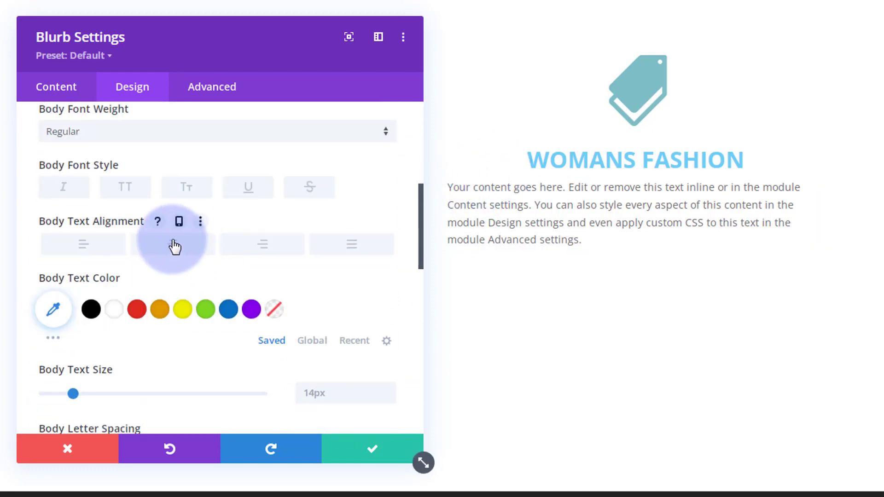
click(175, 247)
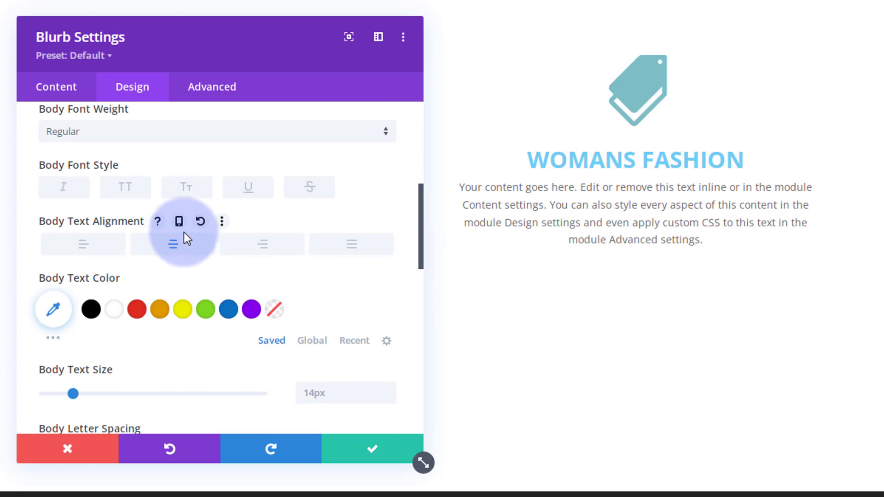
- Set the blurb's left and right padding to 50px with the two values linked, and save the module
scroll(177, 226, down, 10)
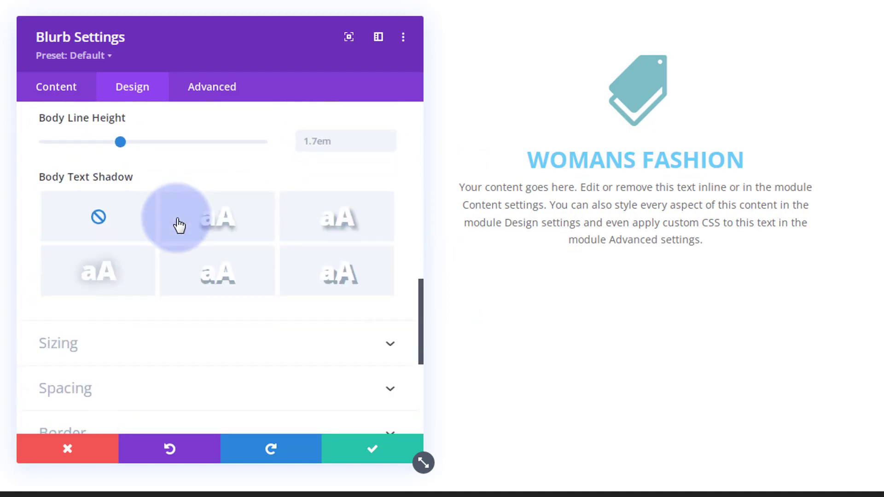
click(172, 243)
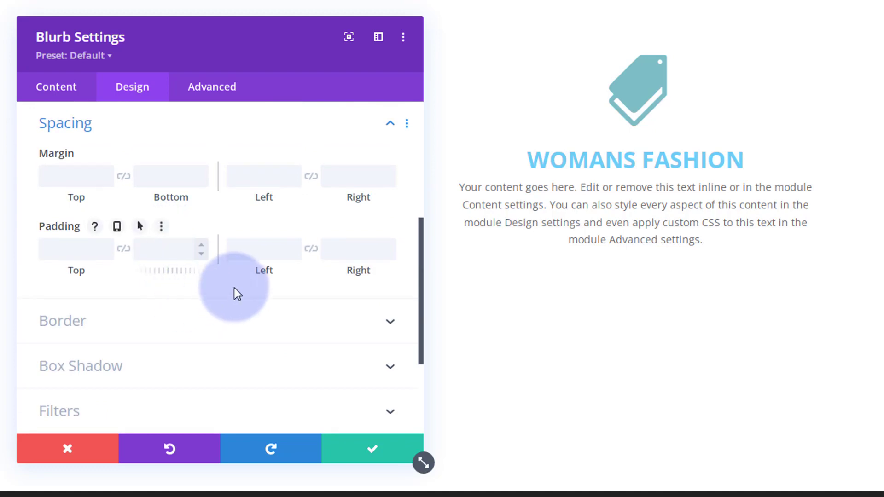
text(50px)
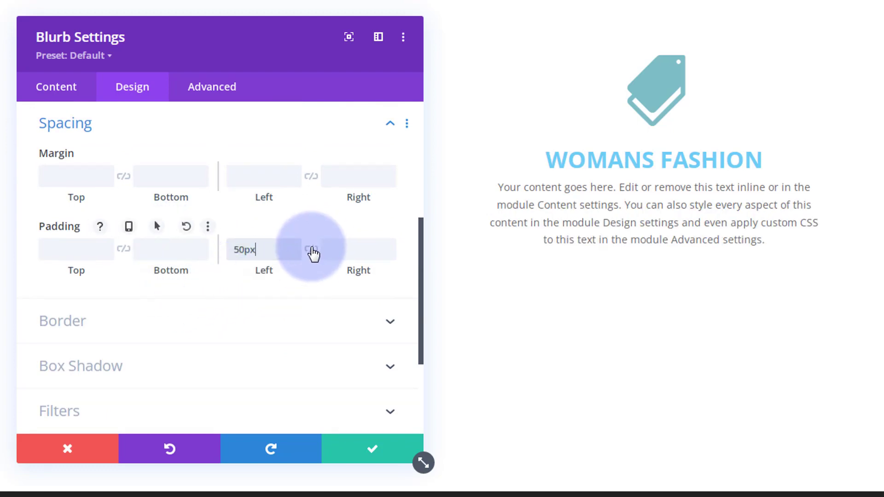
click(311, 248)
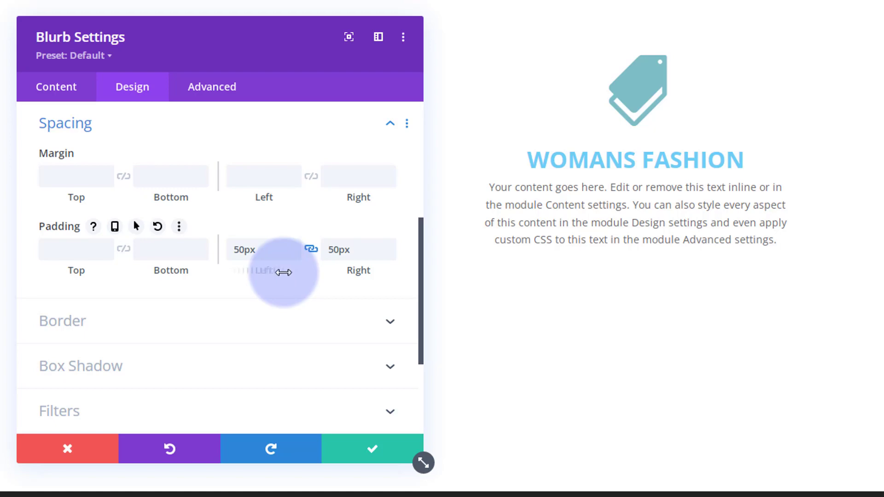
click(384, 454)
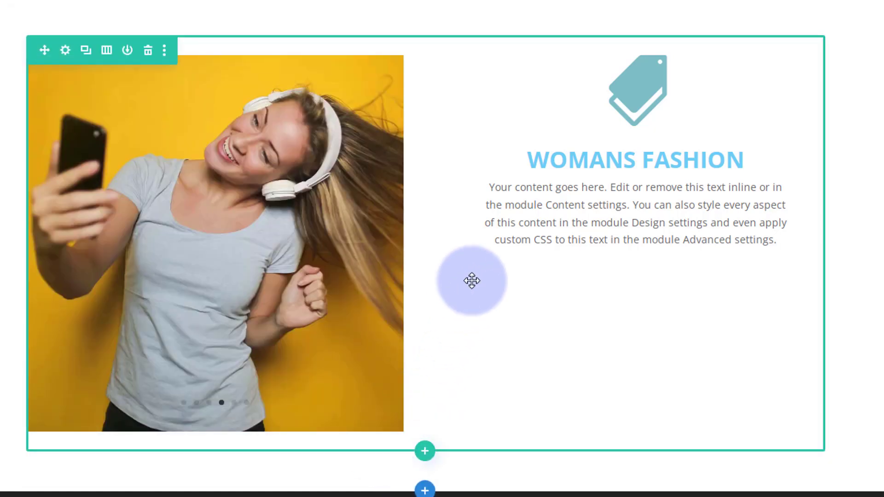
- Reopen the Womans Fashion blurb's title text design settings, set the title line height to 2.6em and save
scroll(472, 280, down, 3)
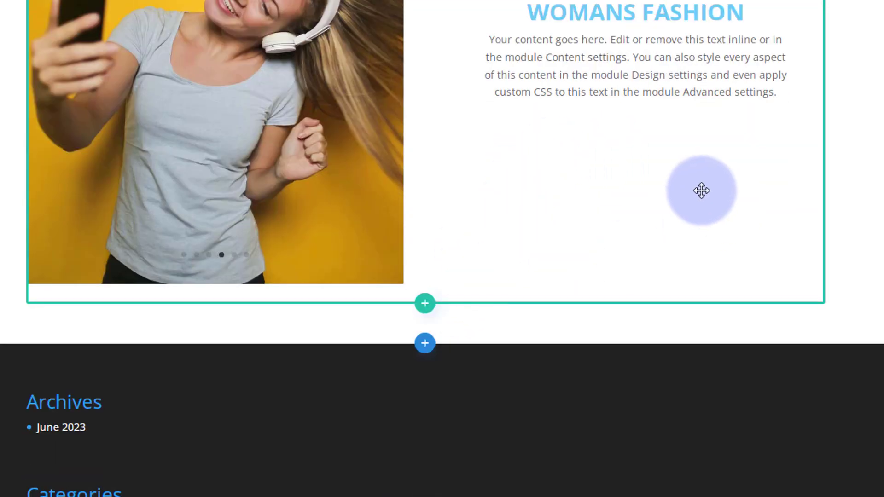
scroll(504, 219, up, 3)
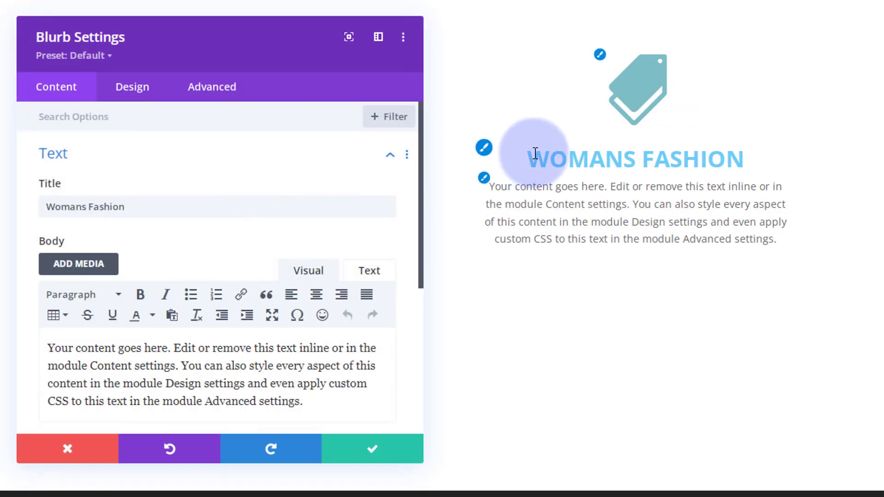
click(484, 147)
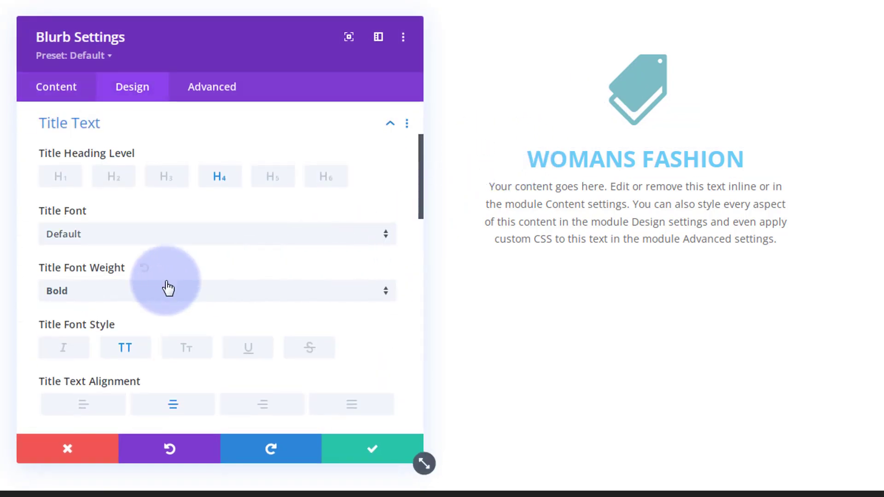
scroll(179, 272, down, 6)
scroll(180, 272, down, 2)
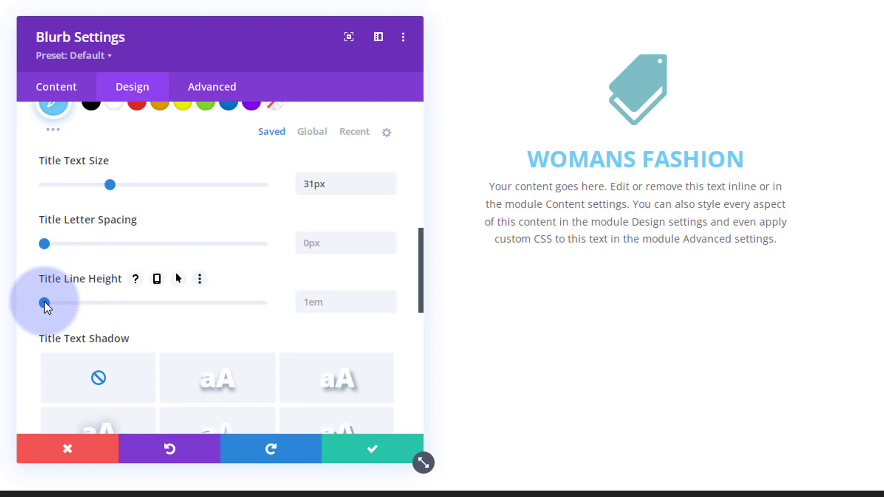
drag(44, 302, 223, 318)
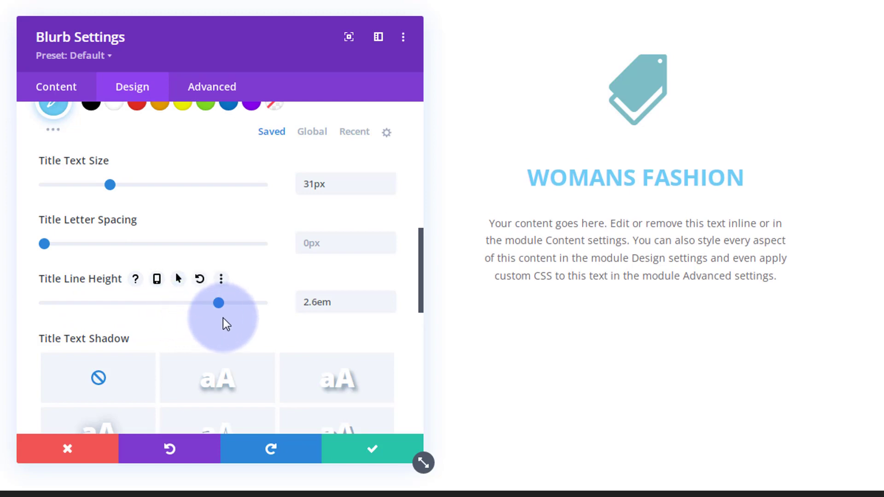
click(379, 459)
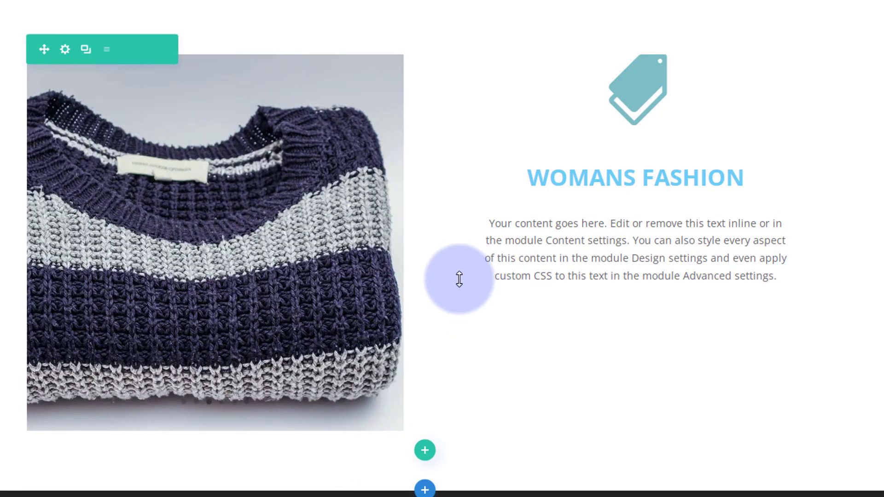
- Insert a new row below the gallery and blurb row with a three-quarter and one-quarter column structure
scroll(452, 265, down, 3)
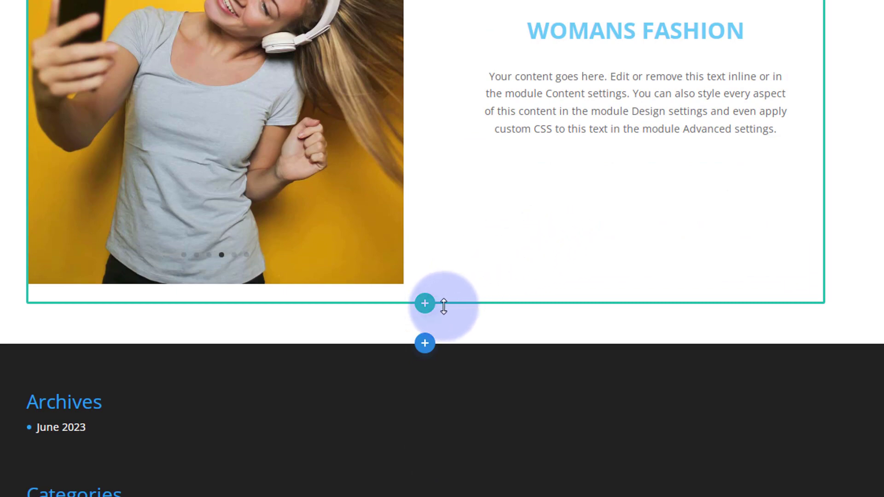
click(425, 307)
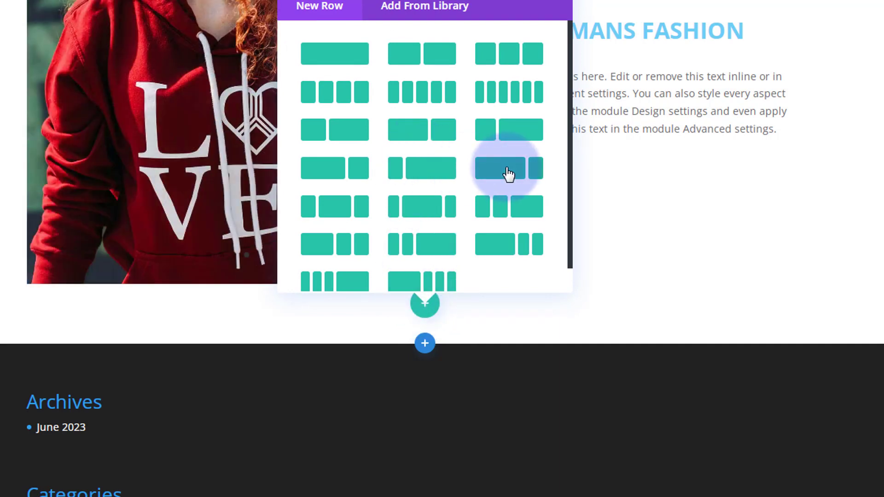
click(508, 172)
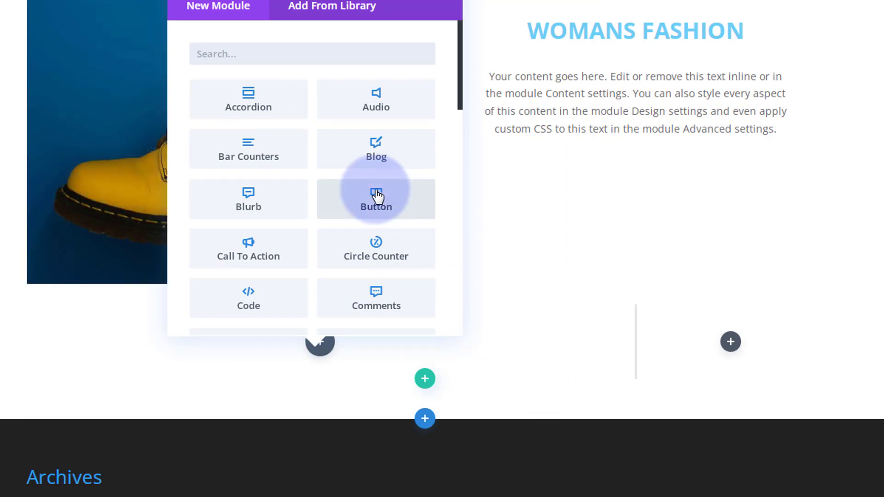
- Add a Woo Products module to the new row's three-quarter column
scroll(375, 190, down, 12)
scroll(374, 190, down, 5)
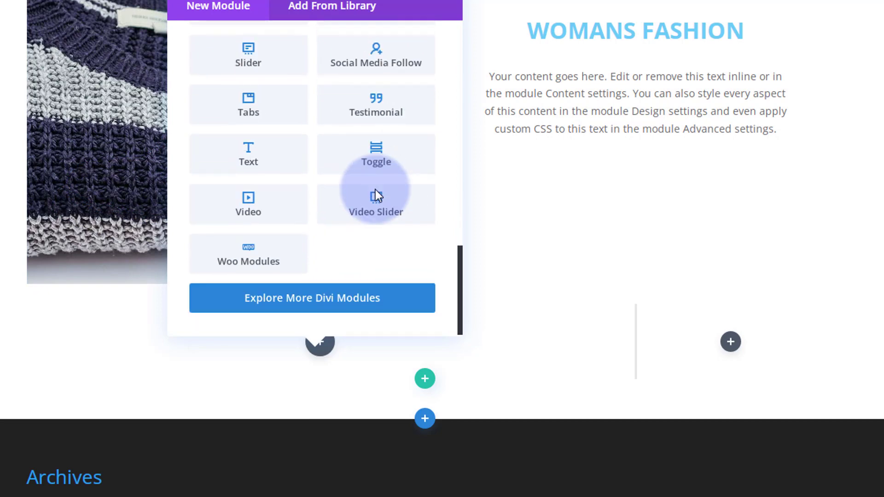
click(284, 262)
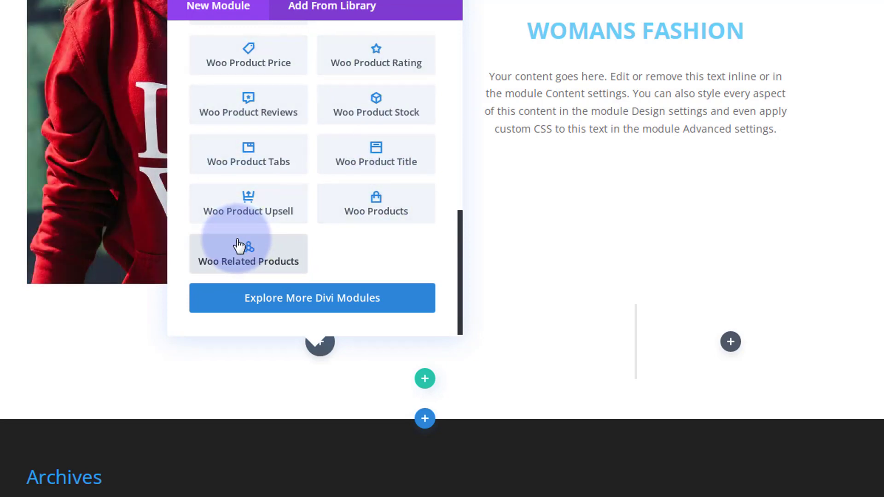
click(381, 207)
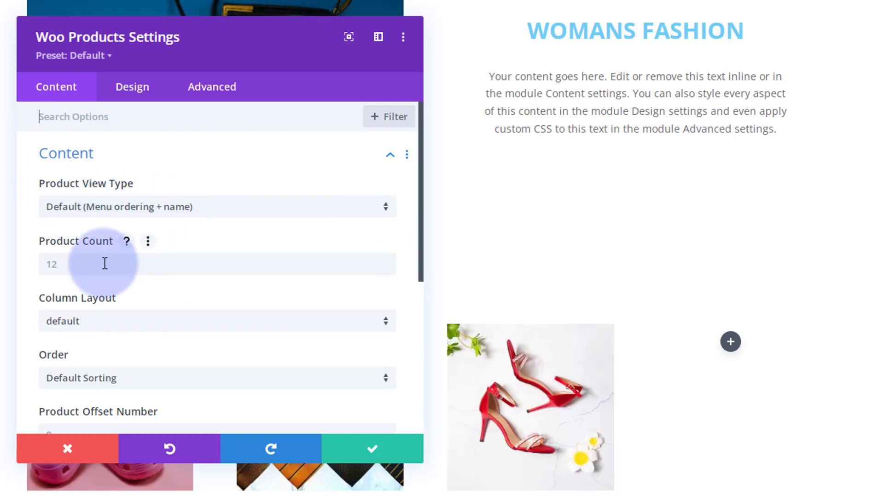
- Set the Woo Products module's product count to 16 and its column layout to 3 Columns
click(60, 263)
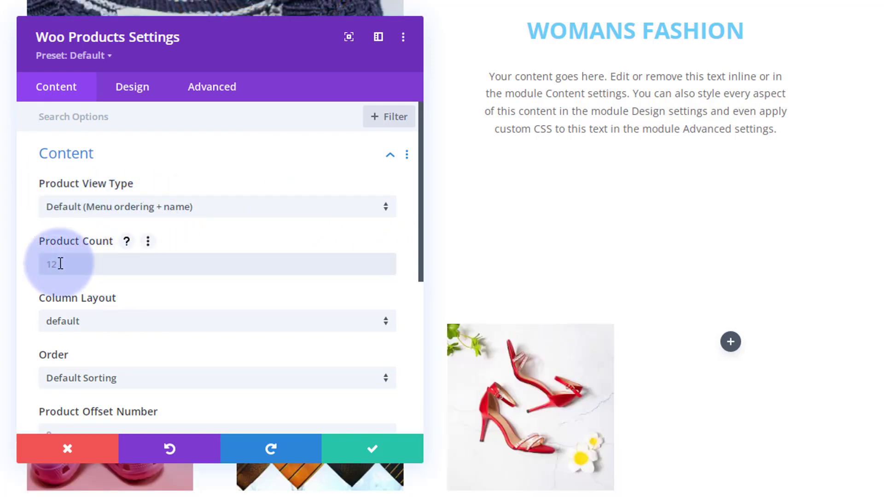
text(190)
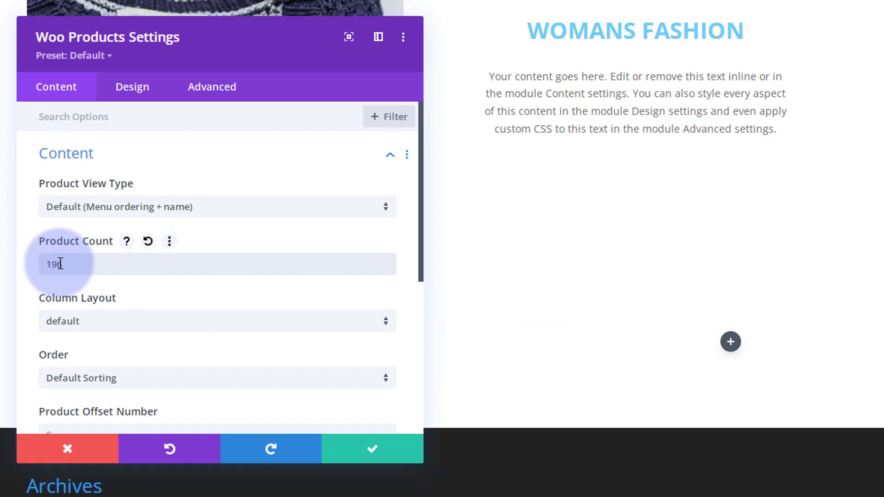
text(16)
scroll(138, 262, down, 2)
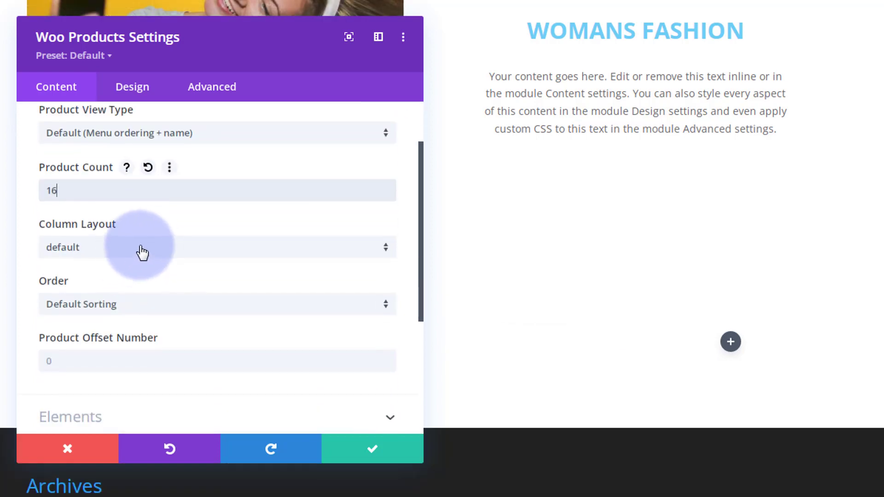
click(147, 251)
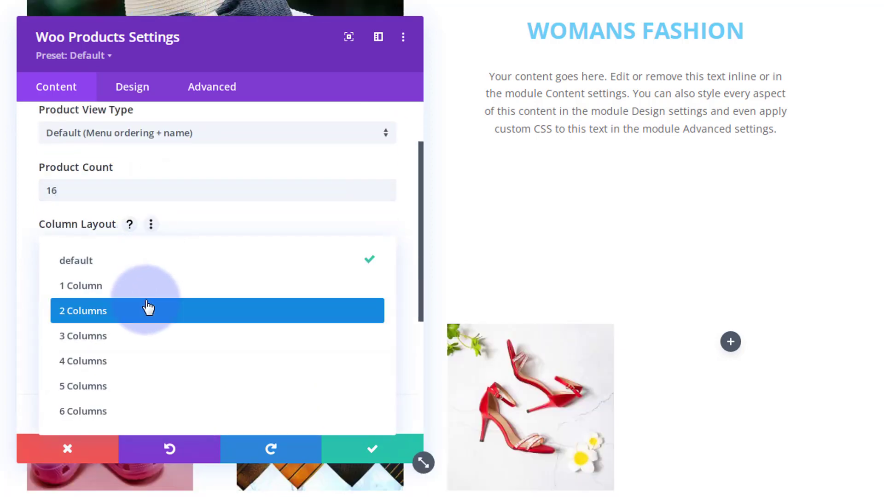
click(139, 337)
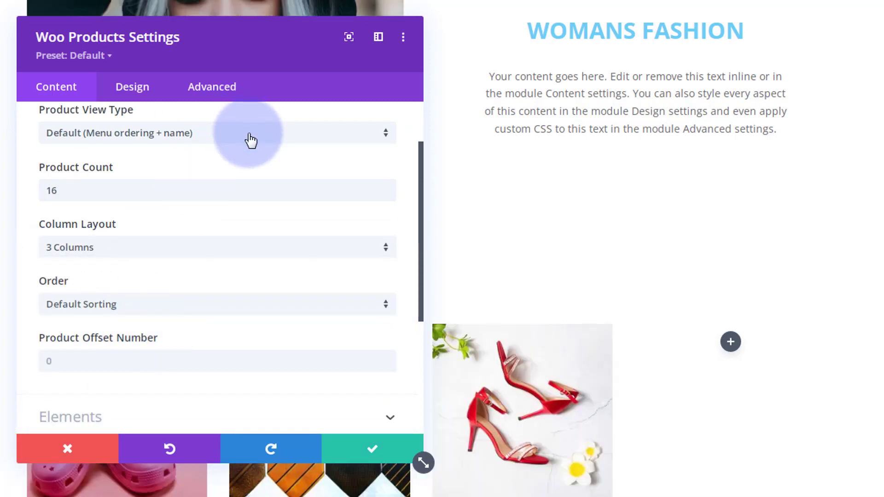
- Set the product view type to Product Category and include only the Womans category
click(251, 141)
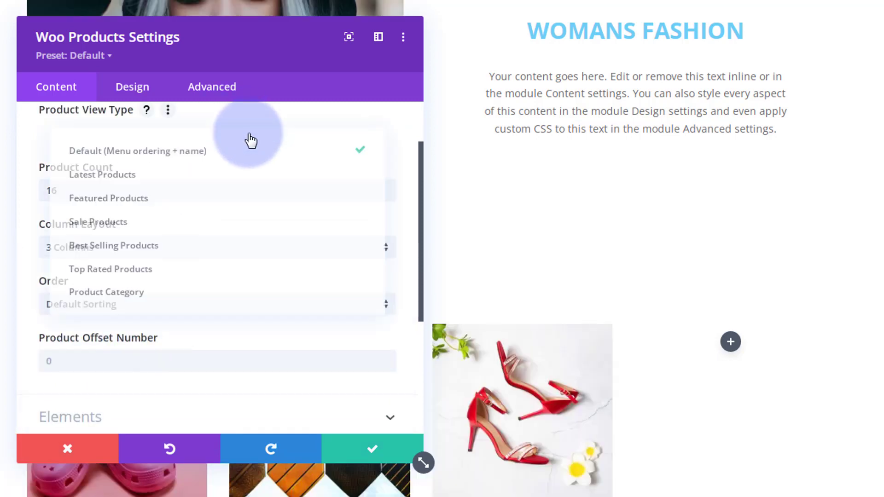
click(146, 303)
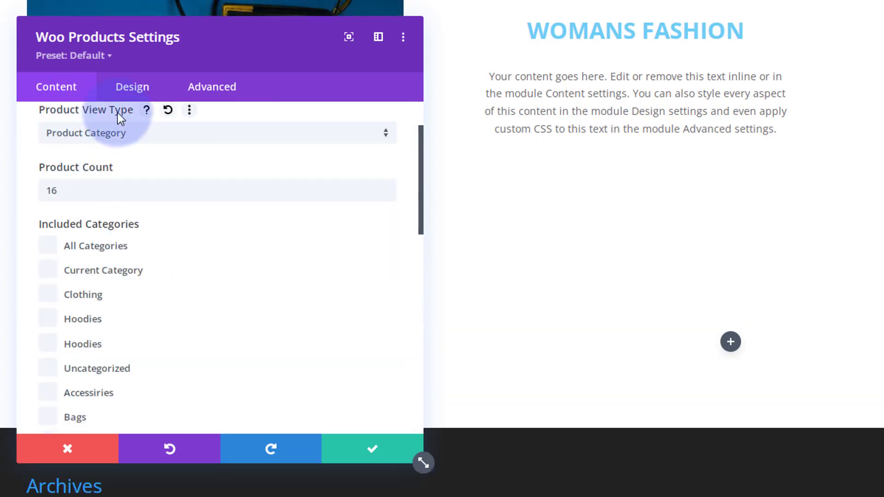
scroll(209, 316, down, 3)
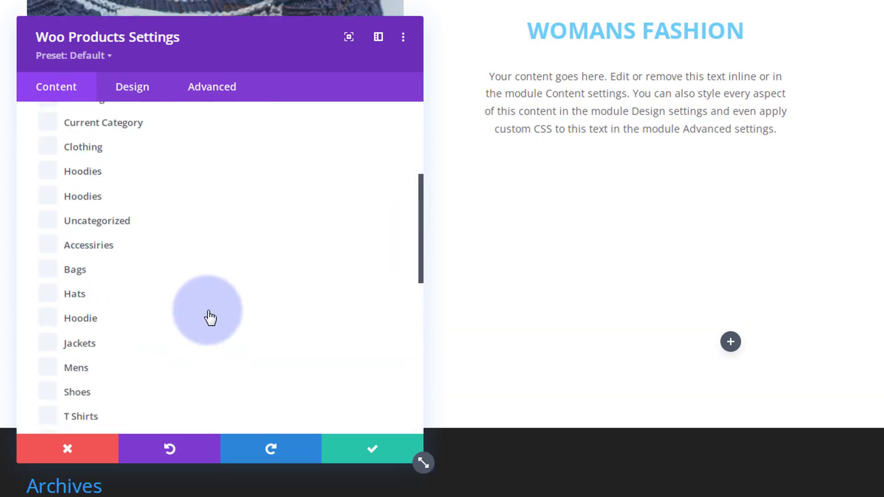
scroll(209, 313, down, 6)
scroll(208, 311, up, 3)
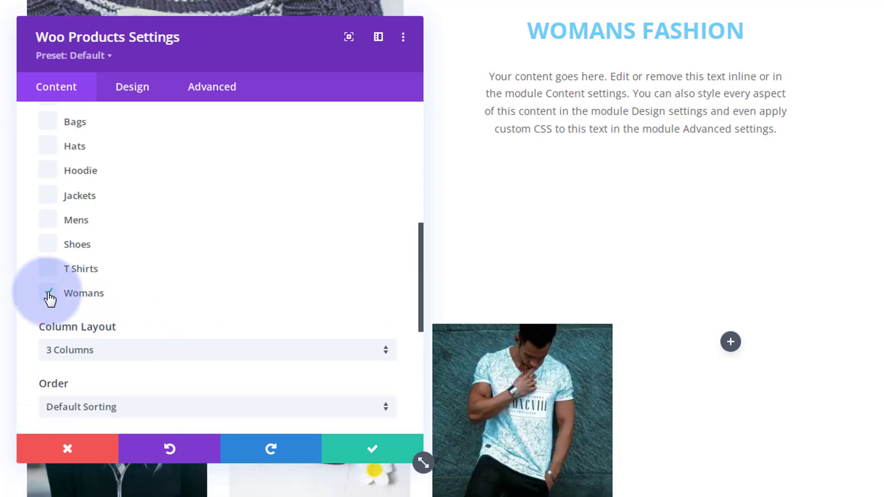
click(252, 29)
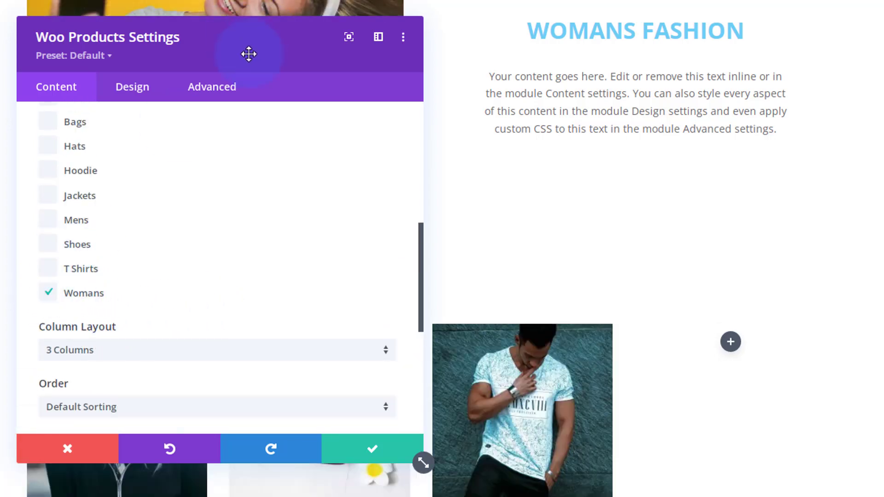
- Move the settings window off the product grid, review the grid and the module's design options, and save the Woo Products module
drag(248, 54, 772, 55)
scroll(561, 242, down, 2)
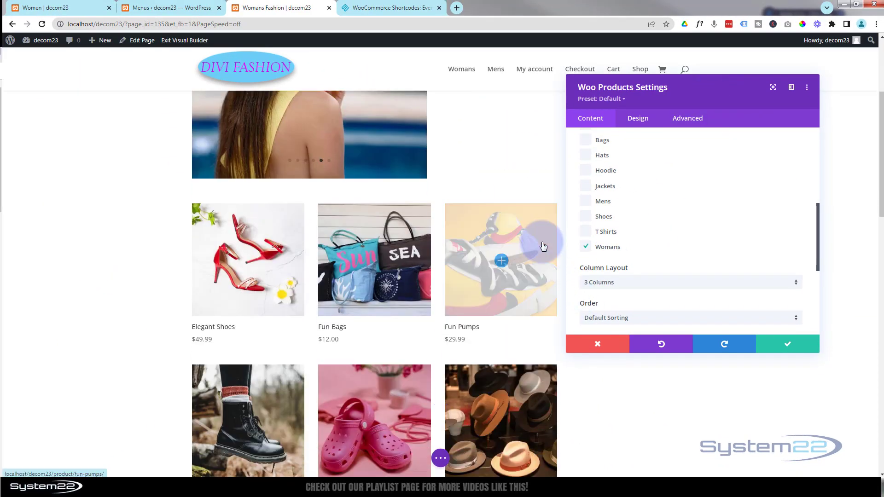
scroll(543, 246, down, 4)
scroll(543, 247, up, 2)
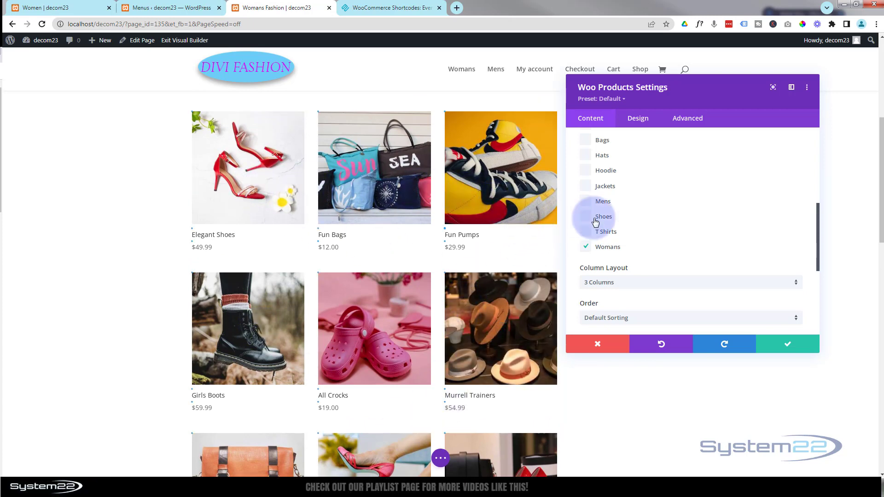
click(638, 120)
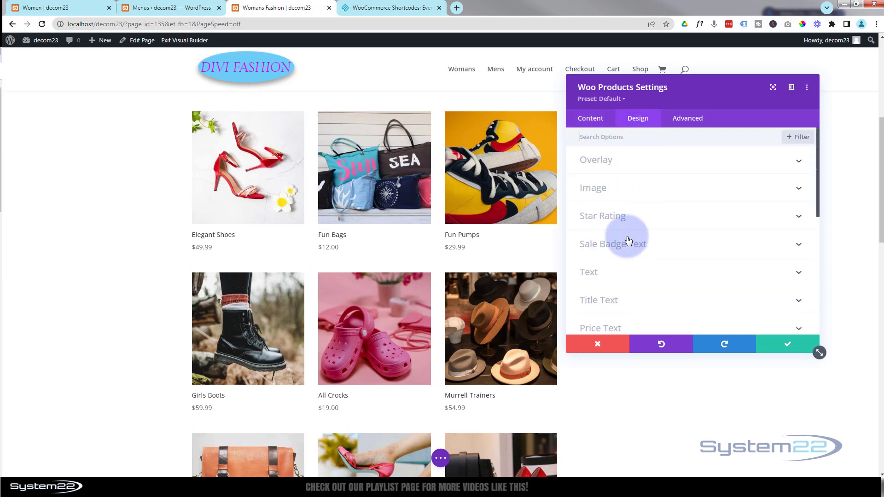
scroll(616, 310, down, 2)
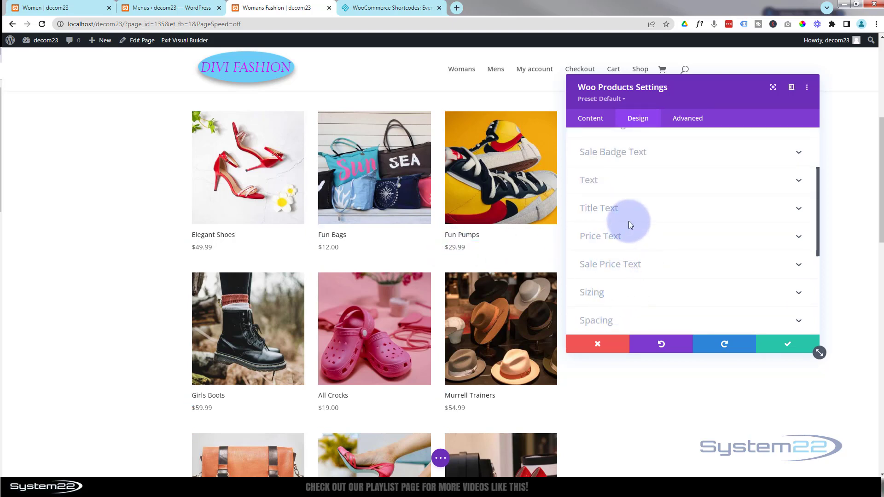
scroll(638, 253, down, 3)
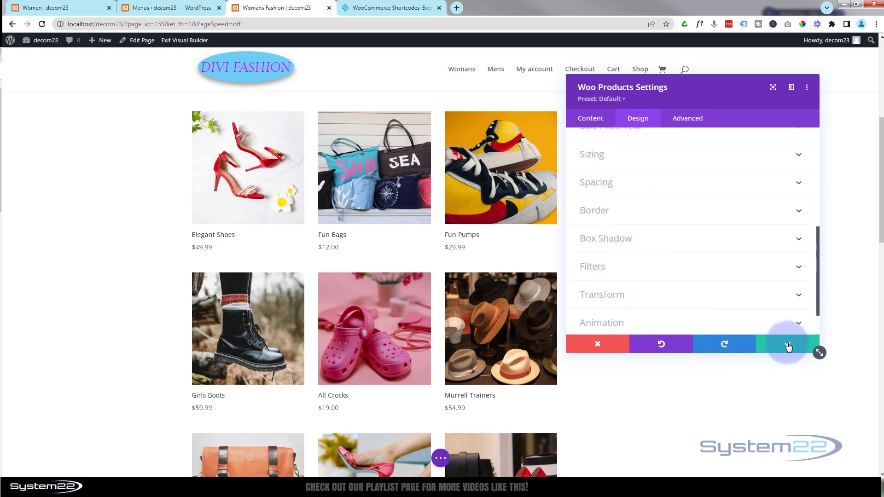
click(789, 347)
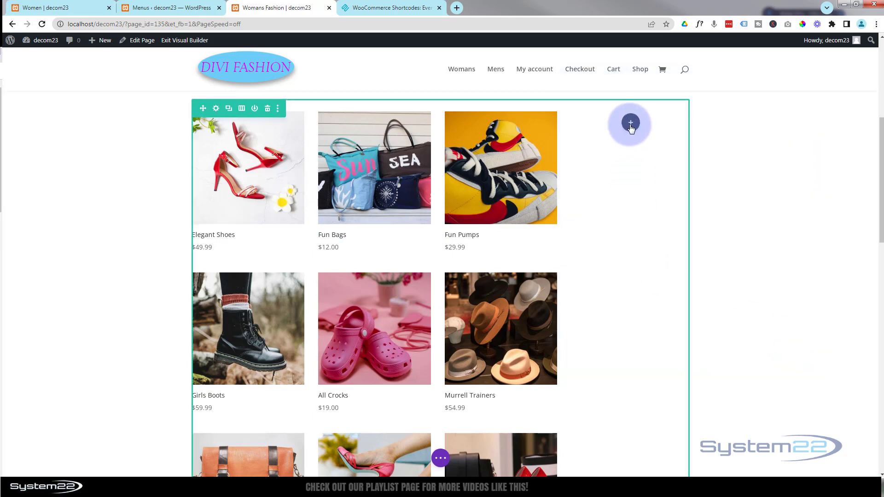
- Add a blurb to the empty one-quarter column, title it For Him and delete its placeholder body text
click(631, 124)
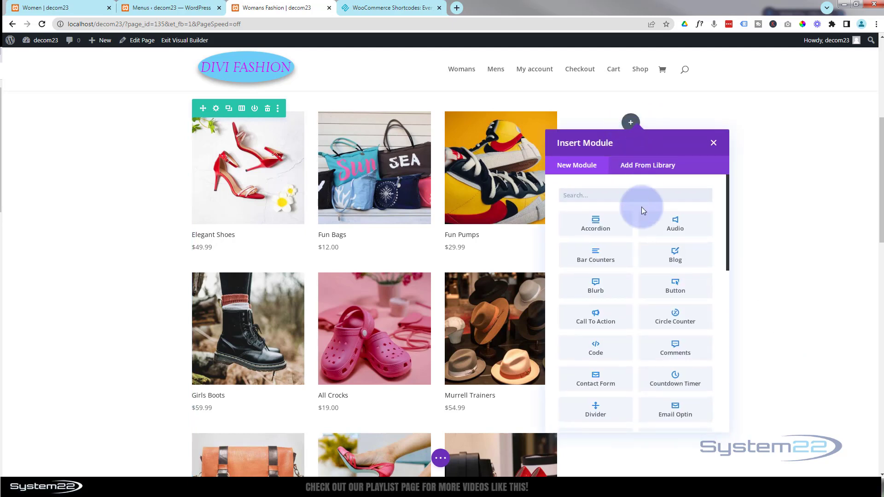
click(596, 287)
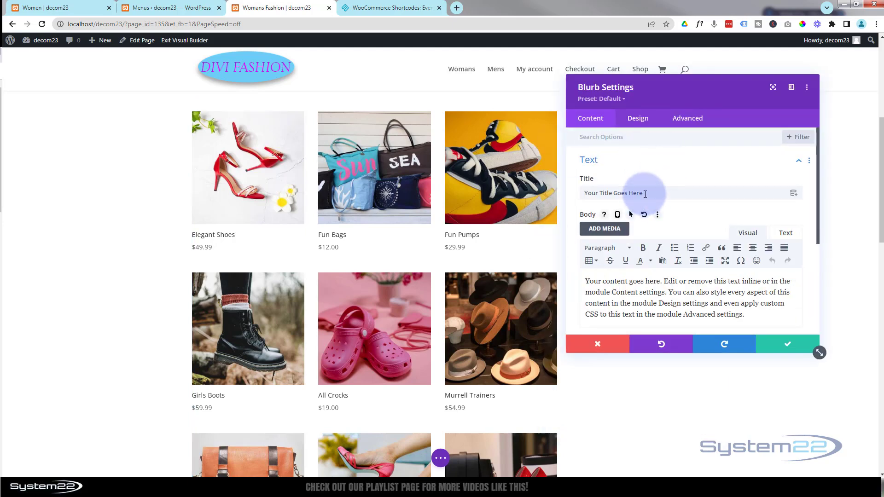
drag(645, 193, 601, 193)
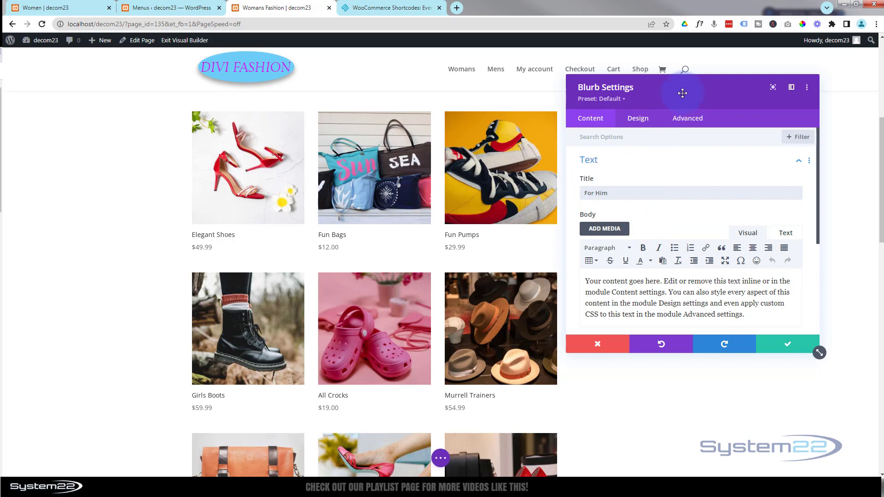
drag(683, 94, 429, 99)
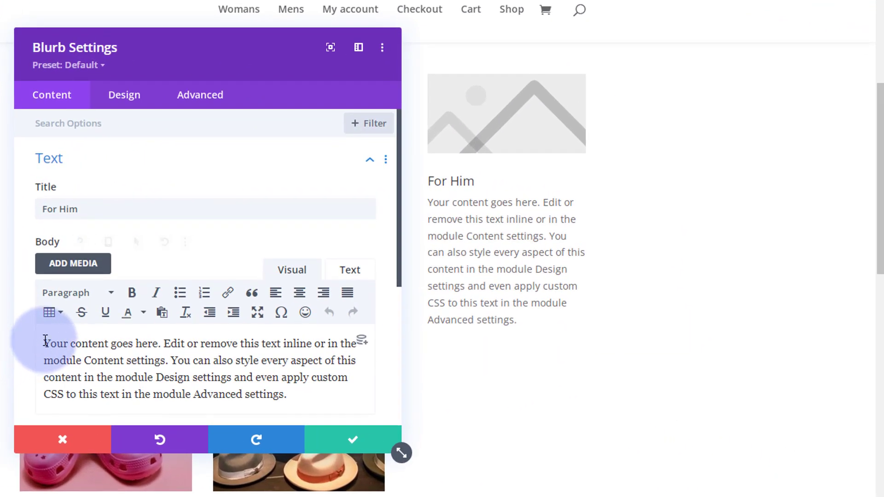
drag(46, 341, 304, 406)
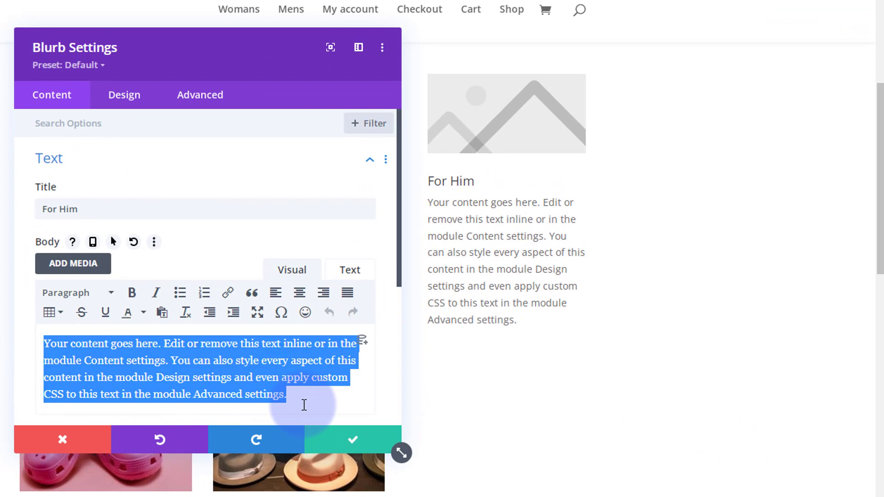
key(BackSpace)
- Replace the For Him blurb's placeholder image with Mens-Tees.jpg from the media library
scroll(199, 355, down, 2)
click(200, 349)
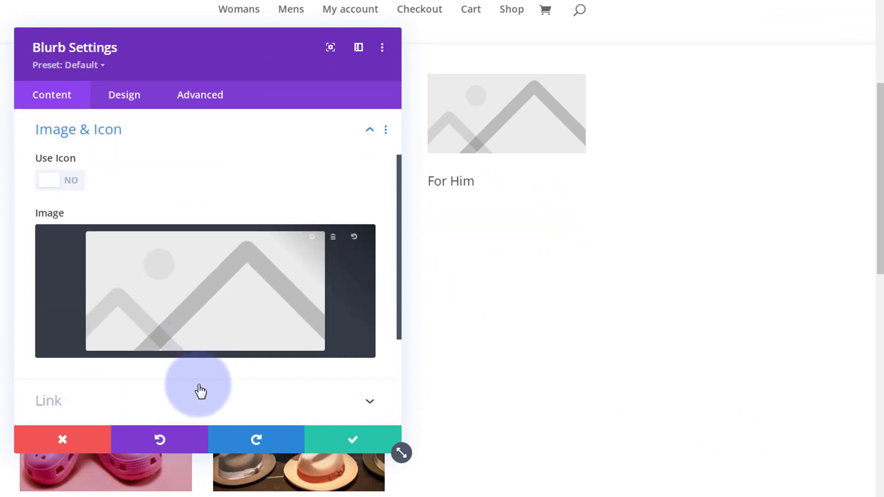
click(197, 311)
click(425, 287)
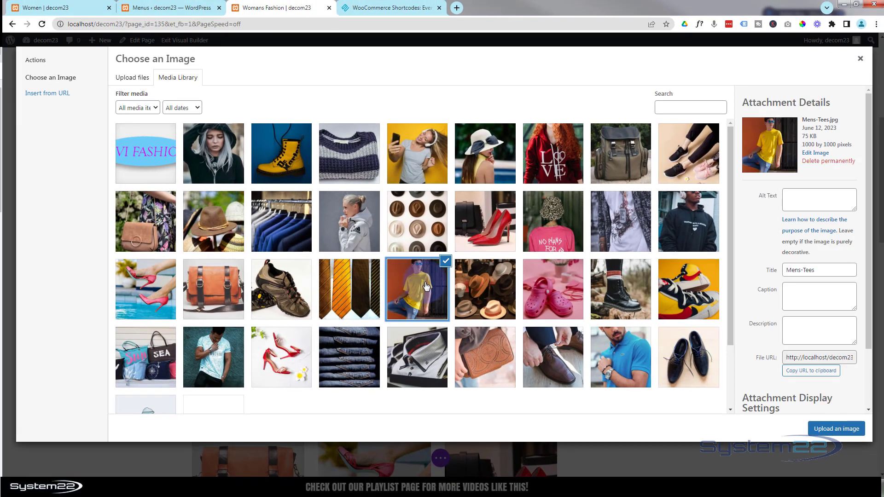
click(827, 432)
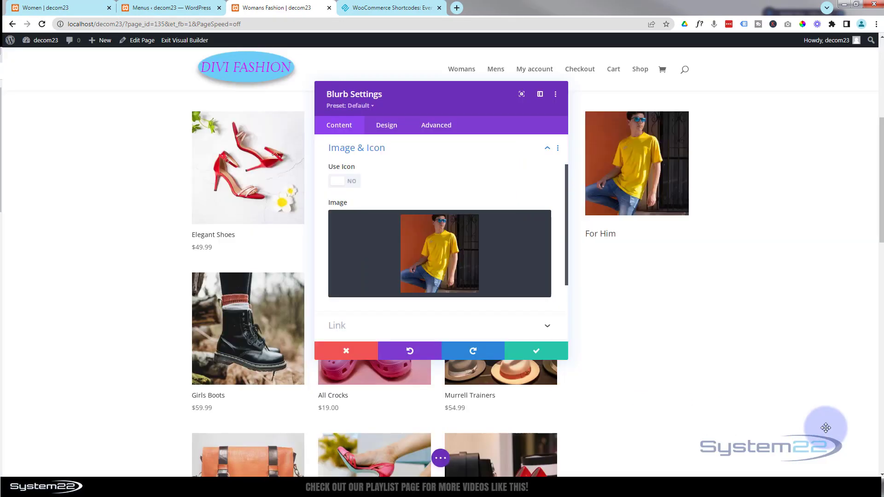
- Set both the title link URL and the module link URL of the For Him blurb to #
click(394, 326)
click(348, 180)
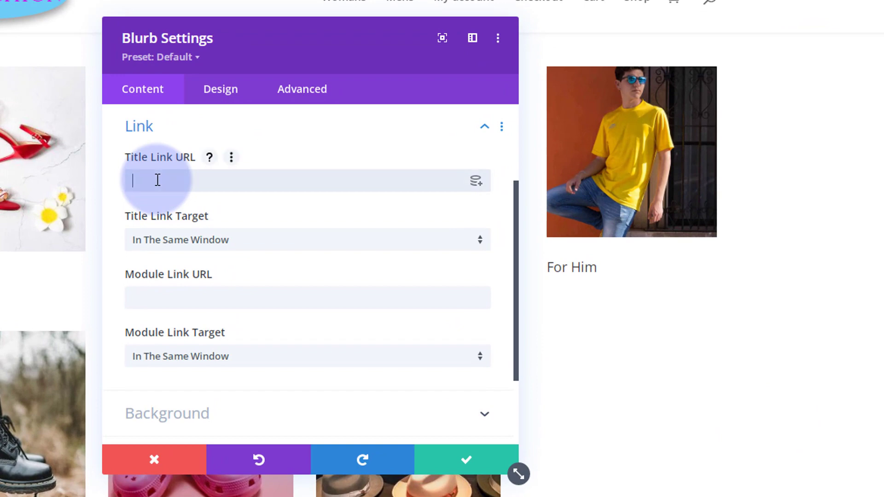
click(131, 312)
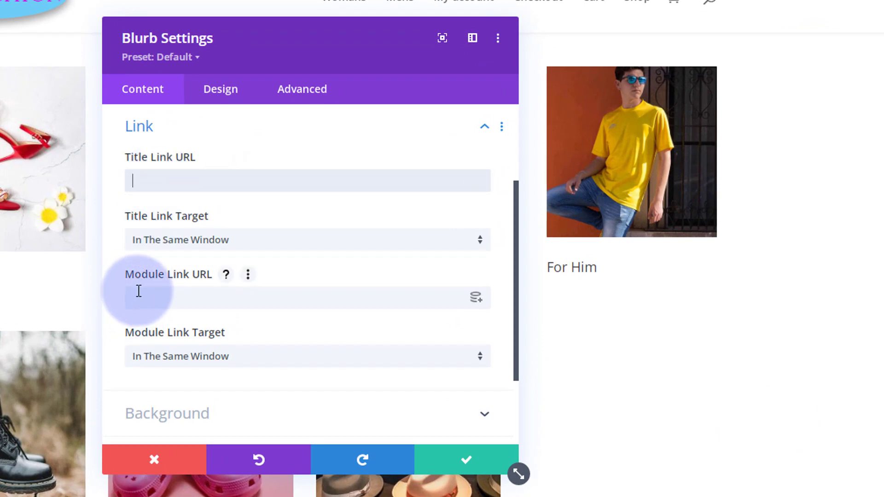
click(141, 298)
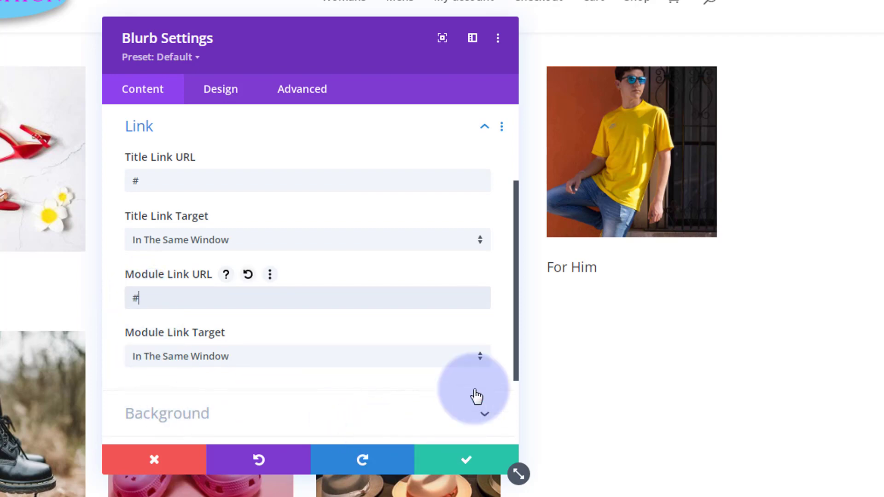
- Center-align the For Him blurb's title text and save the module
click(549, 265)
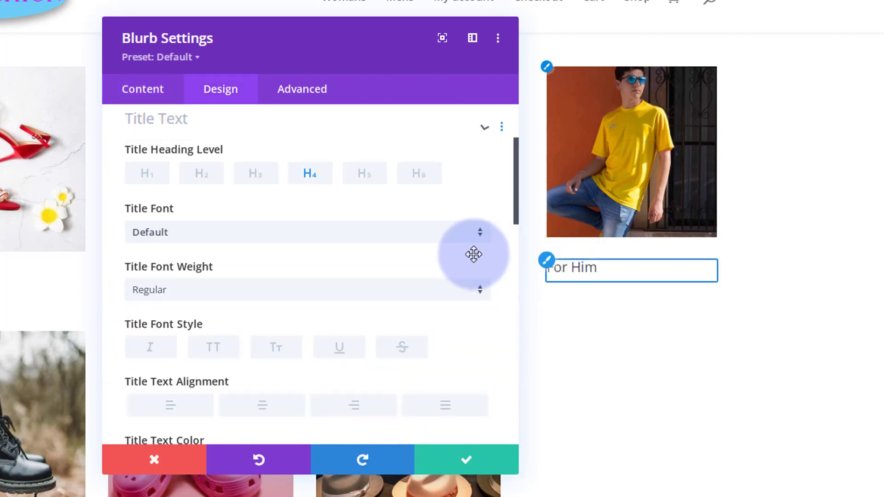
scroll(285, 224, down, 3)
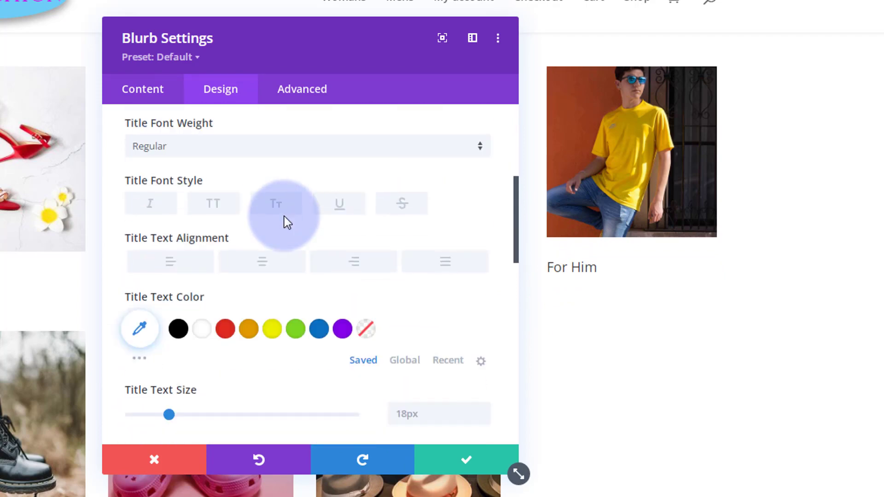
click(479, 465)
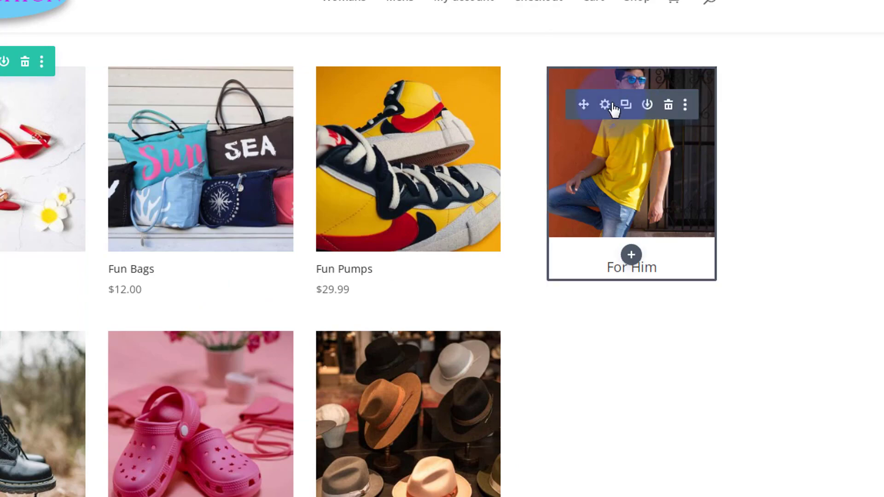
- Duplicate the For Him blurb and change the copy's title to Bags
click(626, 105)
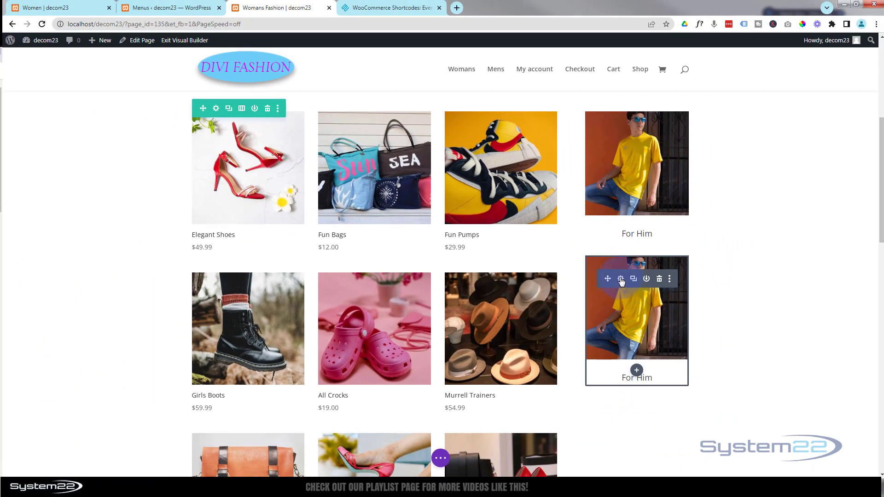
click(621, 279)
triple_click(348, 198)
text(Bags)
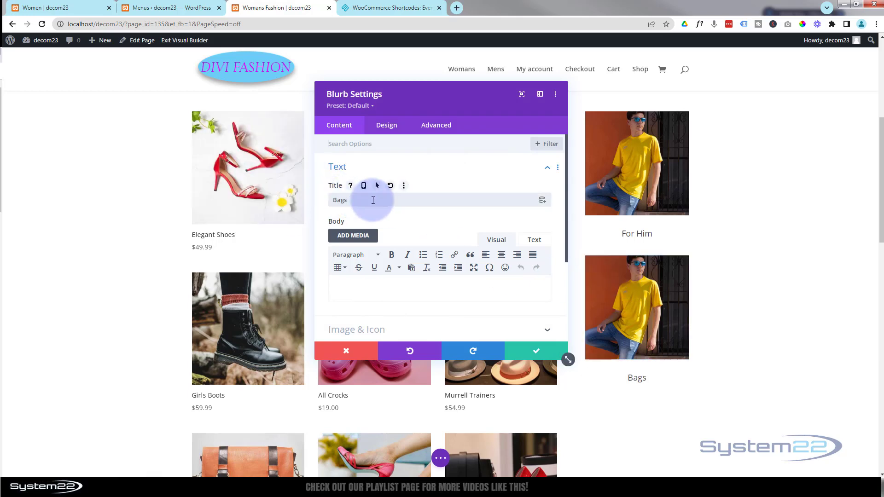
- Replace the Bags blurb's image with Orange-Leather.jpg from the media library and save the module
click(439, 277)
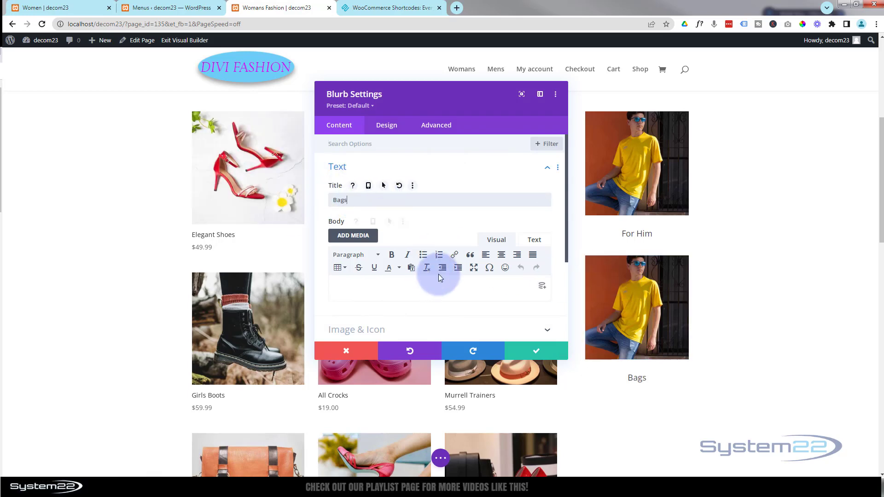
scroll(426, 246, down, 2)
click(425, 239)
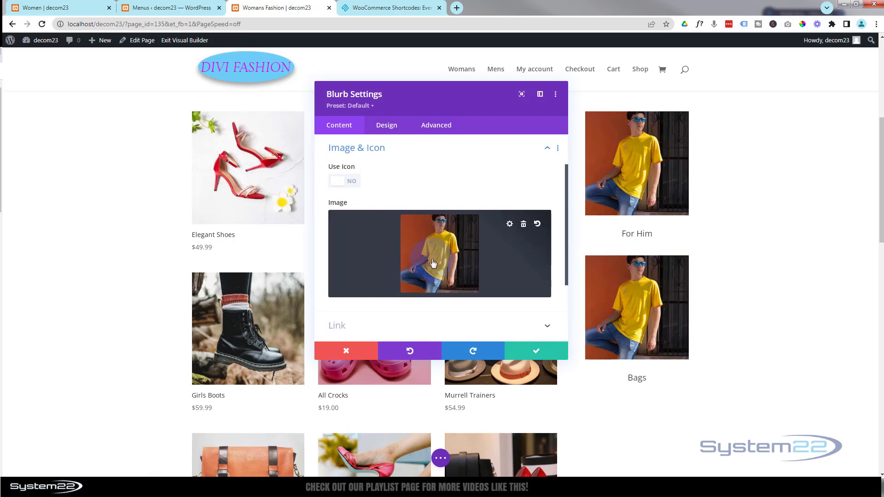
click(433, 263)
click(210, 290)
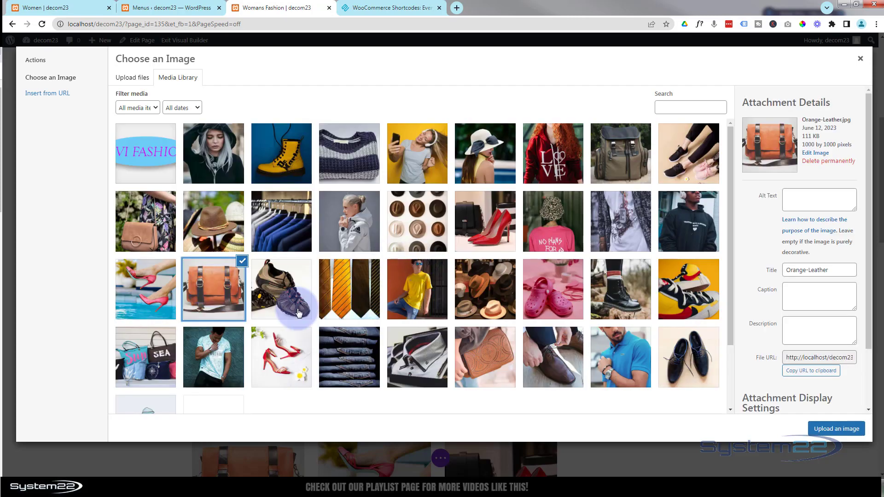
click(835, 428)
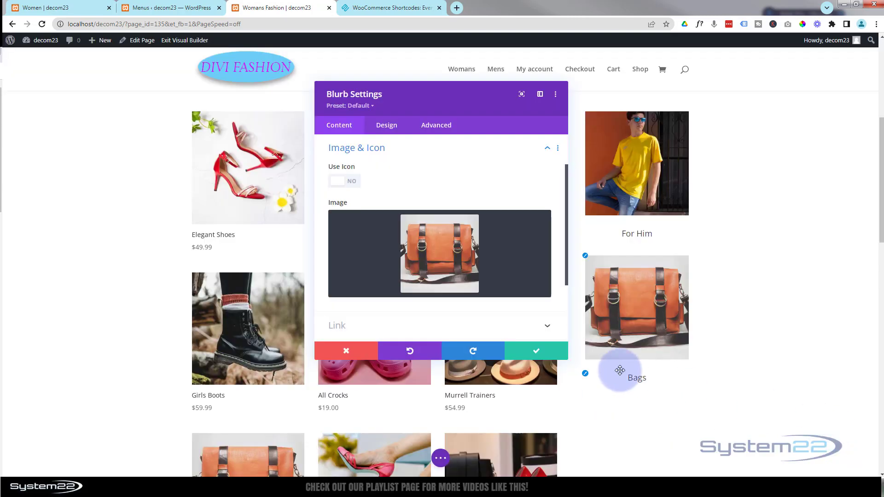
click(554, 357)
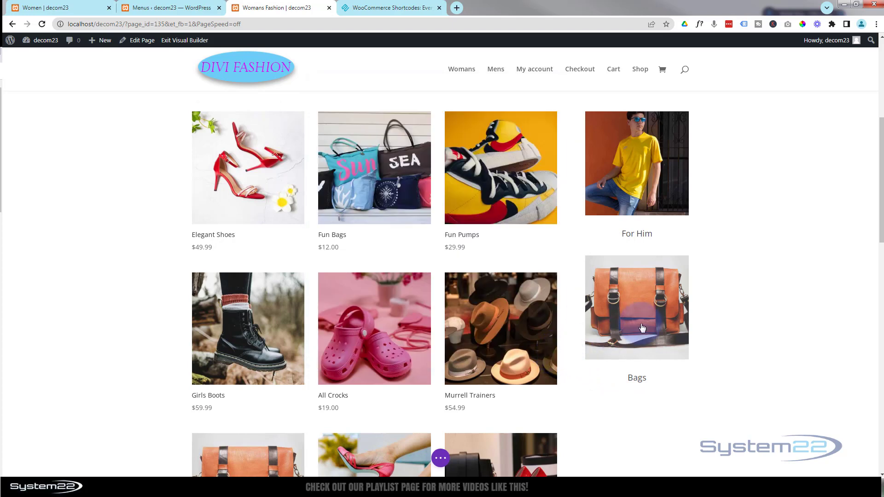
- Duplicate the Bags blurb and change the lower copy's title to Shoes
click(634, 279)
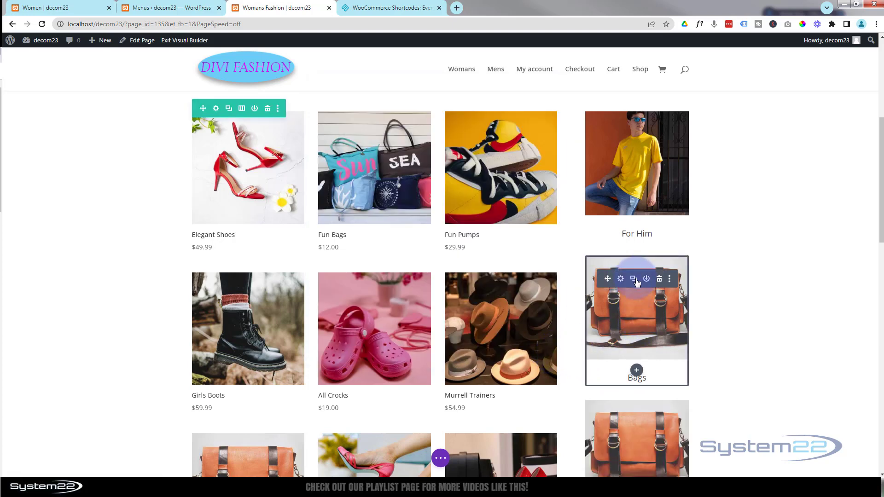
scroll(709, 288, down, 4)
mouse_move(658, 272)
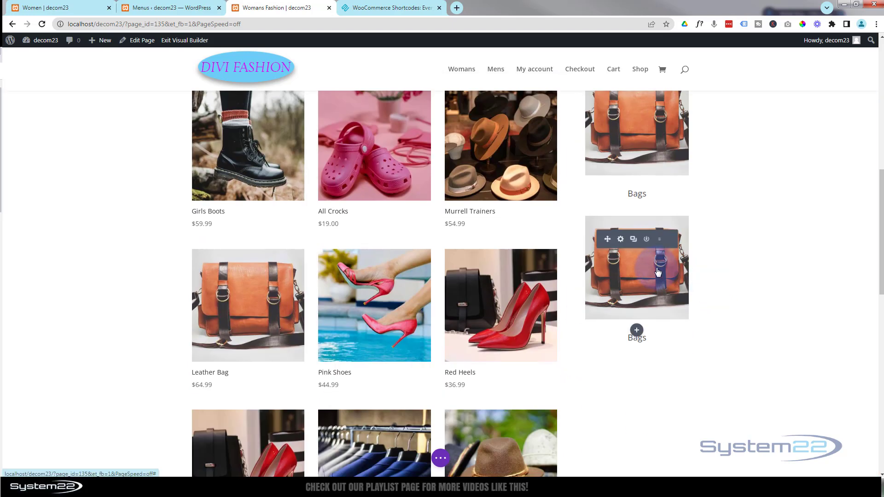
click(621, 240)
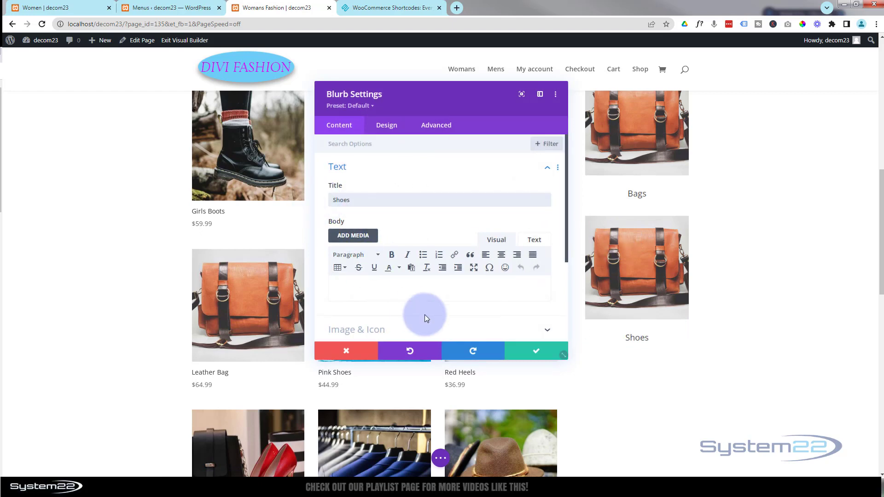
- Replace the Shoes blurb's image with the brown hiking shoe photo from the media library and save the module
click(425, 329)
click(469, 221)
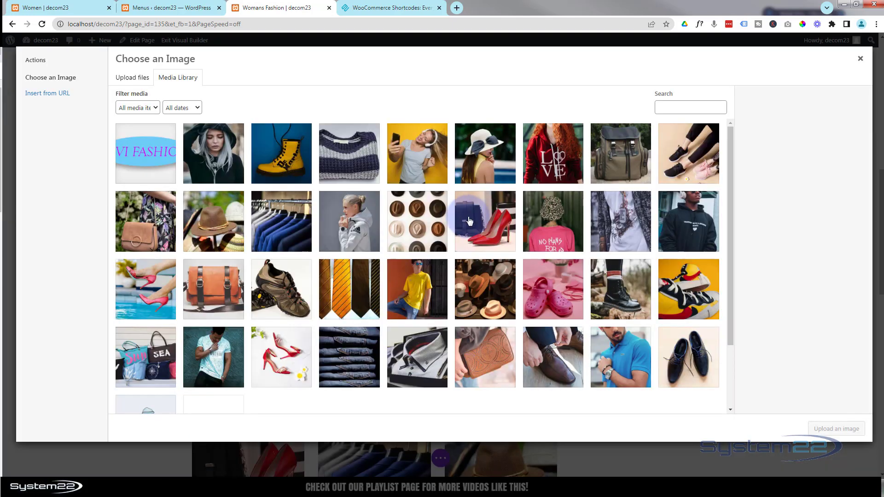
click(484, 220)
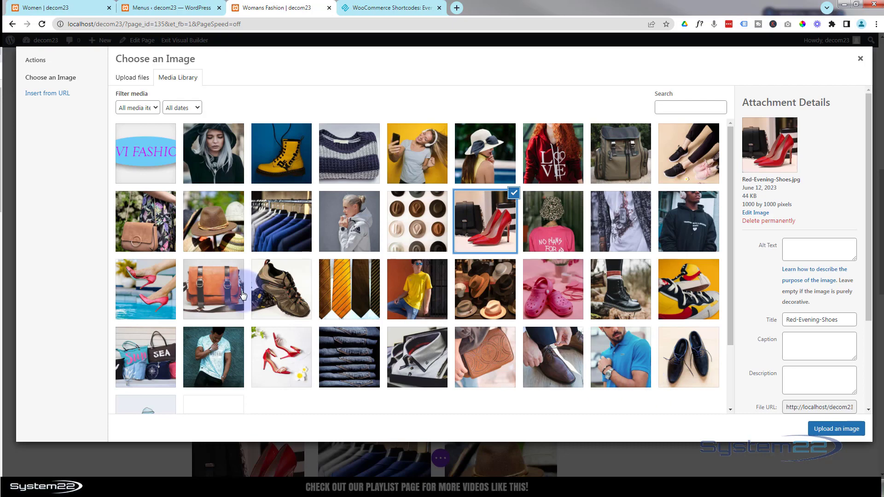
click(276, 298)
click(837, 429)
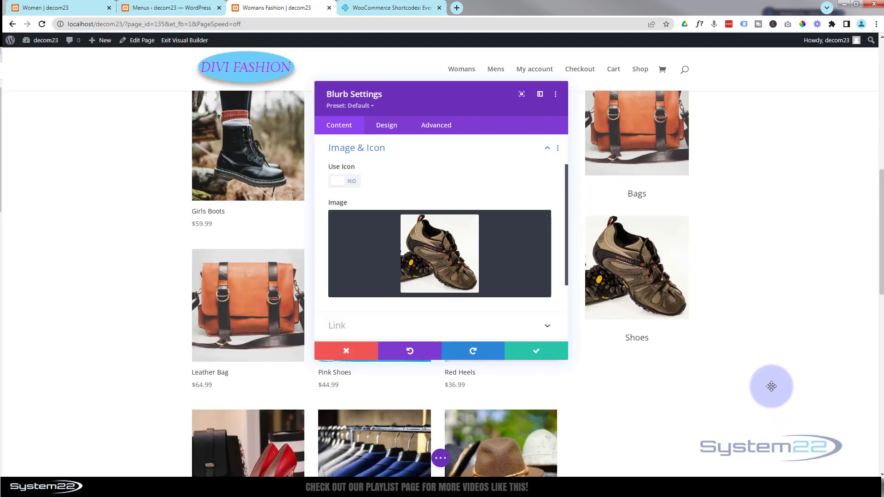
scroll(772, 386, down, 3)
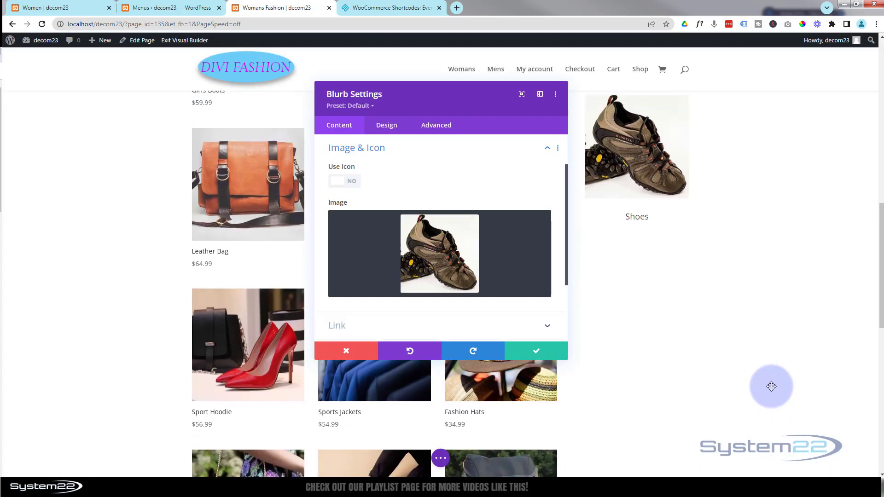
scroll(769, 385, up, 3)
click(539, 354)
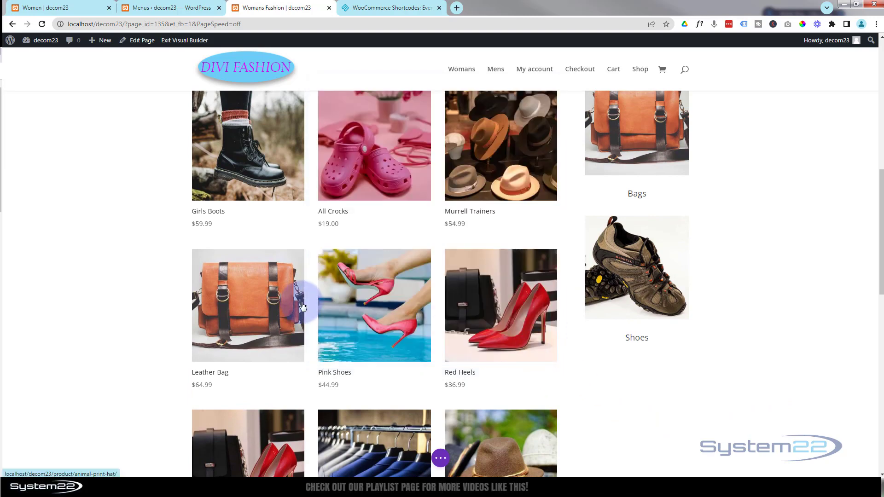
- Set the product count of the Woo Products grid to 12 and save the module
scroll(253, 287, up, 7)
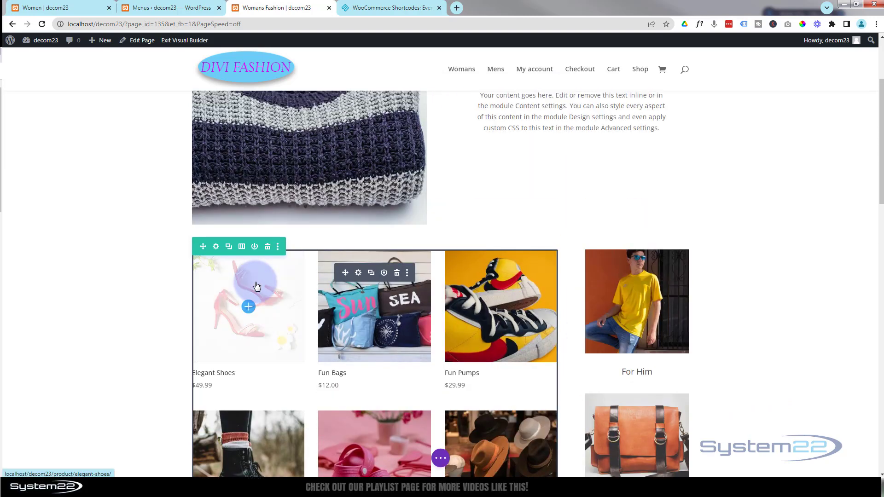
scroll(257, 286, down, 7)
scroll(256, 286, down, 5)
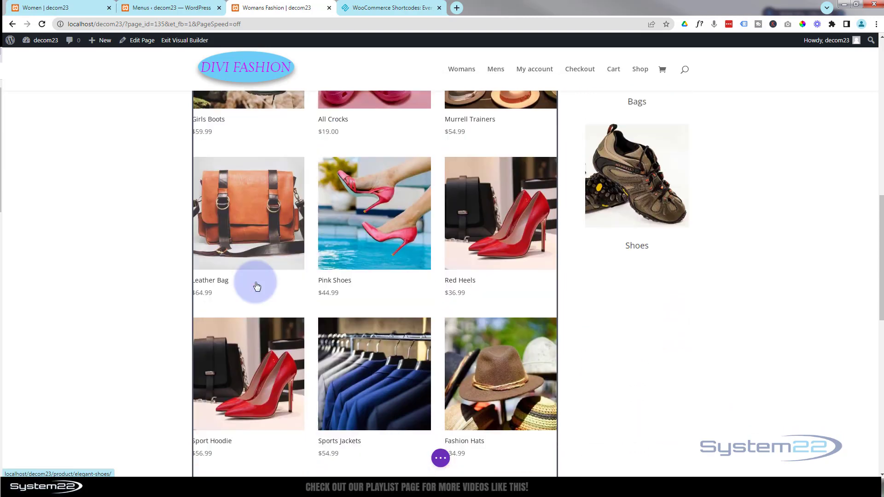
scroll(256, 287, up, 1)
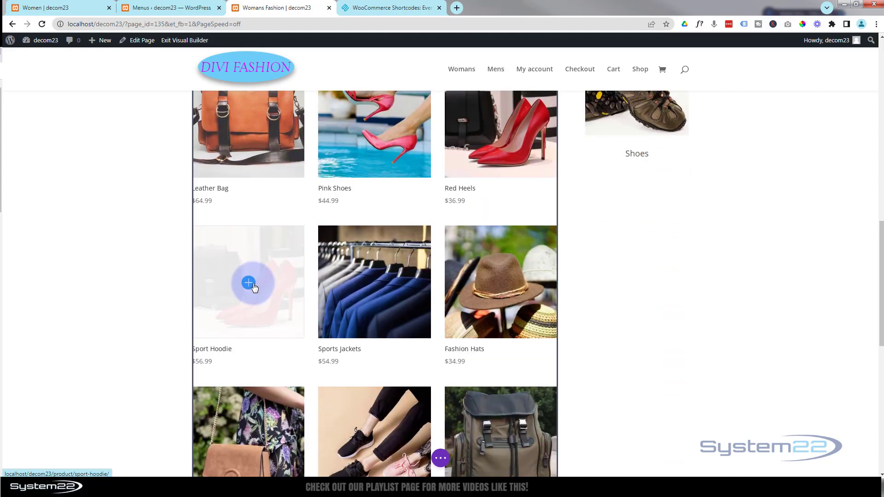
scroll(346, 157, up, 7)
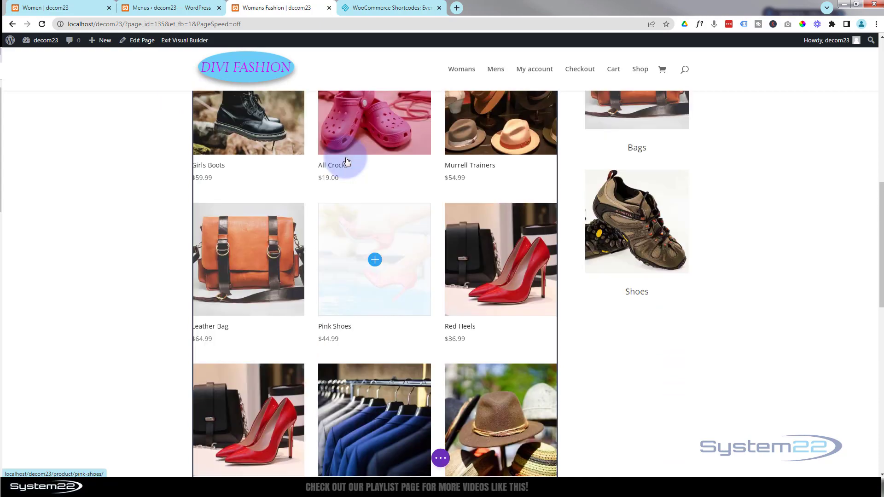
scroll(347, 160, up, 3)
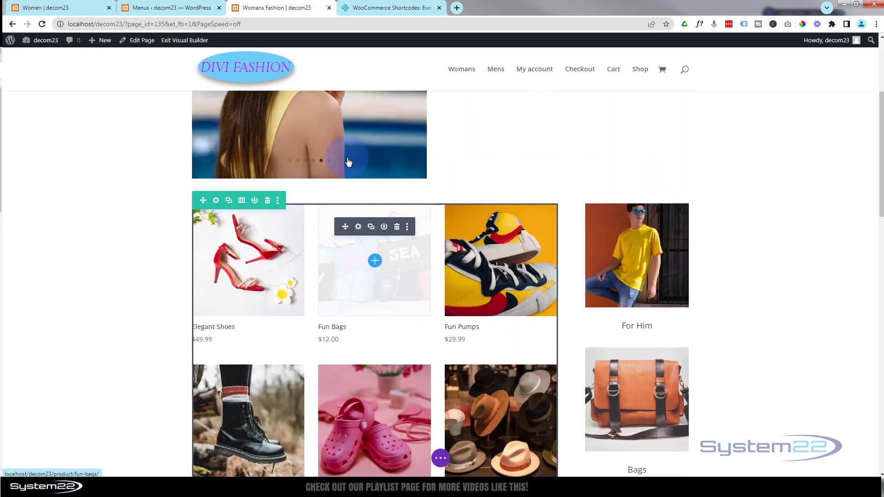
click(359, 227)
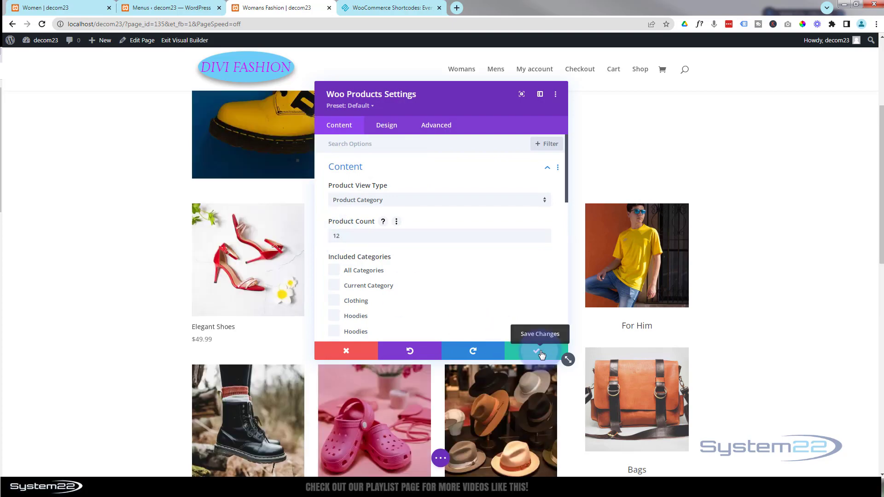
click(542, 355)
- Duplicate the Shoes blurb and replace the copy's image with the photo of the blonde woman in a grey hoodie
scroll(548, 352, down, 6)
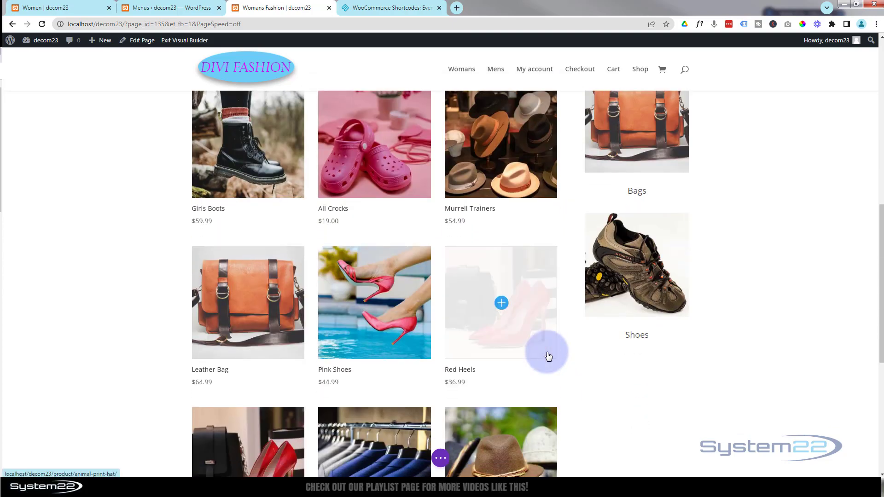
scroll(548, 356, up, 2)
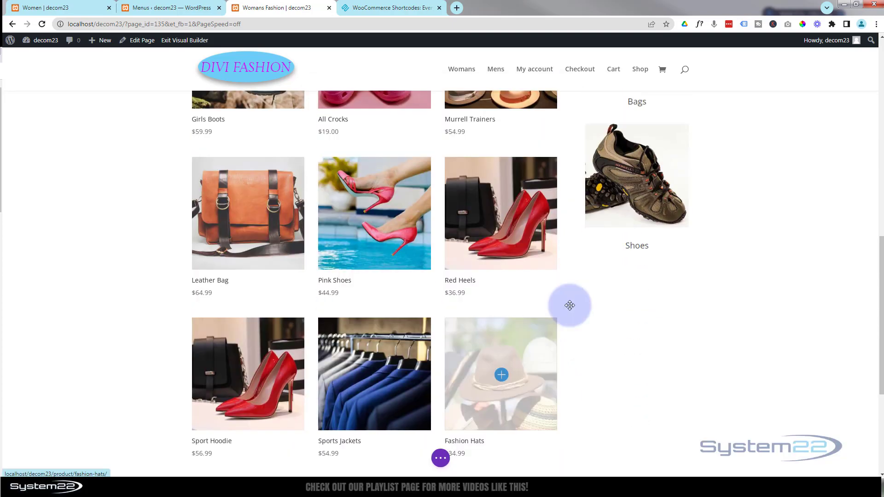
mouse_move(626, 151)
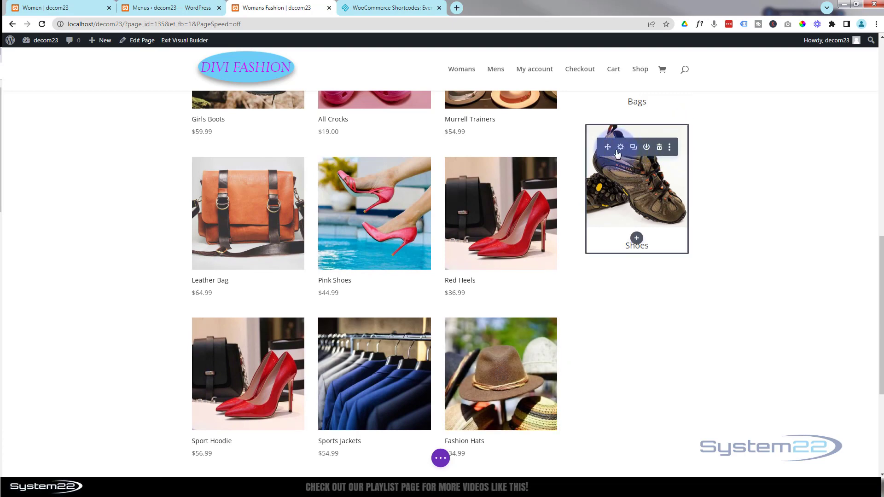
click(634, 148)
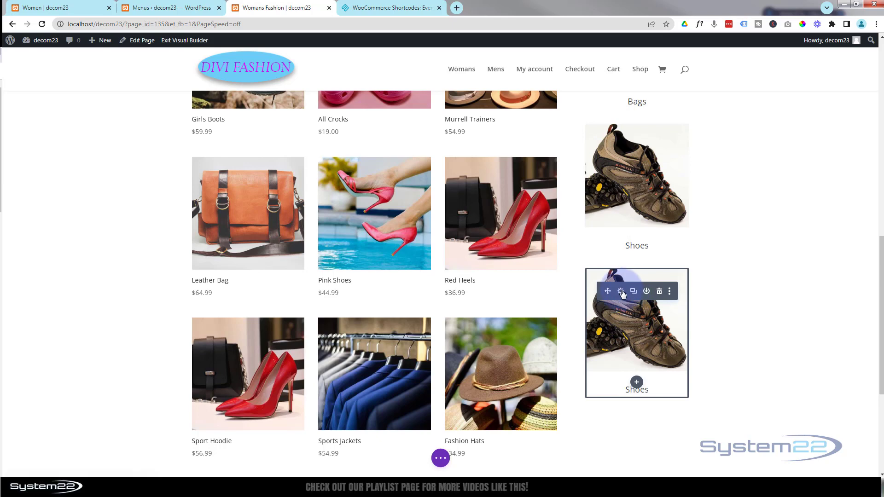
click(620, 291)
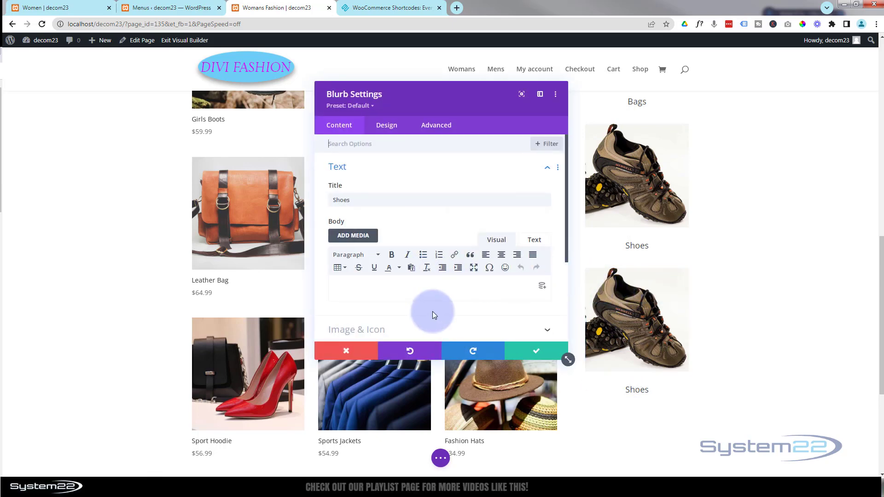
scroll(432, 311, down, 2)
click(432, 290)
click(434, 282)
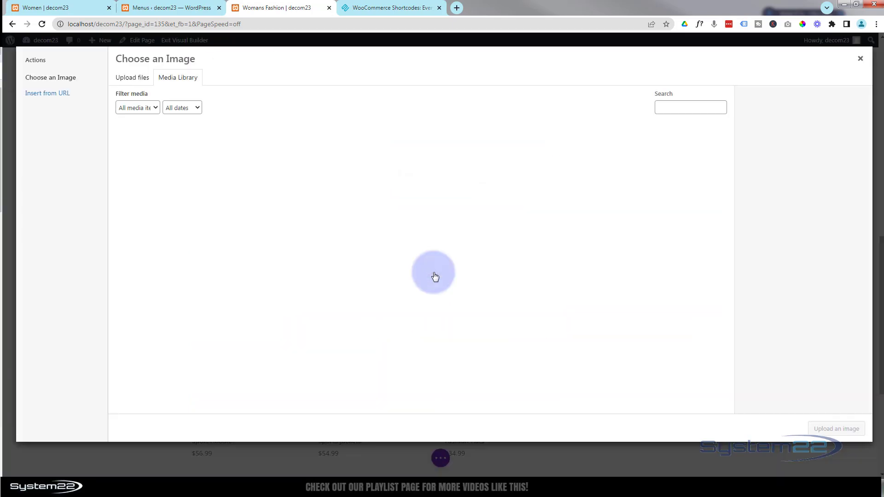
click(350, 219)
click(838, 427)
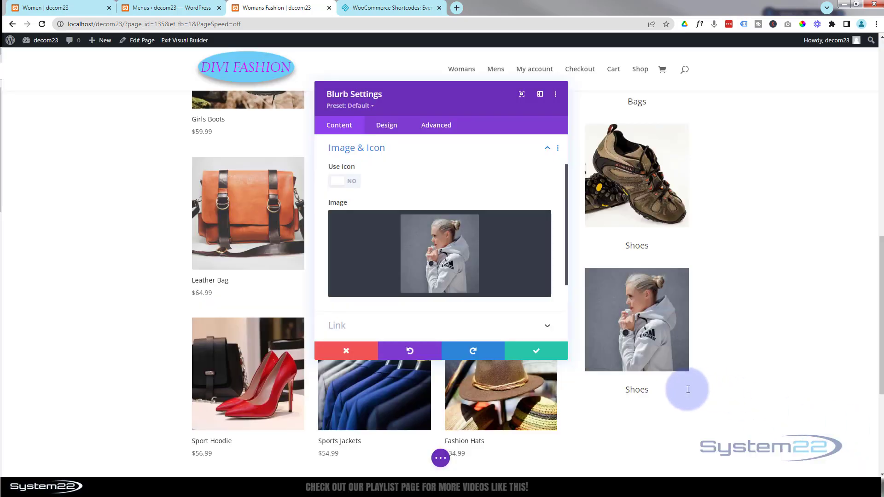
- Change the duplicated blurb's title to Hoodies and save the module
scroll(392, 205, up, 2)
click(359, 167)
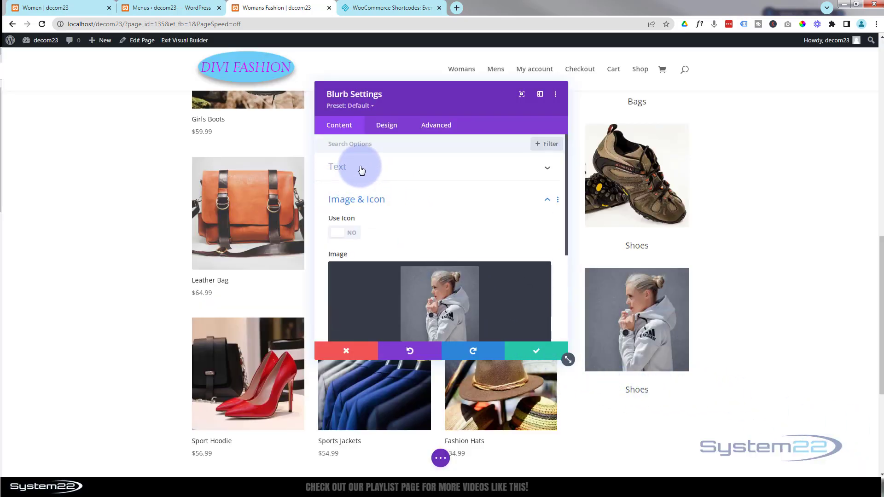
drag(351, 200, 327, 200)
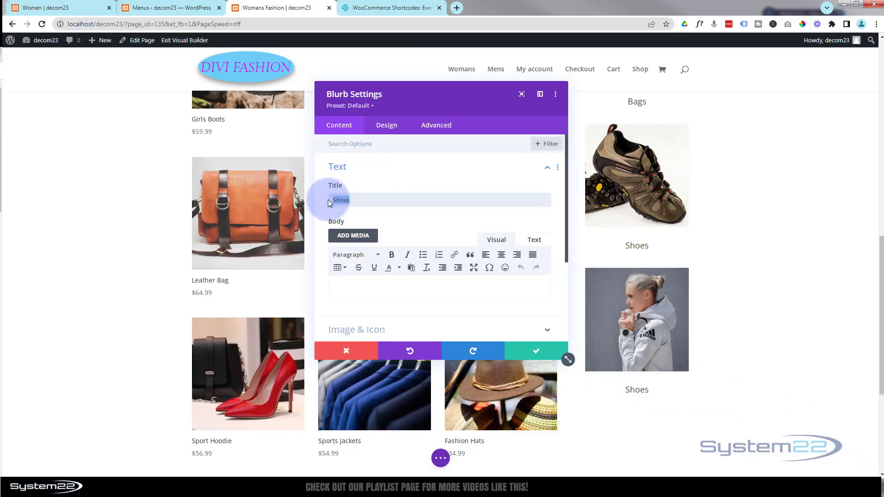
click(537, 351)
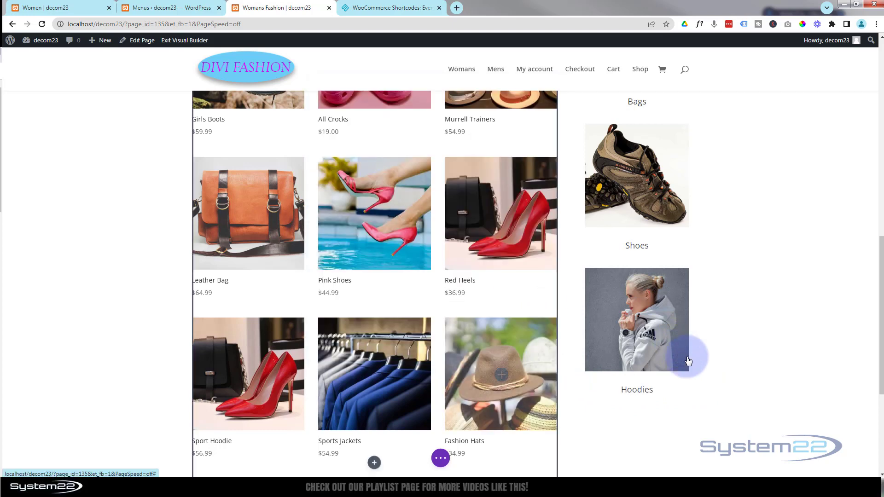
- Insert a Button module below the Hoodies blurb and set its text to My Cart
scroll(670, 388, down, 1)
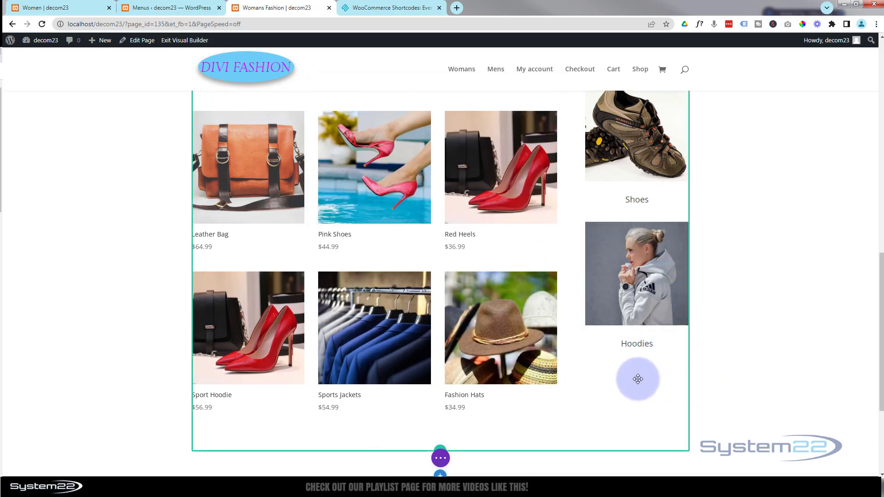
click(636, 337)
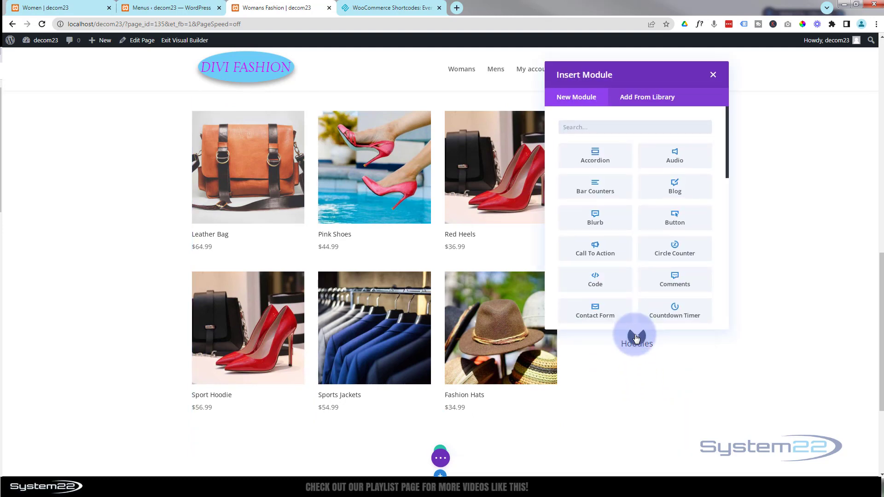
click(672, 218)
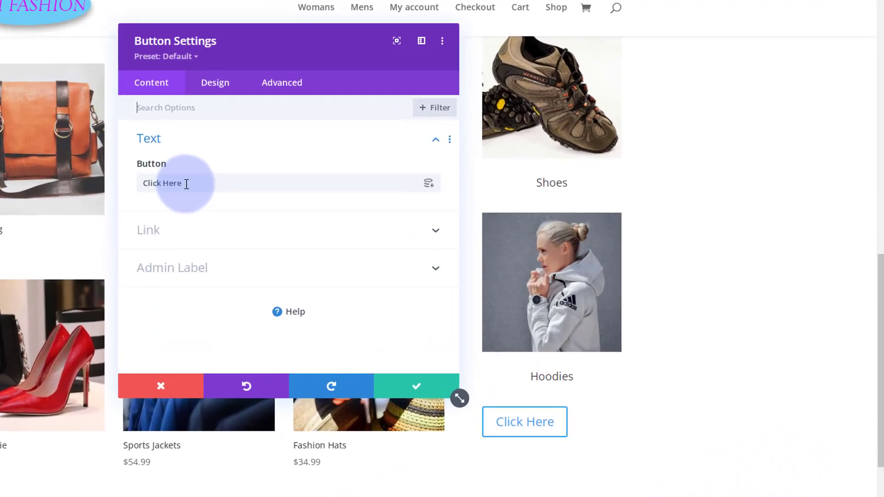
drag(345, 198, 302, 196)
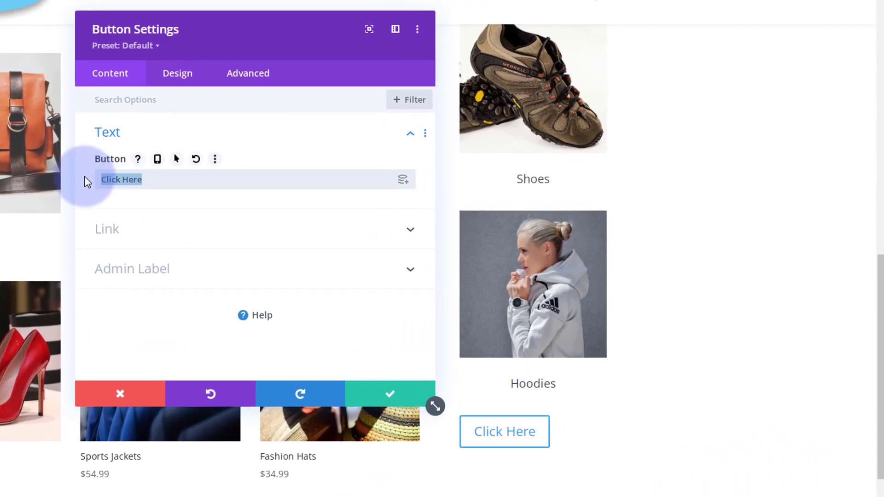
text(My Cart)
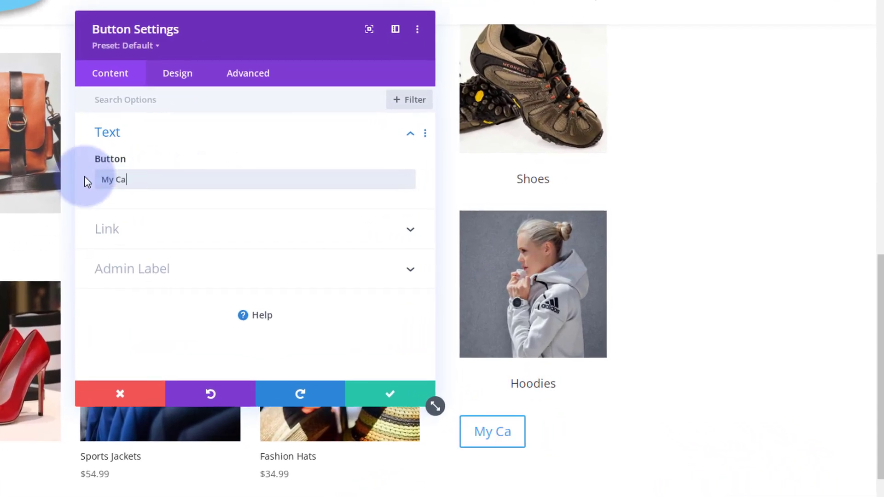
- Center-align the My Cart button in its design settings
click(179, 75)
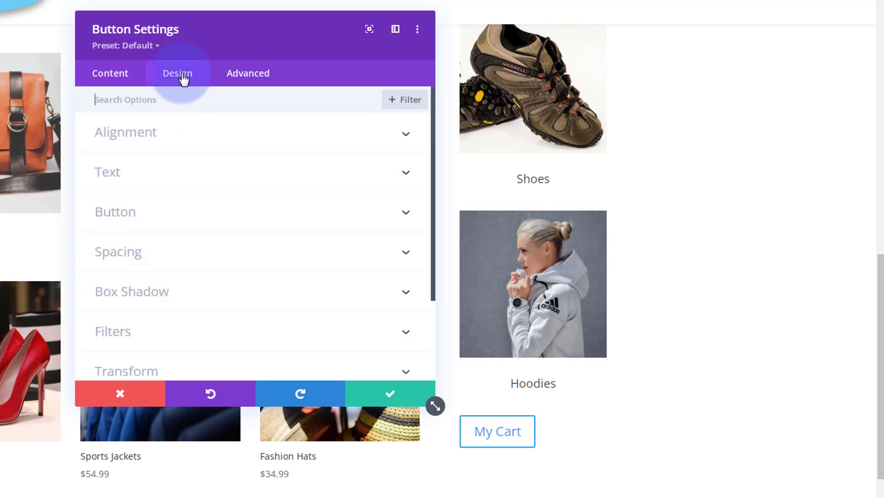
click(208, 136)
click(246, 180)
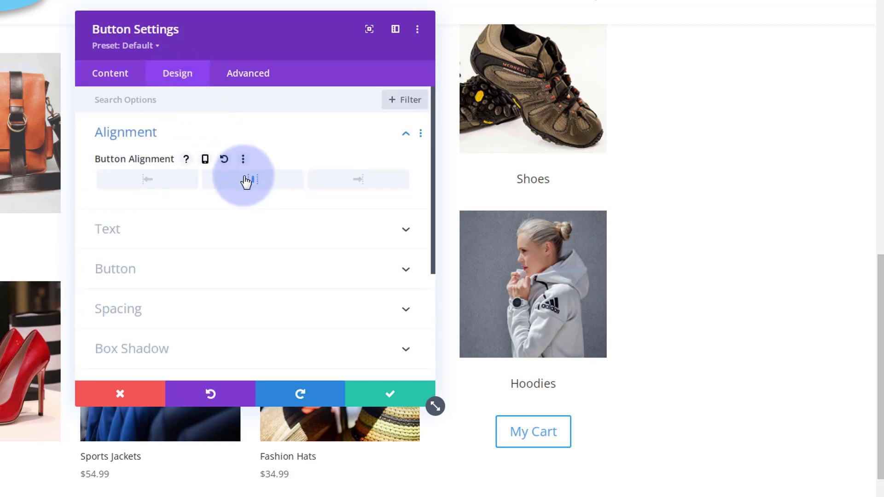
- Enable custom styles for the My Cart button, with white (#ffffff) text and a solid purple background
click(228, 268)
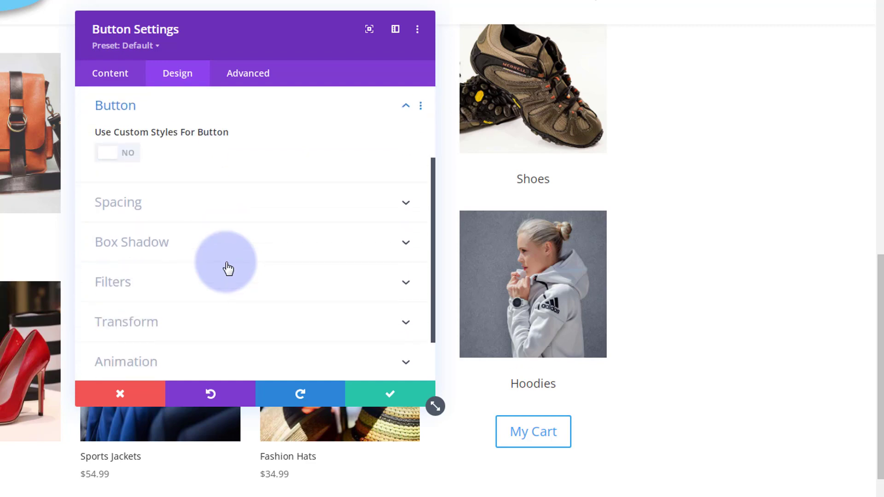
click(129, 158)
click(161, 265)
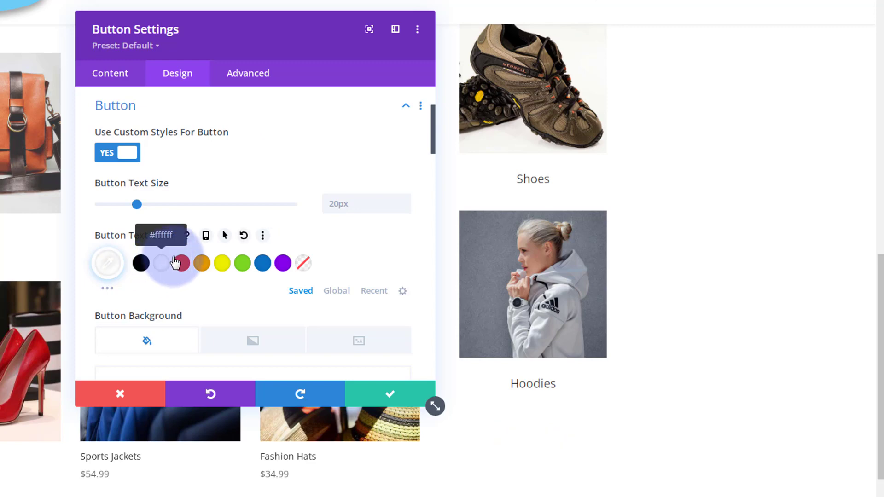
scroll(216, 234, down, 5)
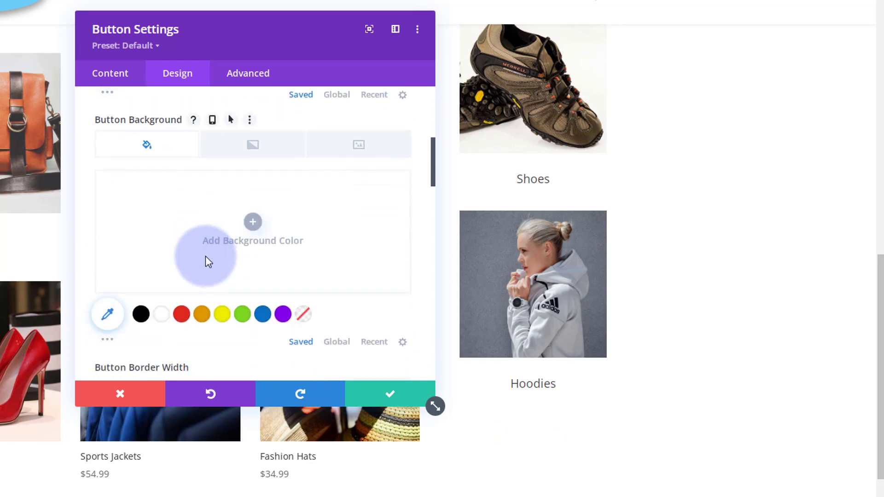
click(283, 315)
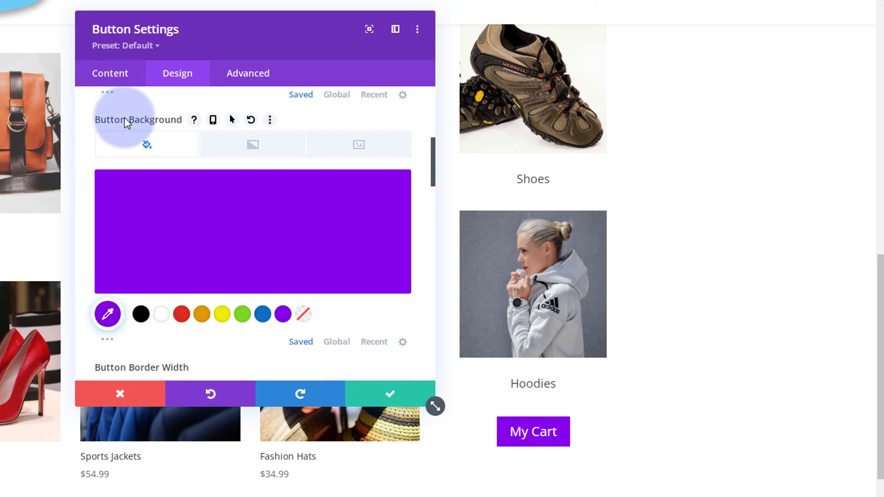
- Give the button a blue (#0c71c3) background for its hover state and return to the desktop state
click(232, 120)
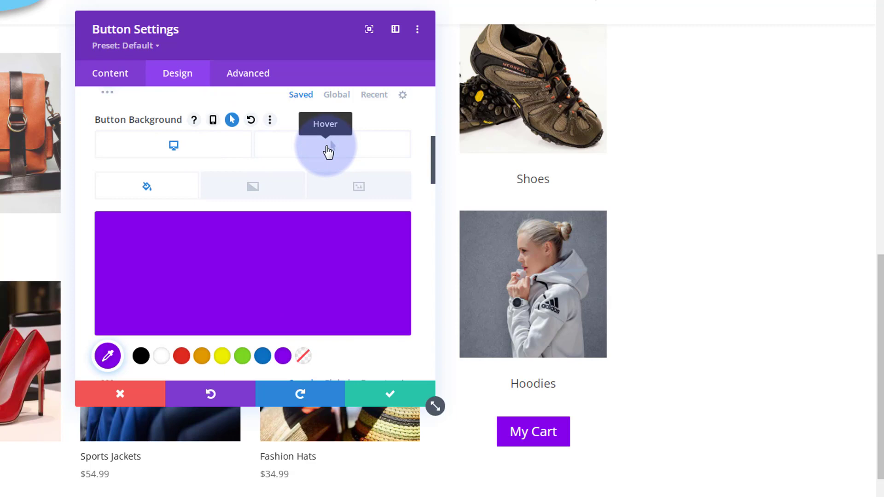
click(329, 151)
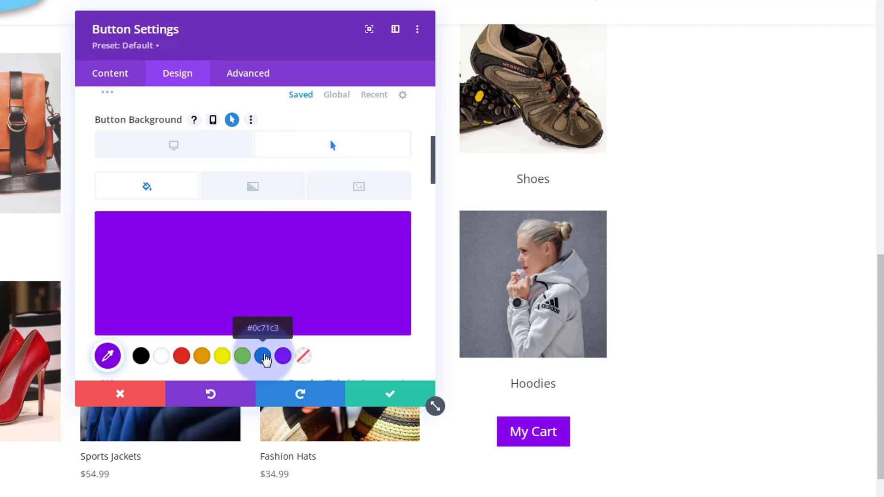
click(265, 359)
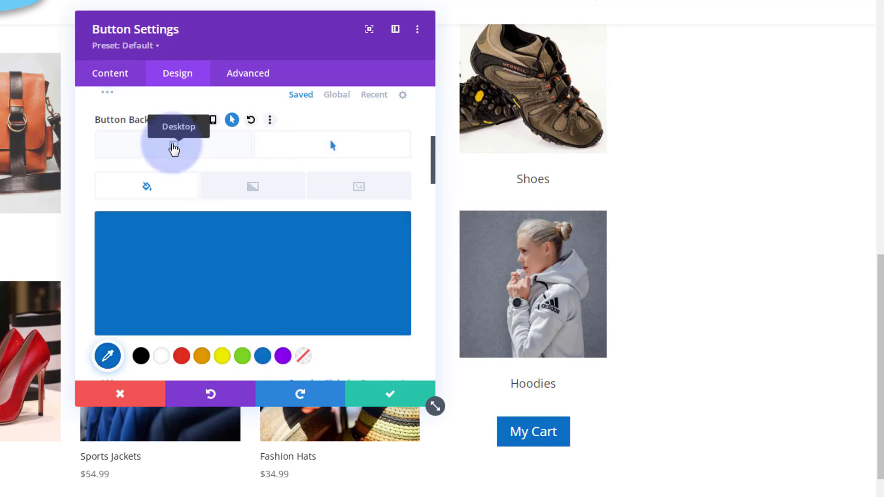
click(159, 149)
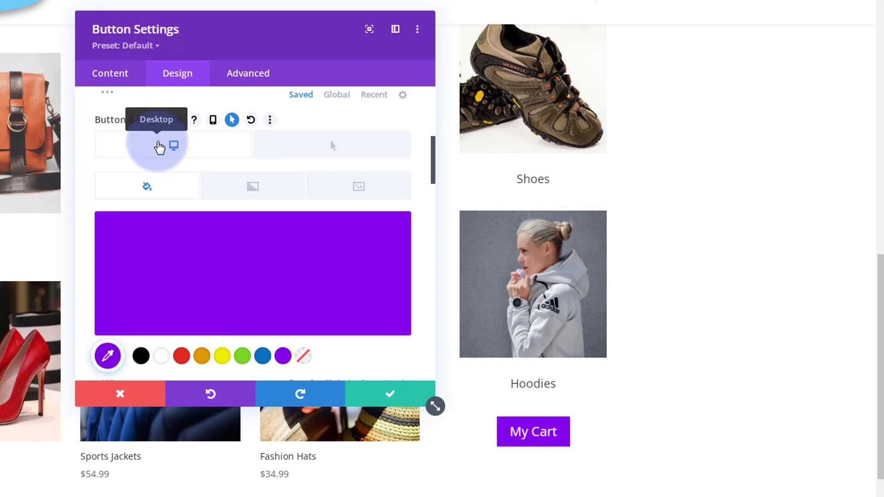
- Set the My Cart button's left and right padding to a linked 70px
scroll(253, 289, down, 5)
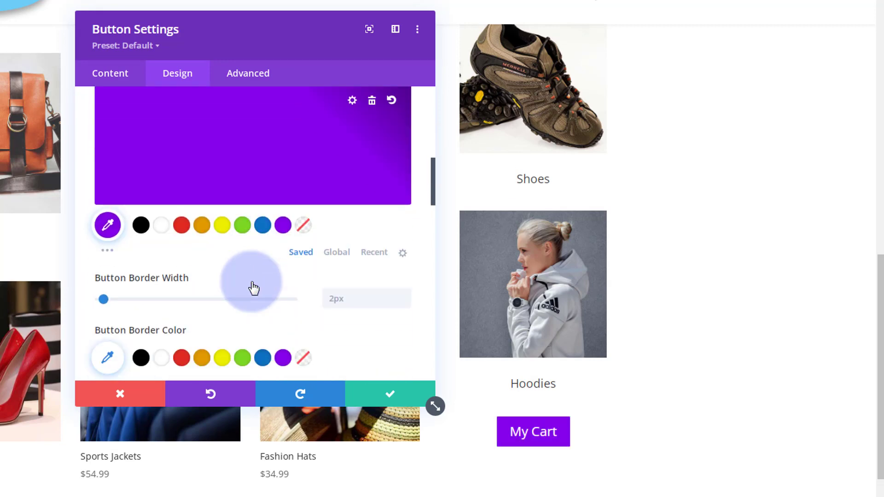
scroll(253, 288, down, 8)
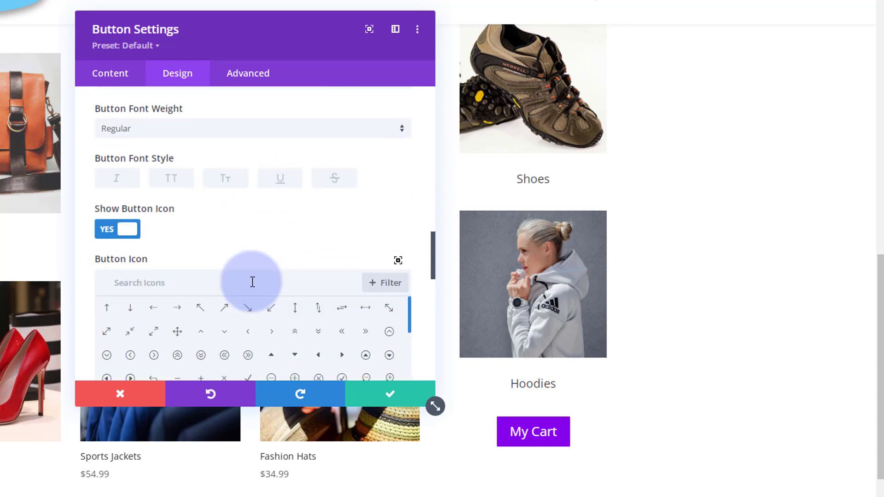
scroll(253, 288, down, 9)
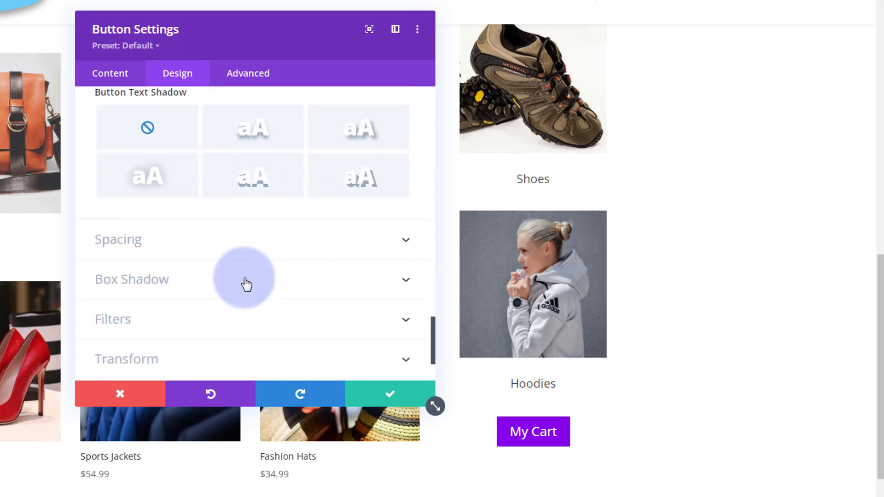
click(212, 241)
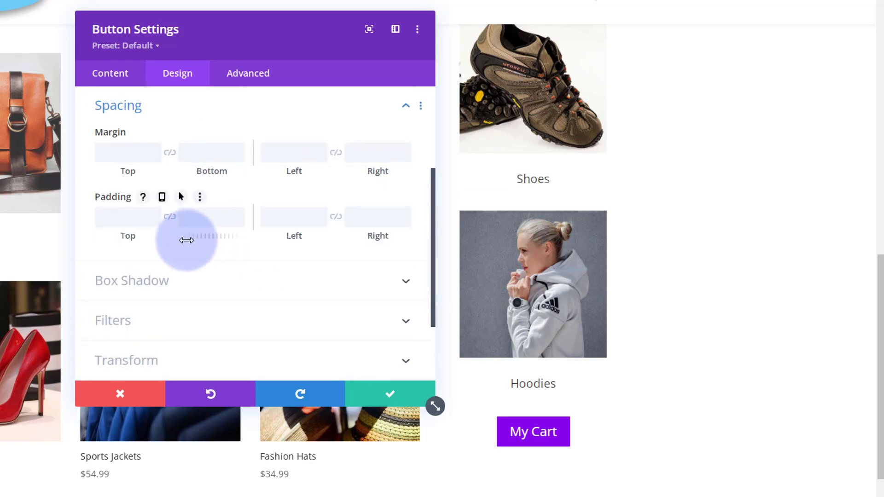
click(309, 215)
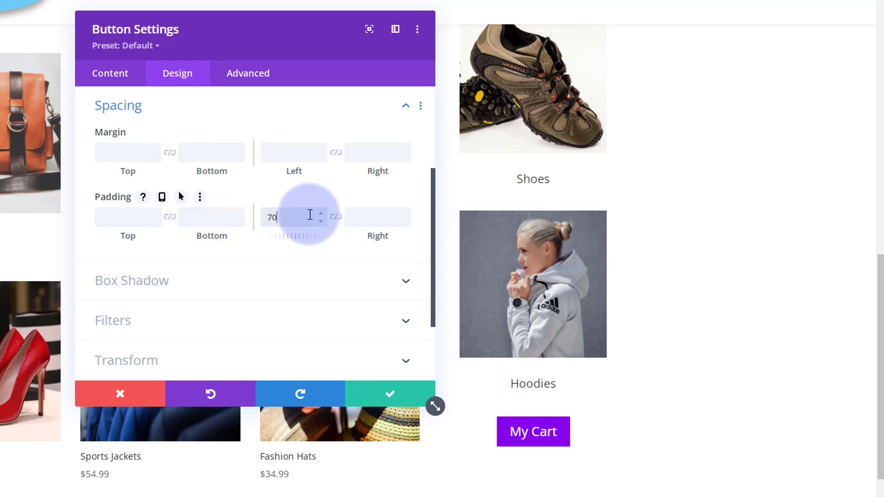
click(335, 217)
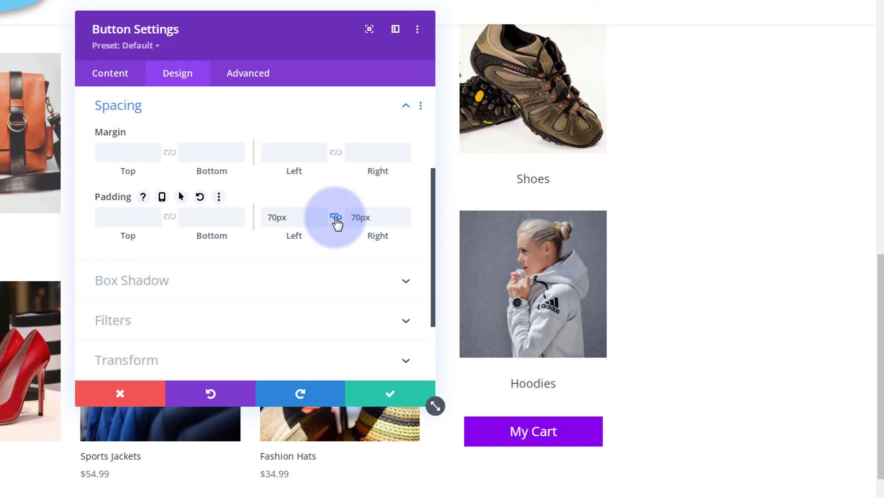
- Find a solid shopping cart icon with the search term Cart, apply it to the button, and turn off showing it only on hover
scroll(254, 262, up, 3)
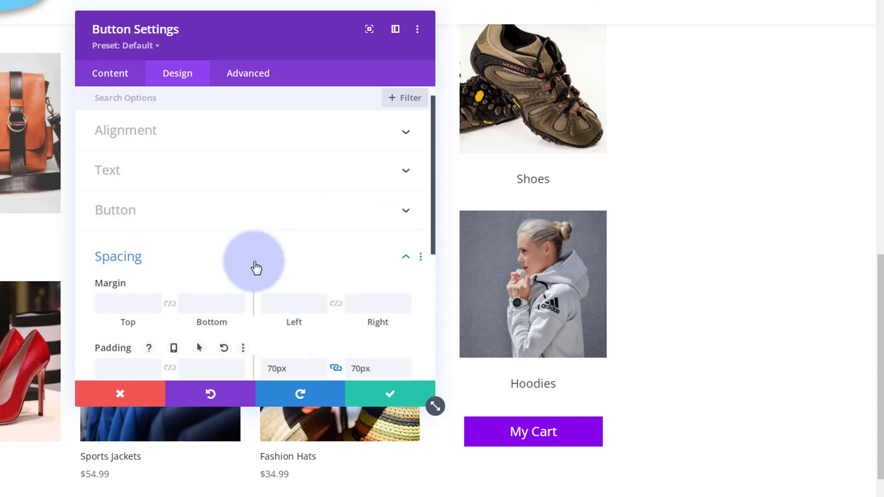
click(199, 228)
scroll(208, 238, down, 8)
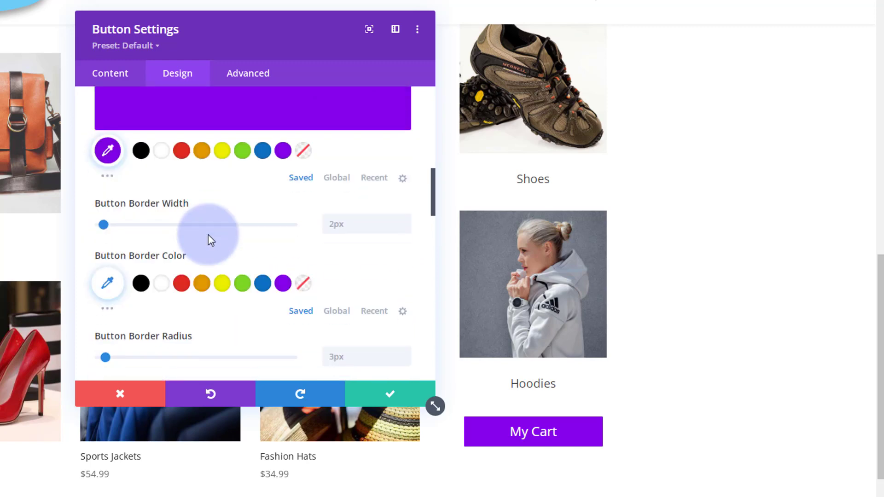
scroll(208, 235, down, 10)
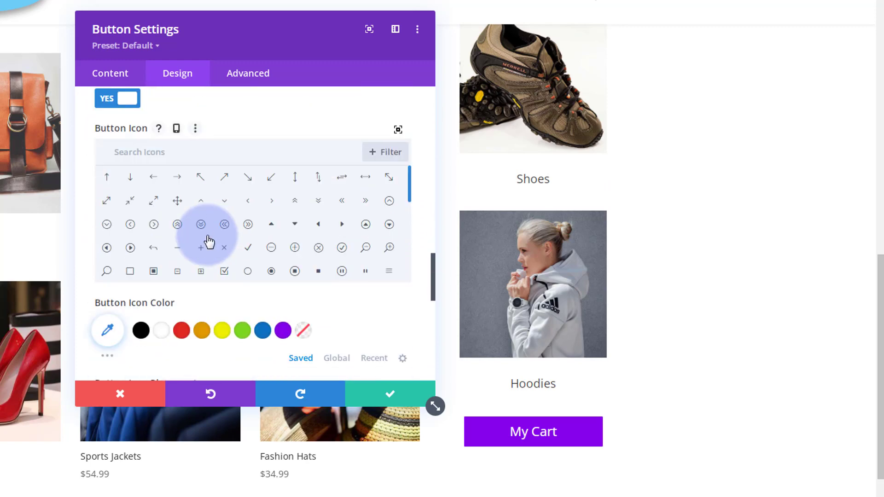
click(154, 150)
text(c)
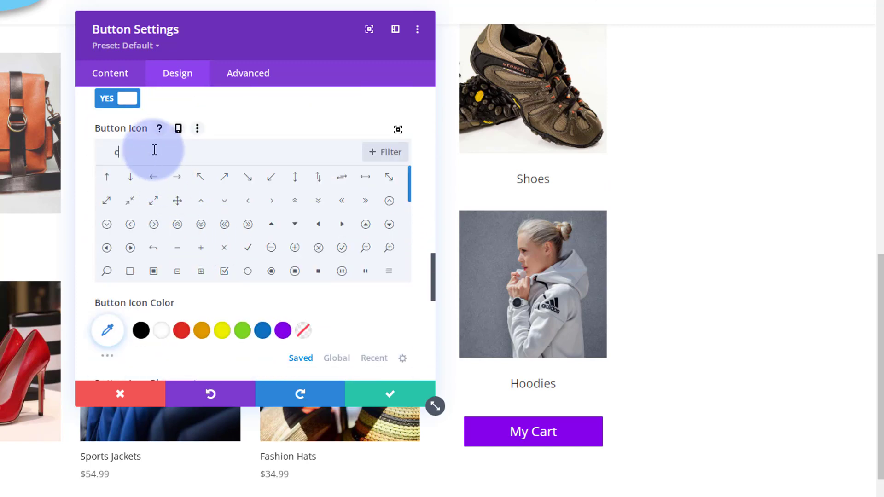
text(art)
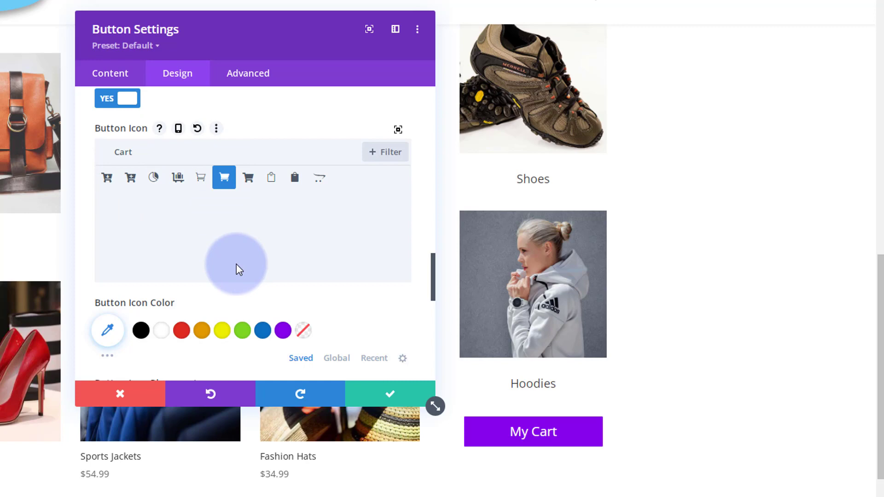
scroll(236, 264, down, 5)
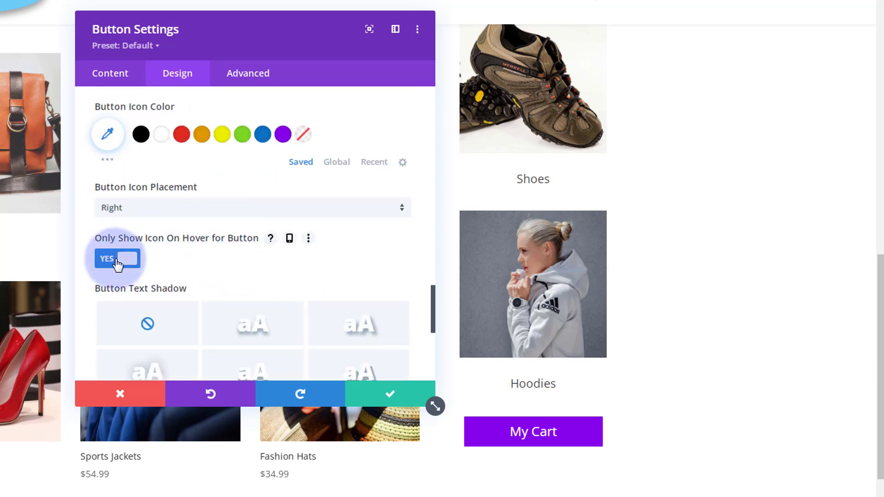
click(113, 260)
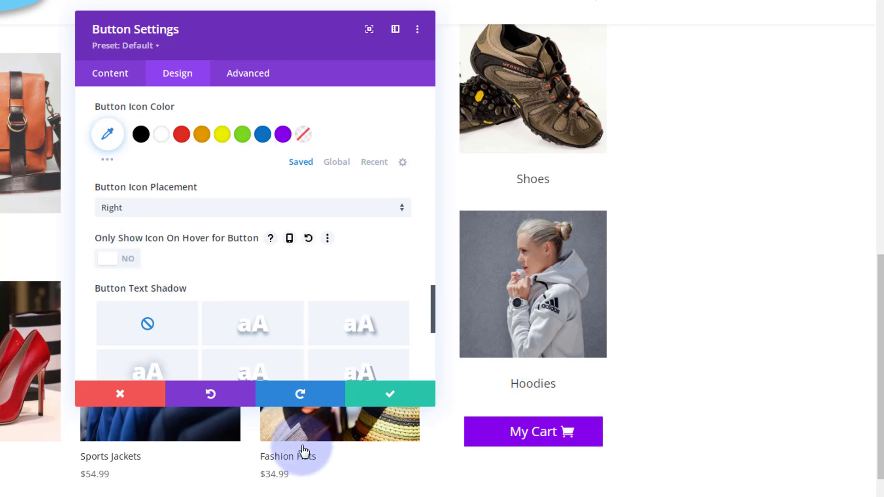
click(109, 78)
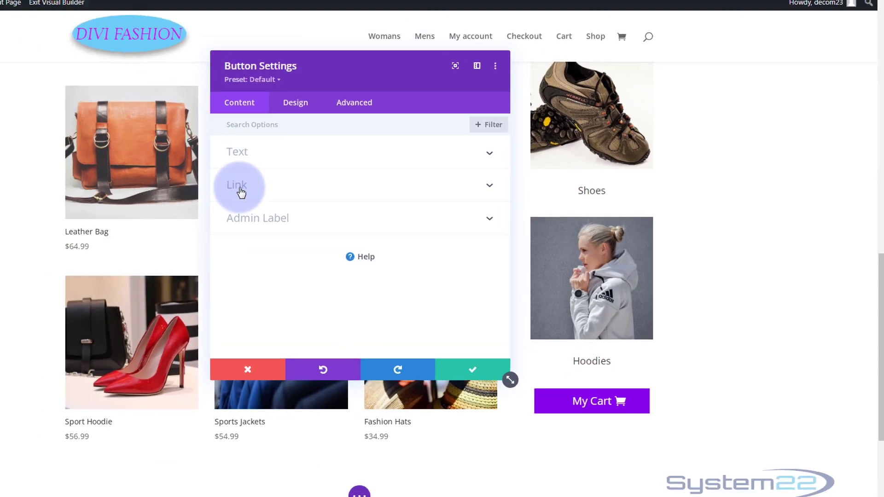
click(240, 191)
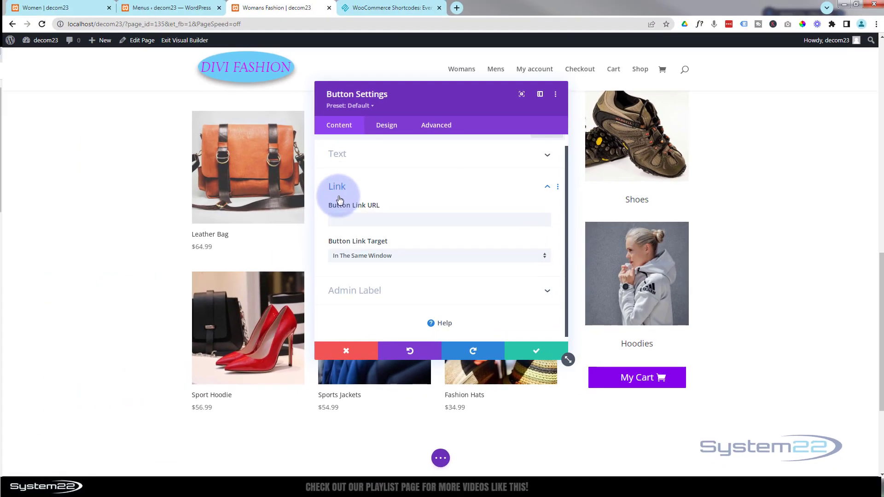
right_click(663, 73)
click(695, 120)
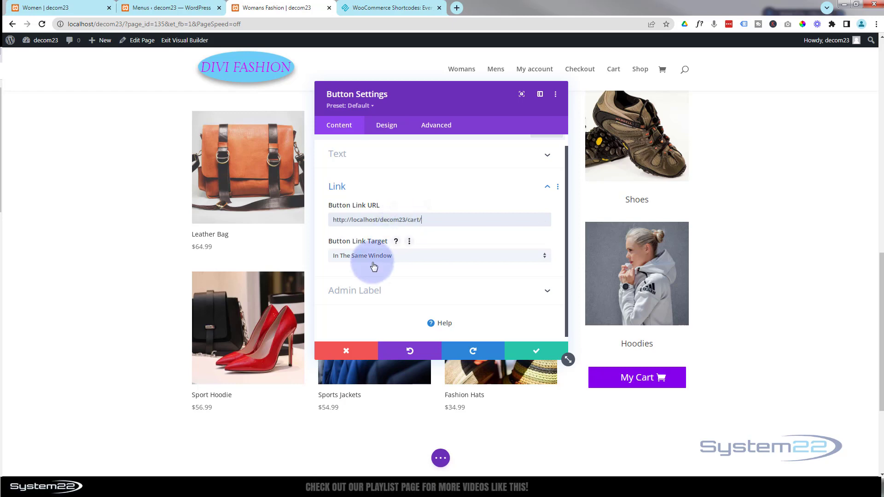
click(535, 352)
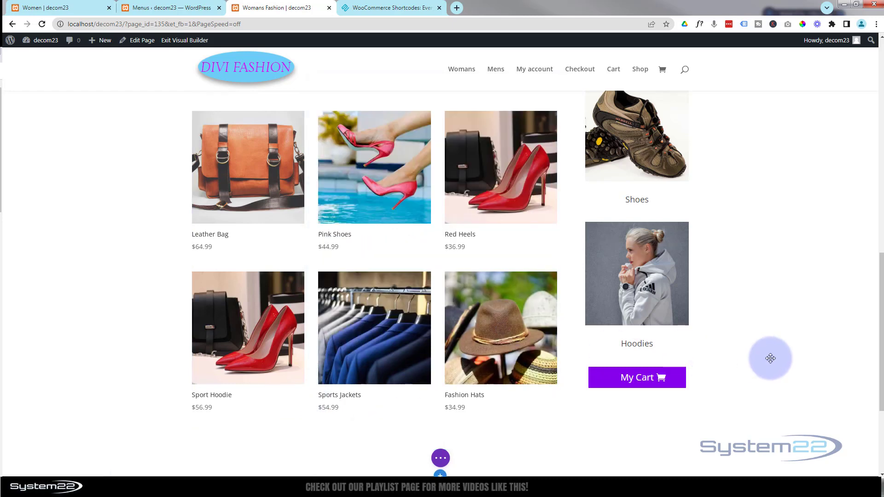
- Add a layered curved wave divider to the top of the section that holds the gallery slider
scroll(770, 358, up, 12)
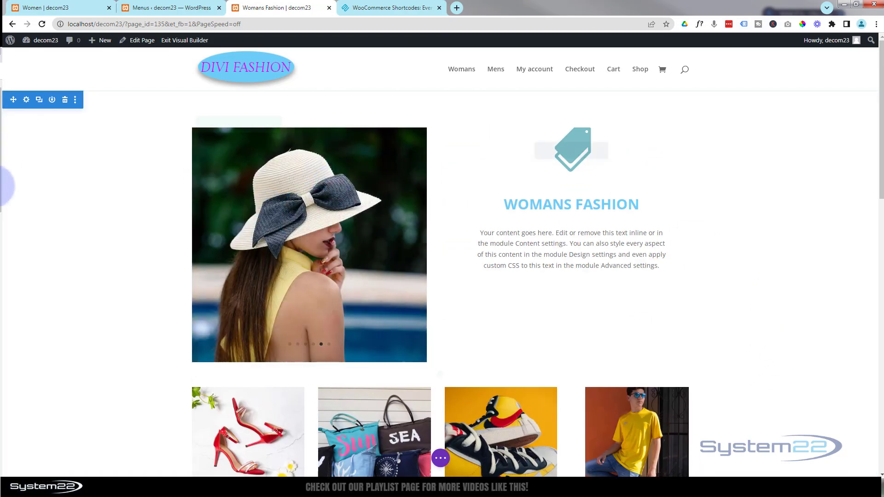
mouse_move(32, 122)
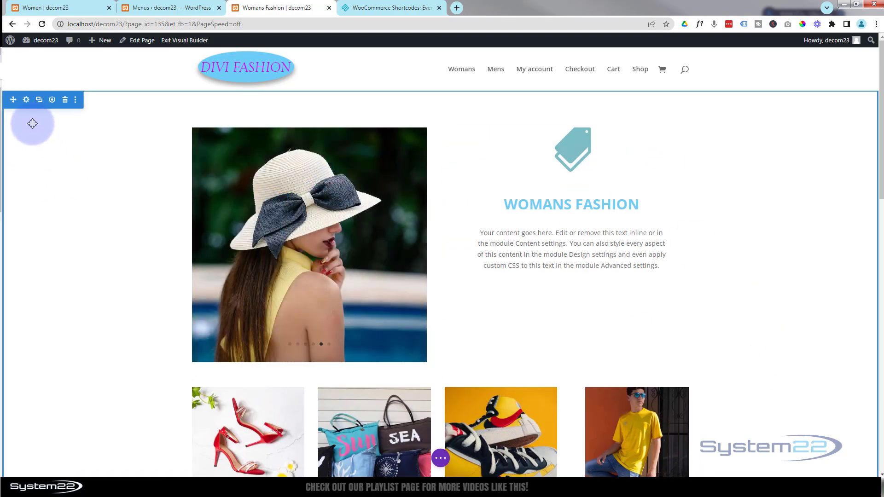
click(27, 100)
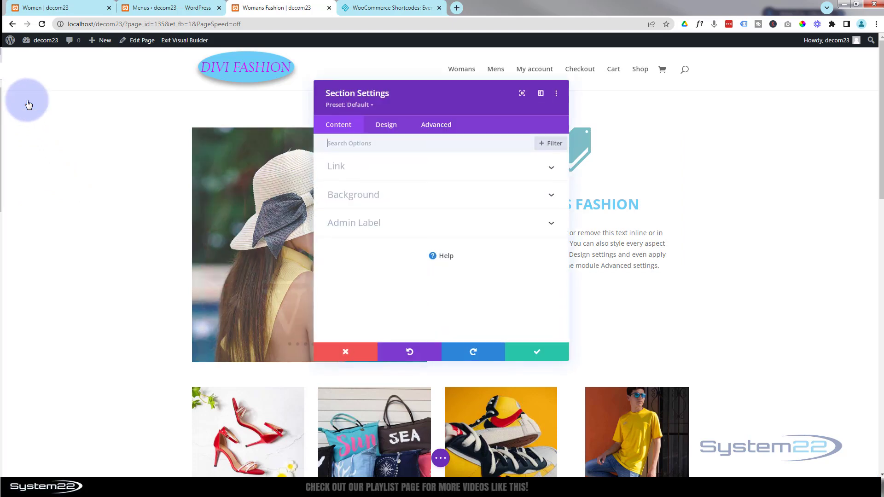
click(392, 128)
click(433, 193)
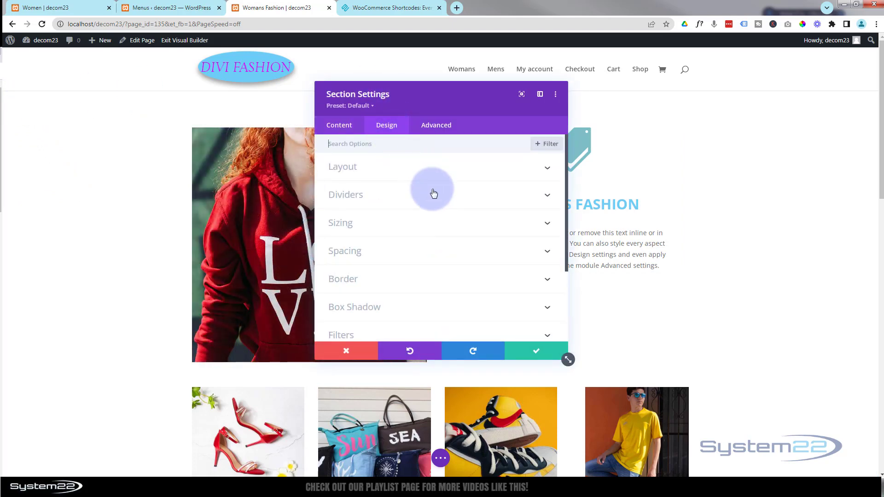
click(428, 195)
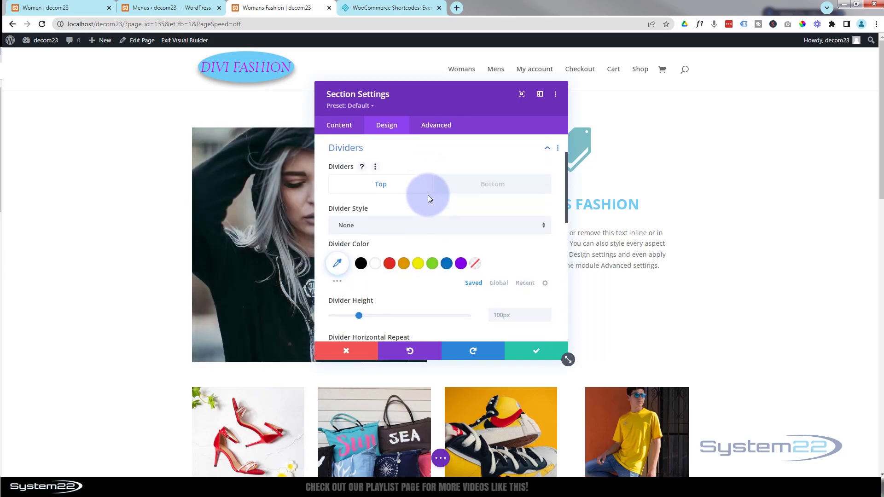
click(388, 228)
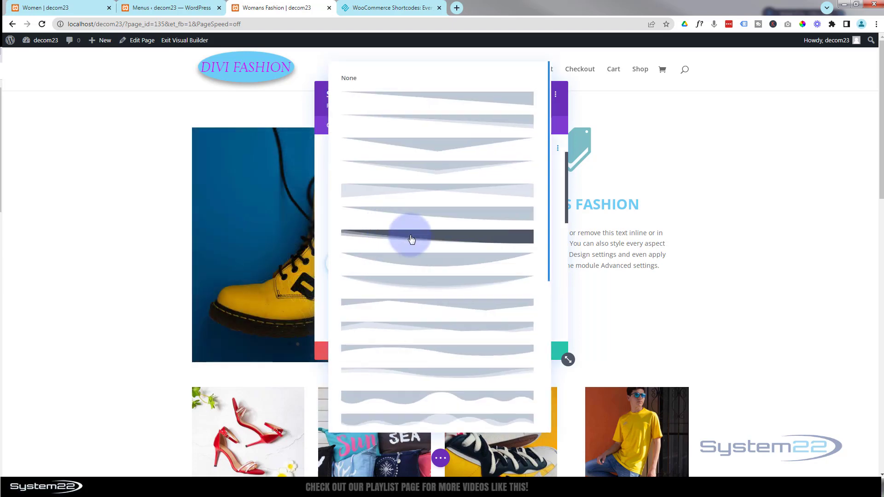
scroll(411, 239, down, 5)
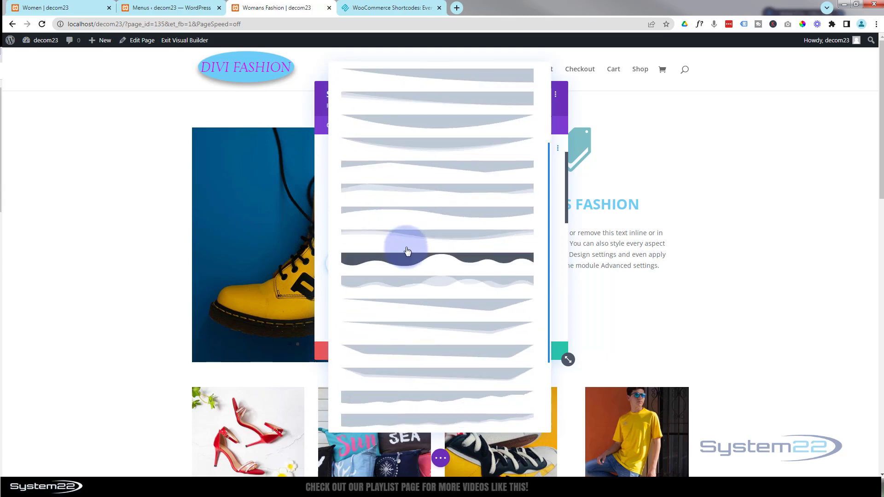
click(436, 235)
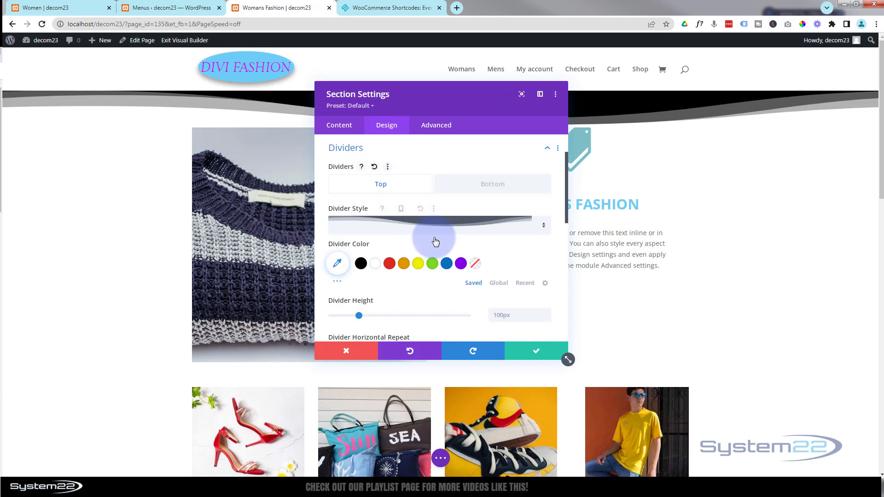
- Colour the section's top divider semi-transparent purple, rgba(131,0,233,0.46), and set its height to 50%
click(460, 263)
click(337, 264)
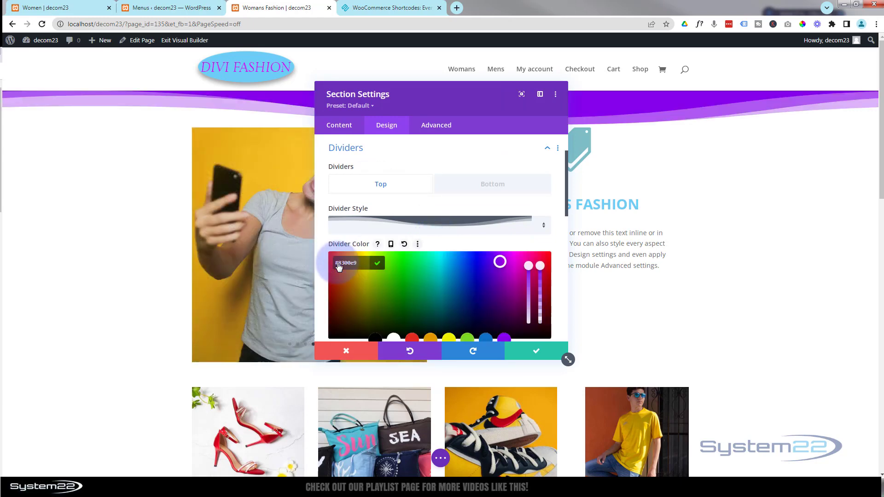
drag(541, 275, 540, 301)
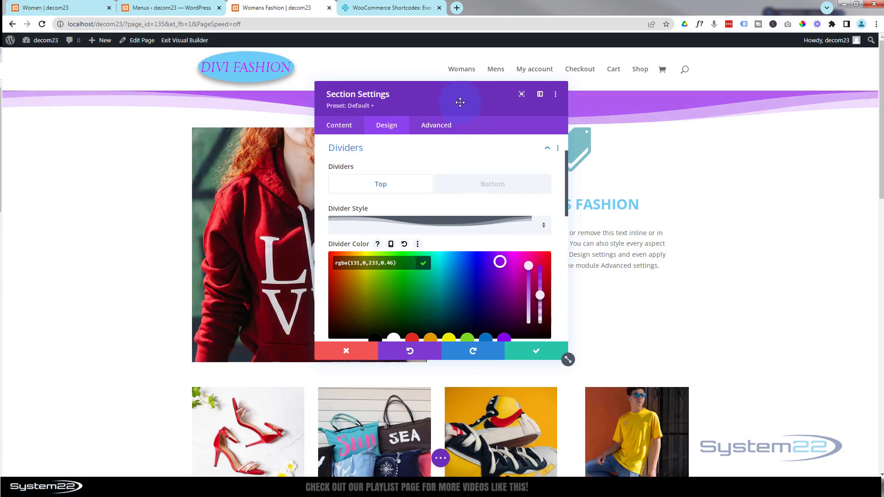
drag(460, 99, 435, 94)
scroll(415, 202, down, 2)
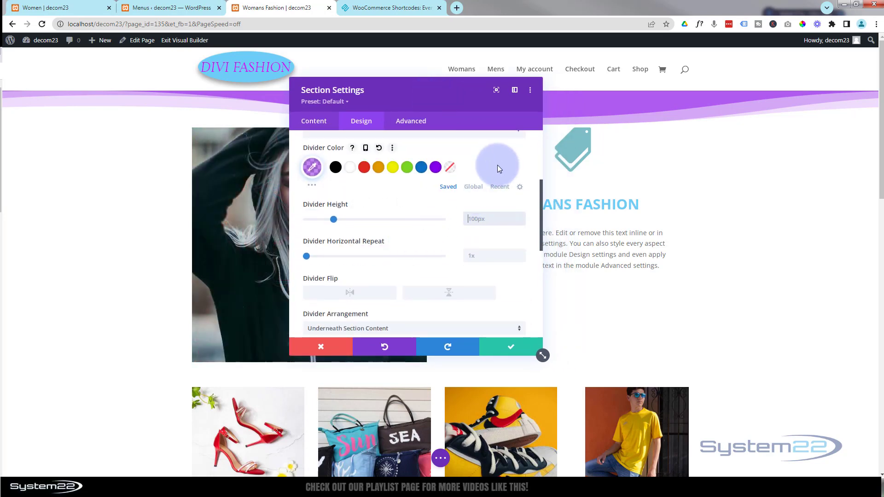
text(50%)
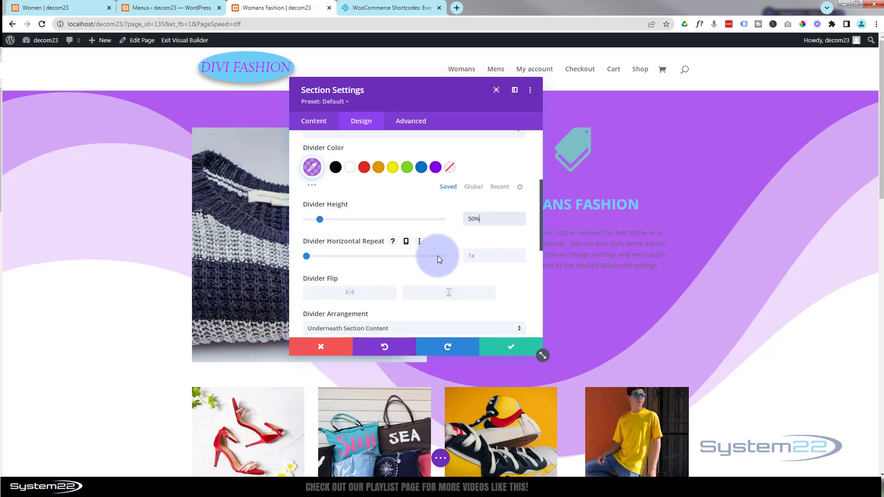
- Add a layered curved wave divider to the section's bottom and colour it semi-transparent light blue, rgba(109,207,246,0.58)
scroll(377, 275, up, 2)
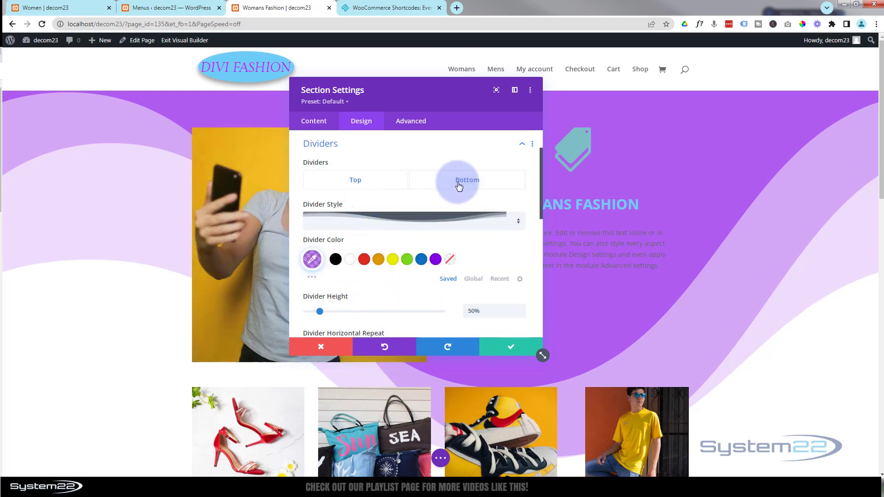
click(456, 184)
click(381, 224)
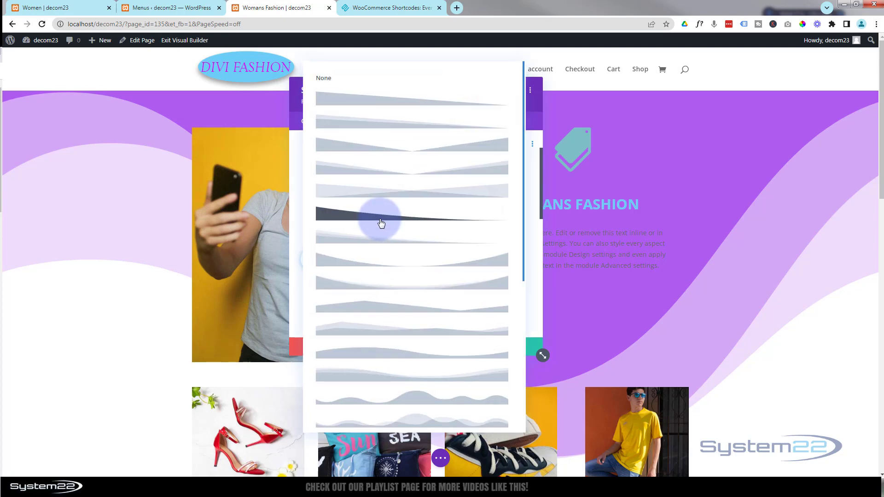
click(359, 373)
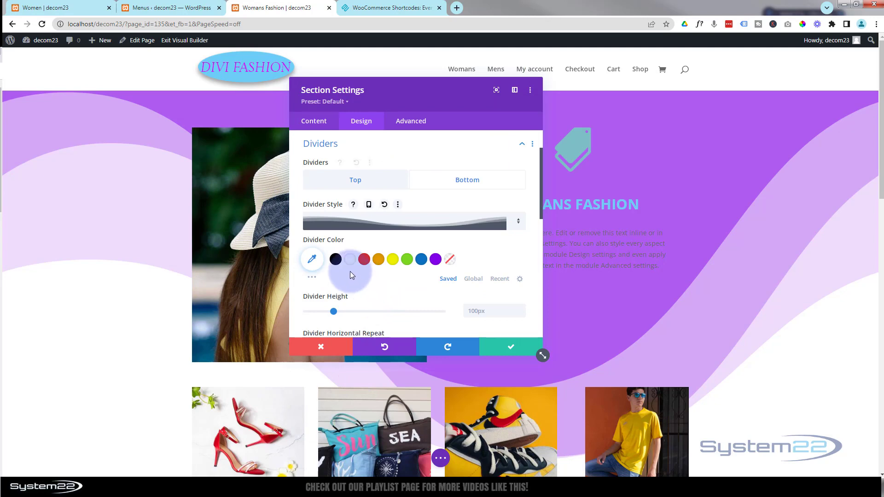
click(312, 259)
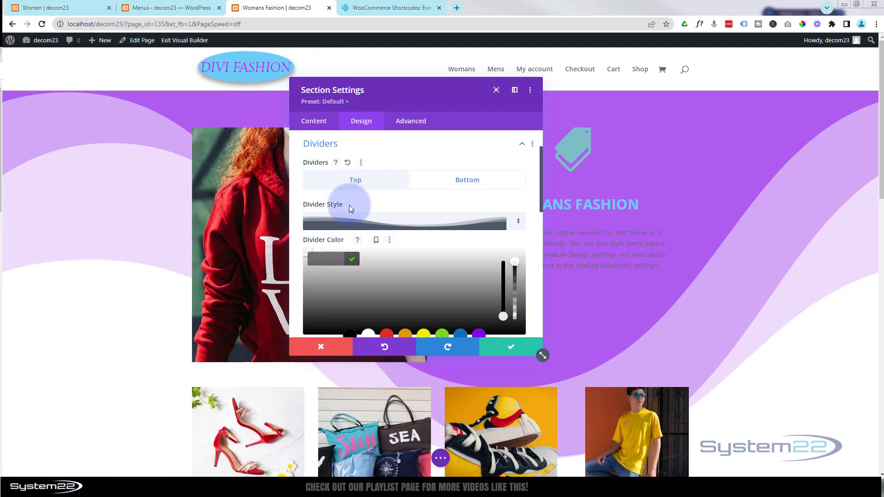
click(330, 258)
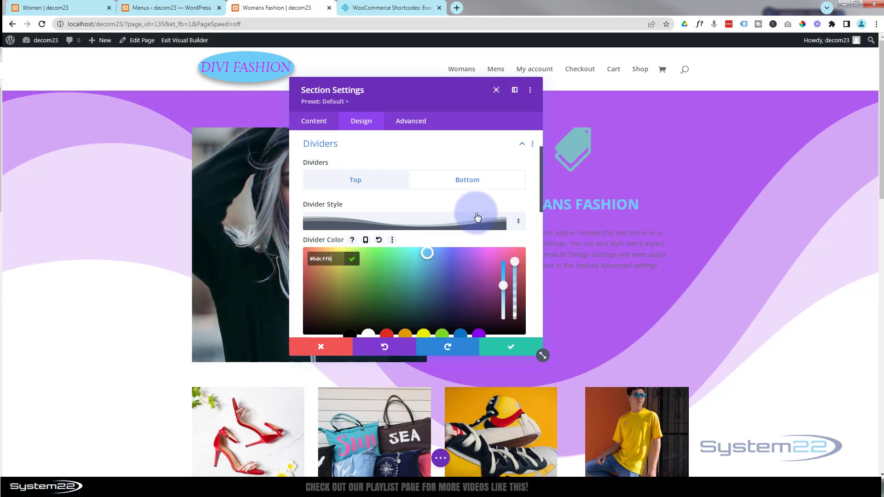
scroll(477, 217, down, 1)
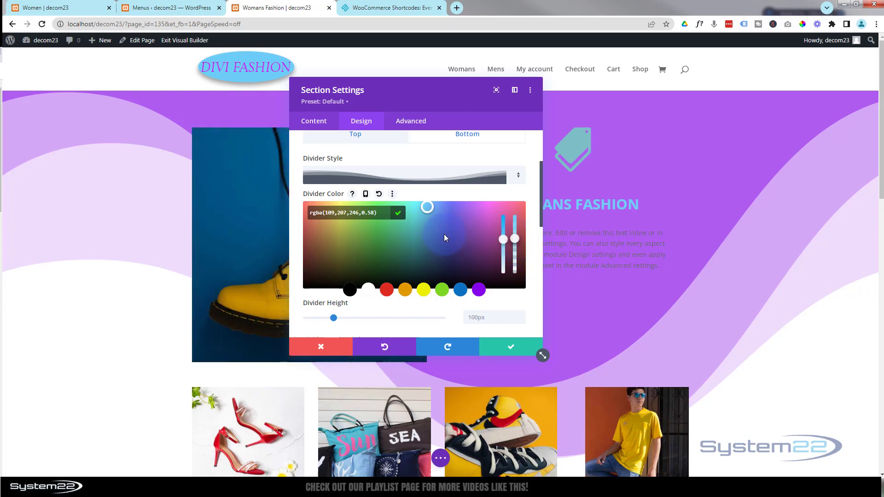
- Set the bottom divider's height to 50% and save the section settings
scroll(444, 234, down, 3)
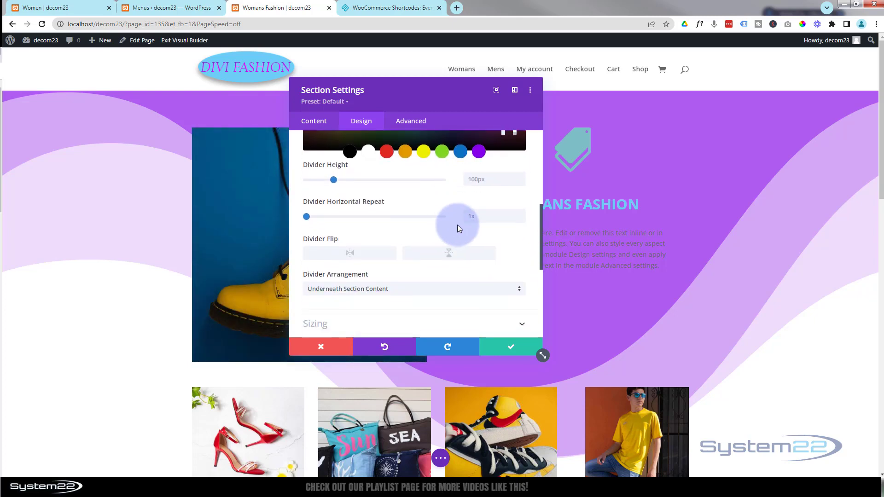
scroll(471, 178, down, 1)
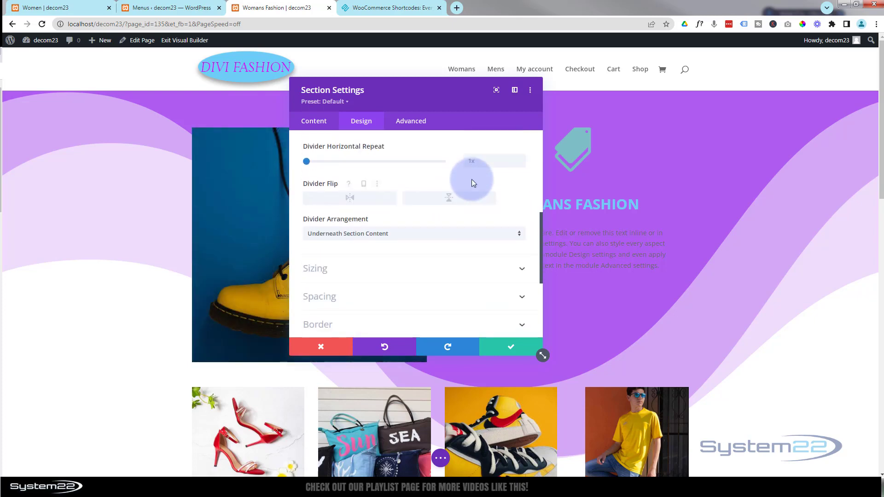
scroll(446, 189, up, 1)
click(475, 212)
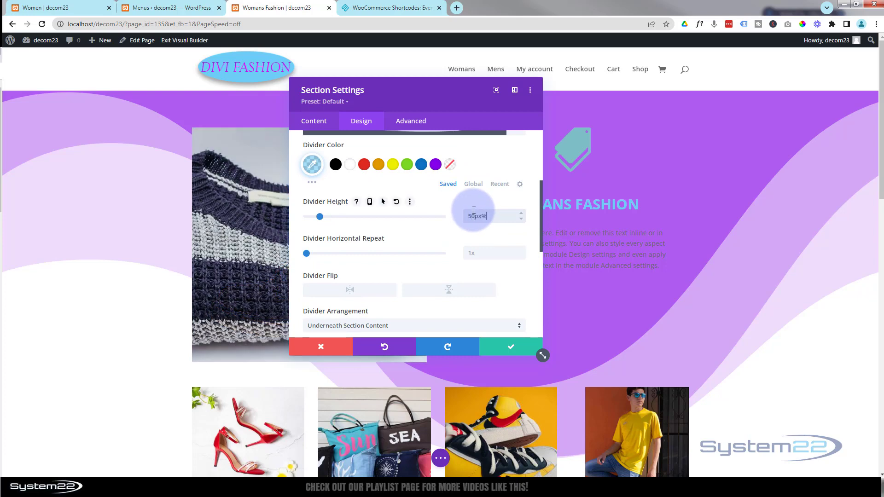
click(487, 341)
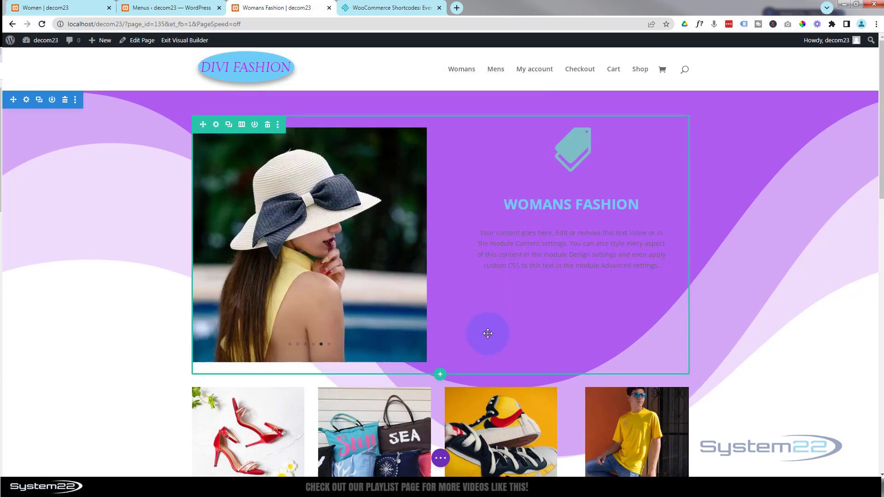
- Check the dividers down the page, publish the page and exit the Visual Builder
scroll(488, 333, down, 10)
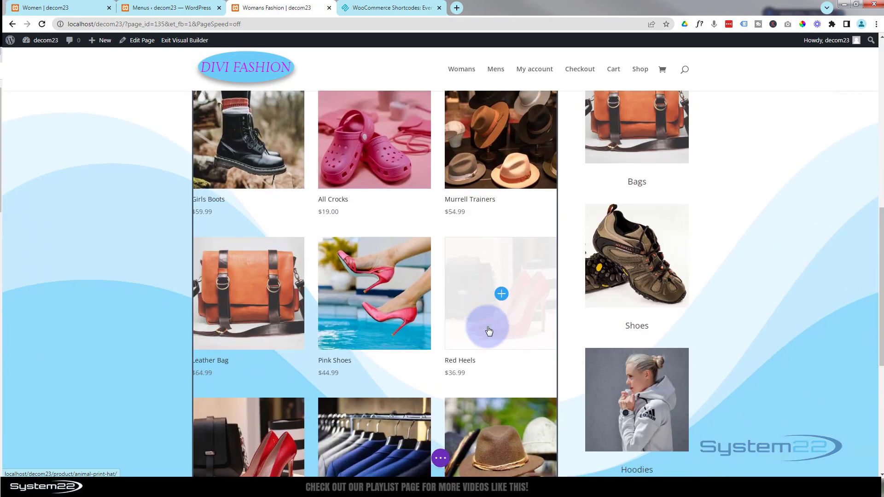
scroll(489, 331, down, 5)
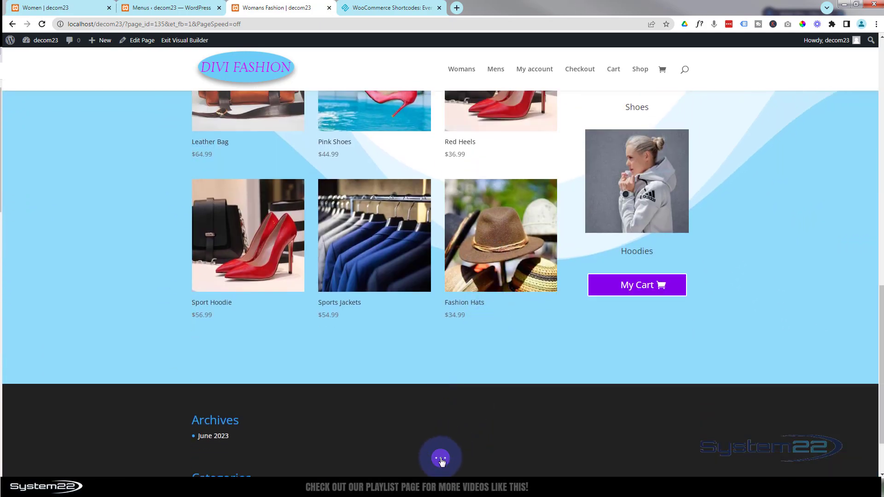
click(441, 459)
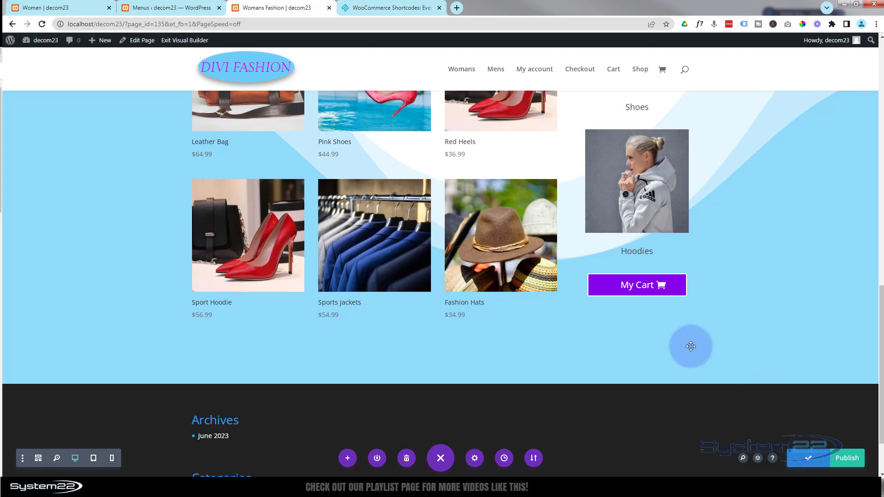
click(185, 41)
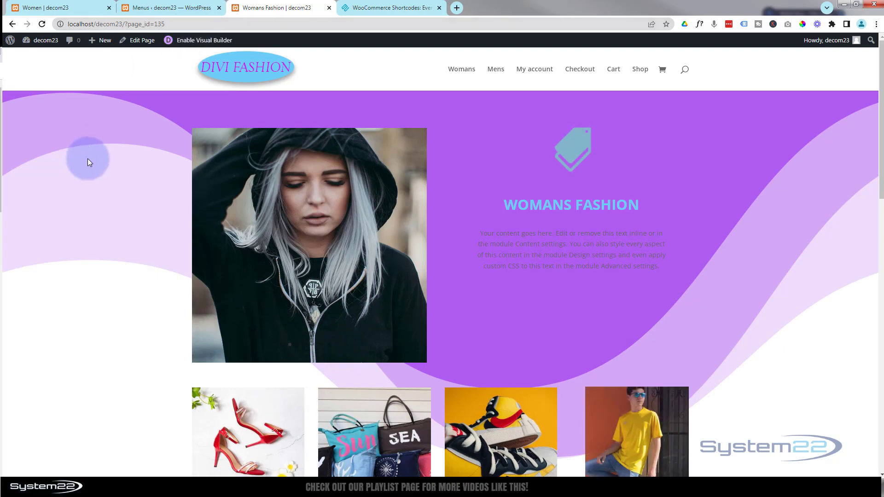
- Review the published Womans Fashion page's dividers, product grid and sidebar blurbs
scroll(97, 166, down, 4)
scroll(98, 165, down, 10)
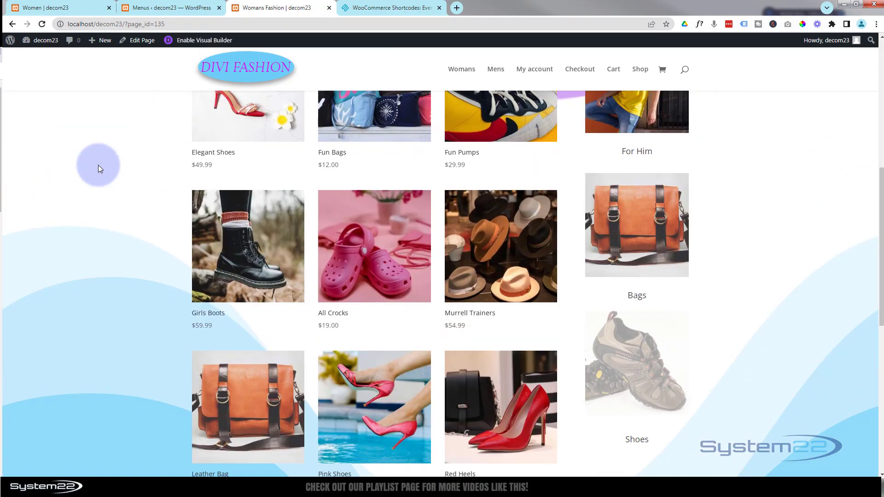
scroll(98, 164, up, 8)
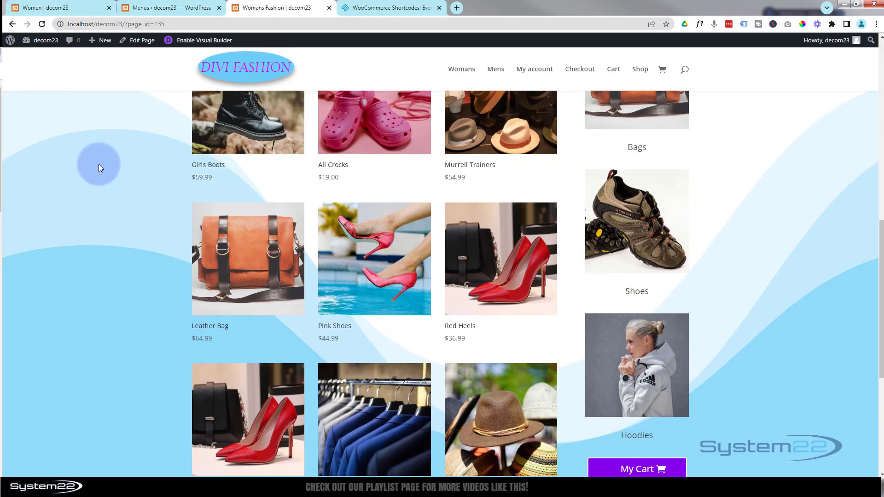
scroll(99, 163, up, 6)
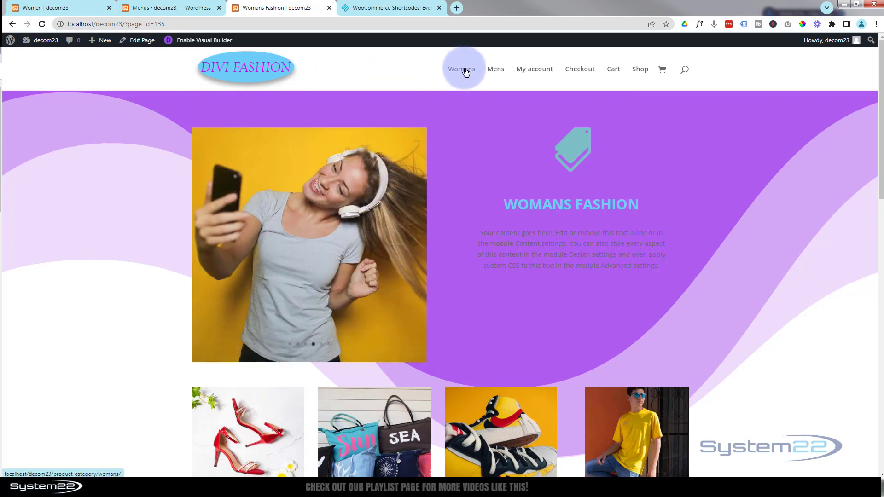
- Open the site menu's Womans category page in a new browser tab and look through its default product layout
middle_click(466, 72)
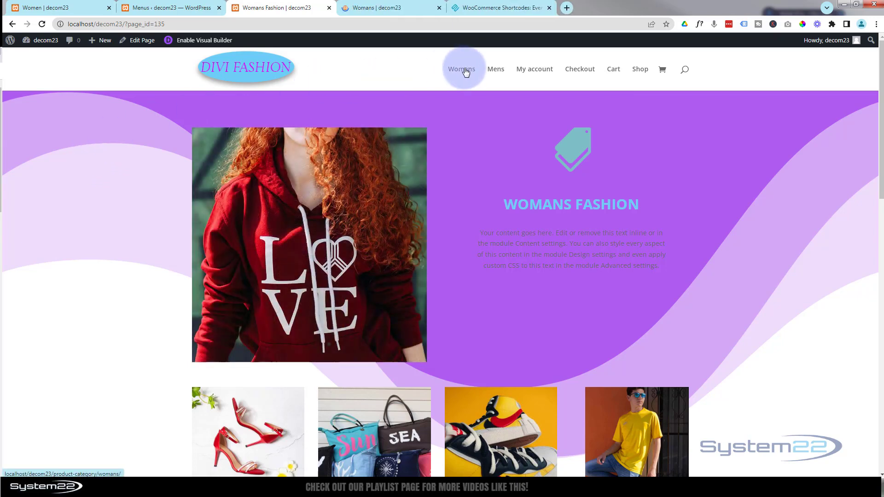
click(376, 8)
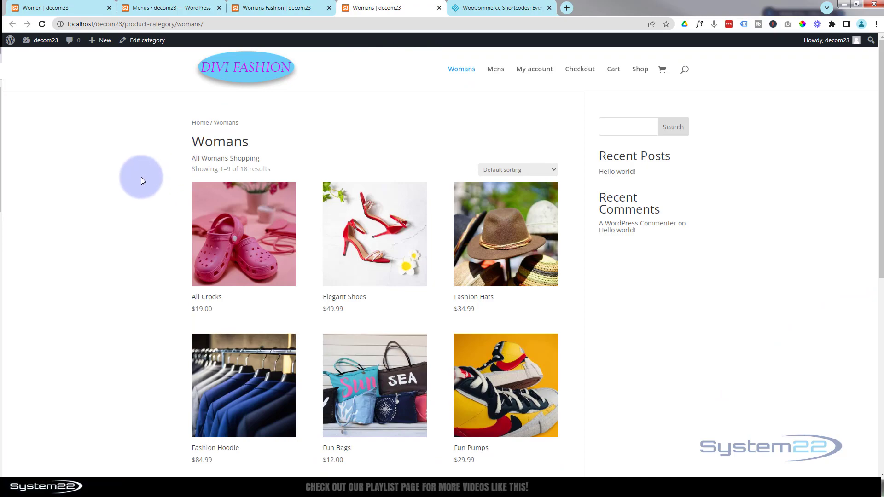
scroll(141, 176, down, 7)
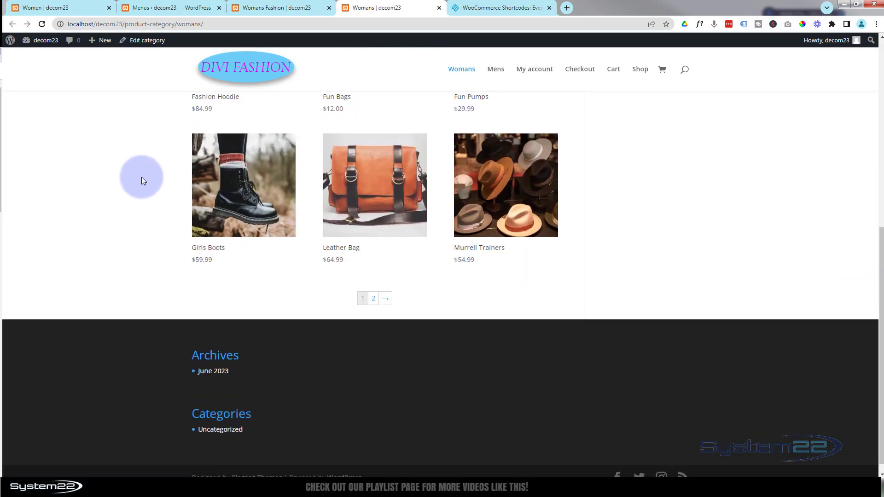
scroll(143, 177, up, 5)
scroll(143, 177, up, 3)
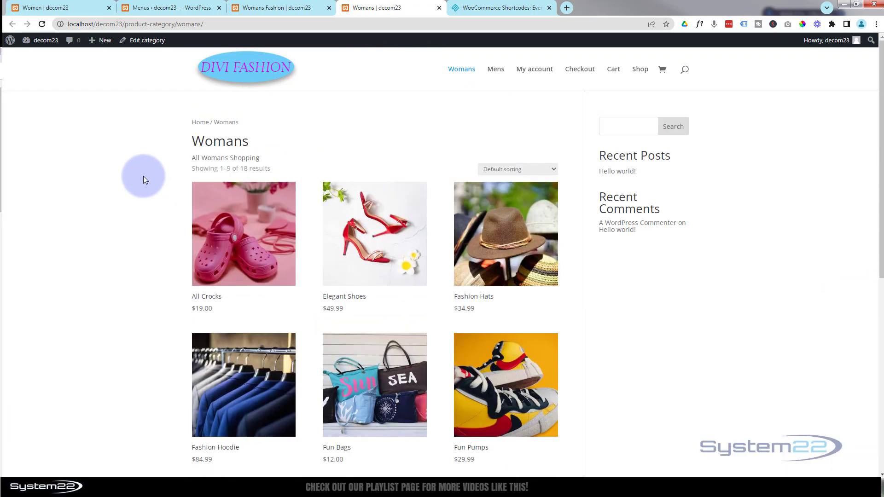
- Return to the custom Womans Fashion page and compare its full layout with the default category page
click(273, 8)
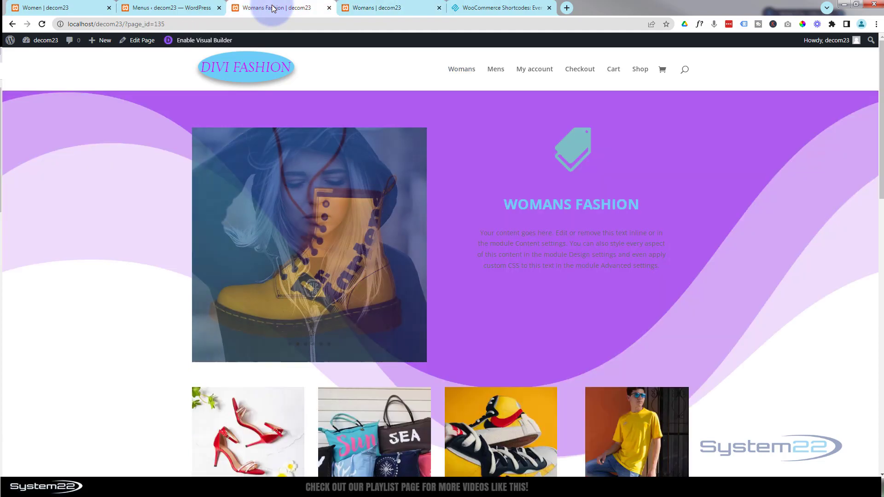
scroll(146, 197, down, 2)
scroll(146, 196, down, 10)
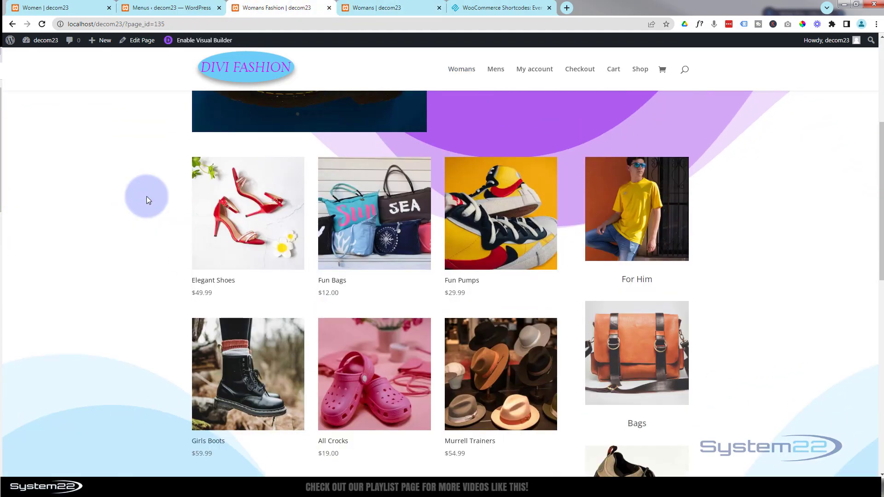
scroll(147, 200, down, 1)
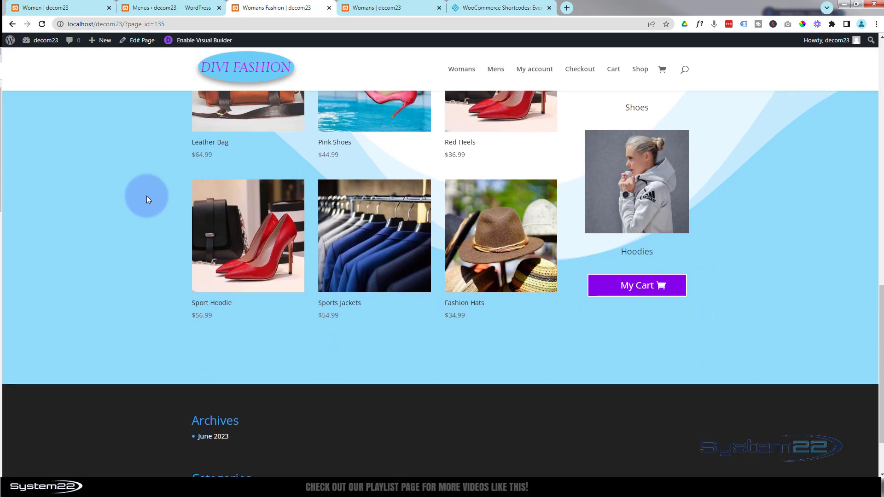
scroll(146, 195, up, 10)
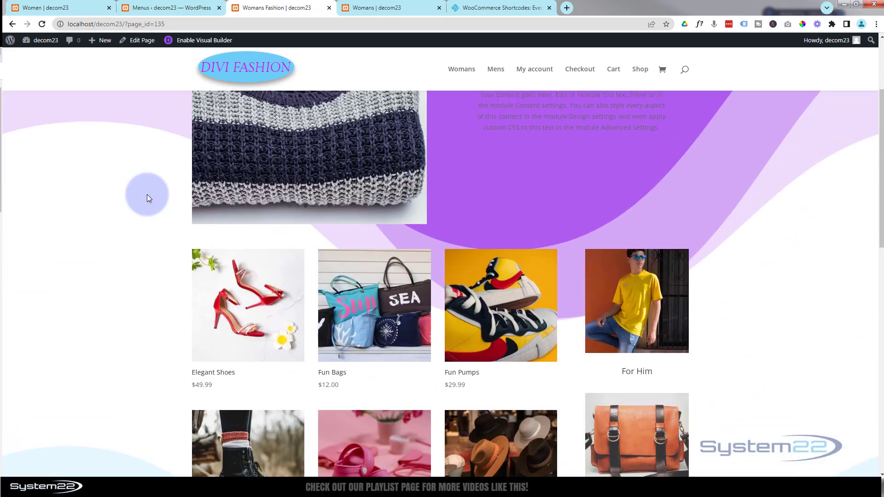
scroll(147, 198, up, 3)
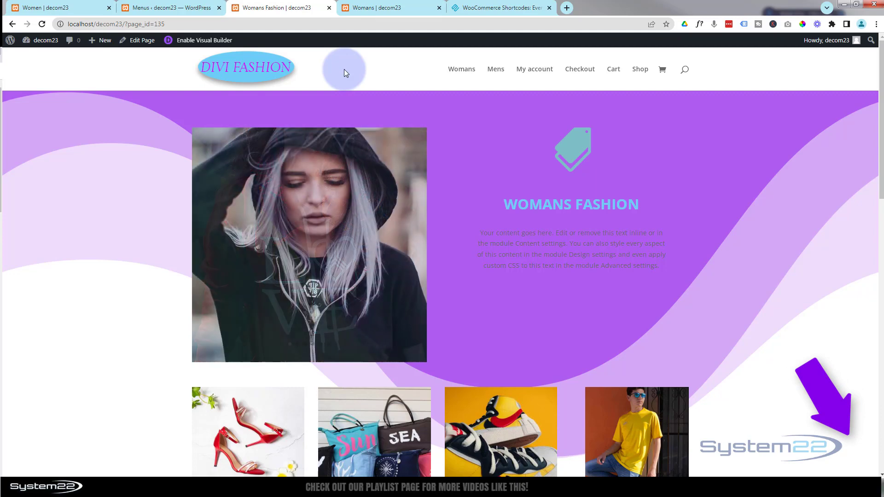
- Revisit the WooCommerce shortcodes guide and the Womans category page, then examine the finished Womans Fashion page from header to cart button
click(501, 6)
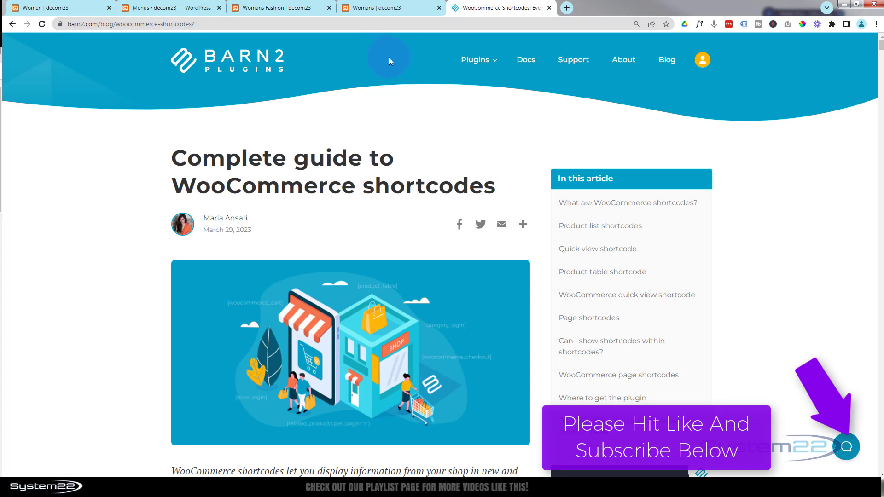
click(382, 7)
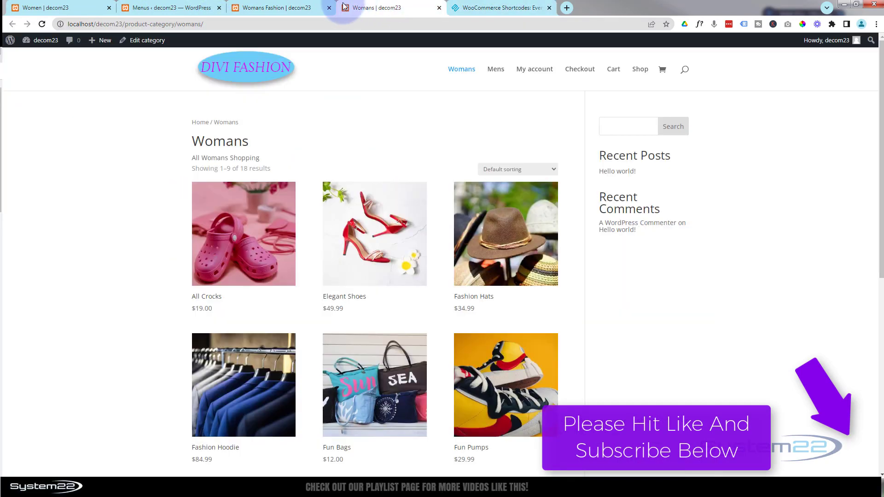
click(302, 8)
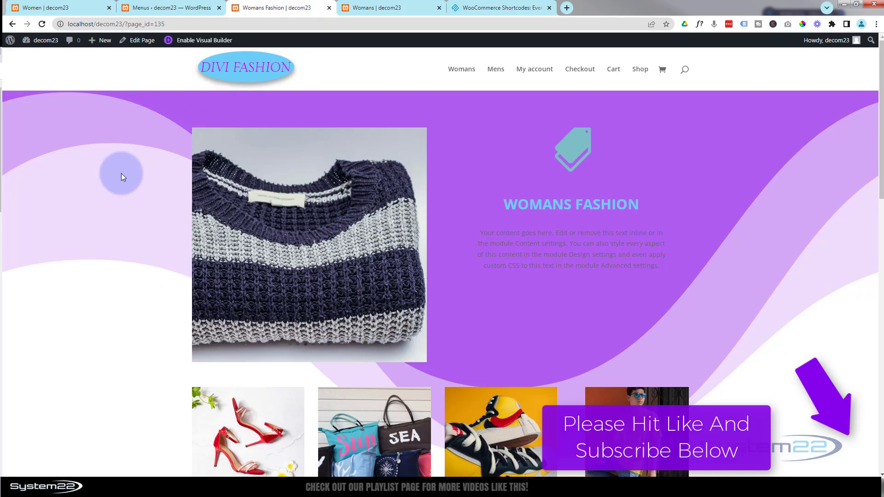
scroll(121, 175, down, 5)
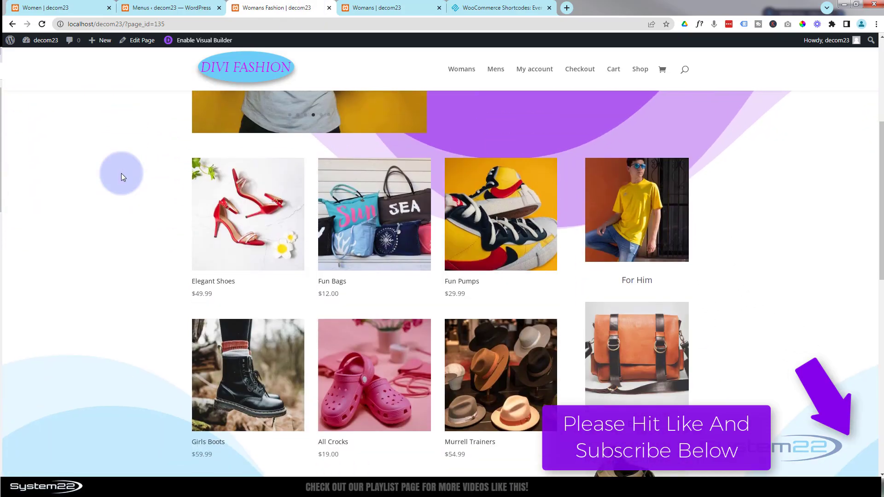
scroll(122, 175, down, 5)
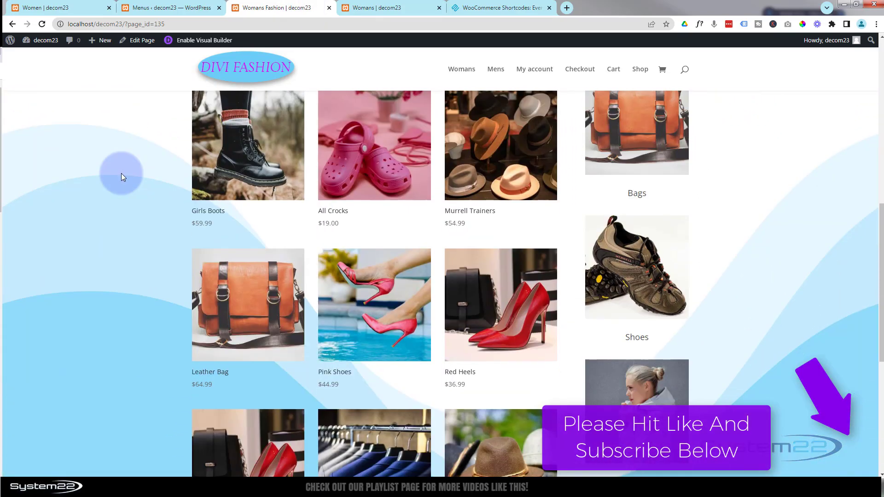
scroll(121, 175, down, 4)
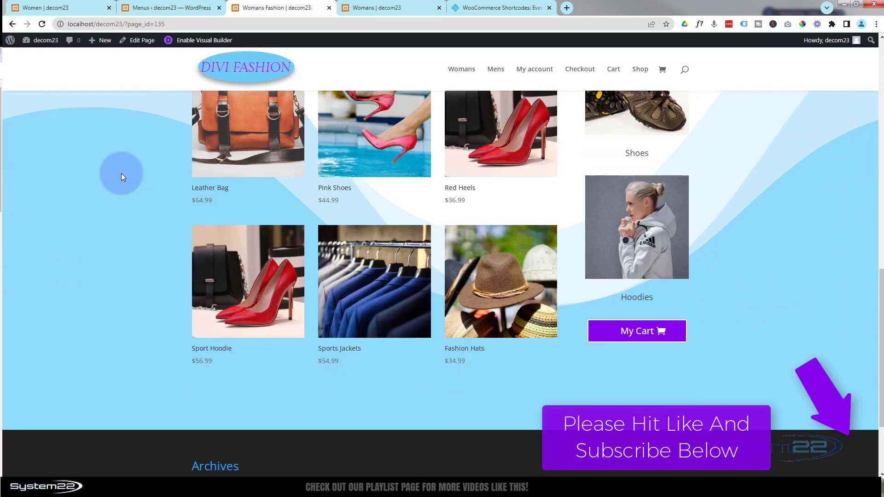
scroll(122, 175, up, 8)
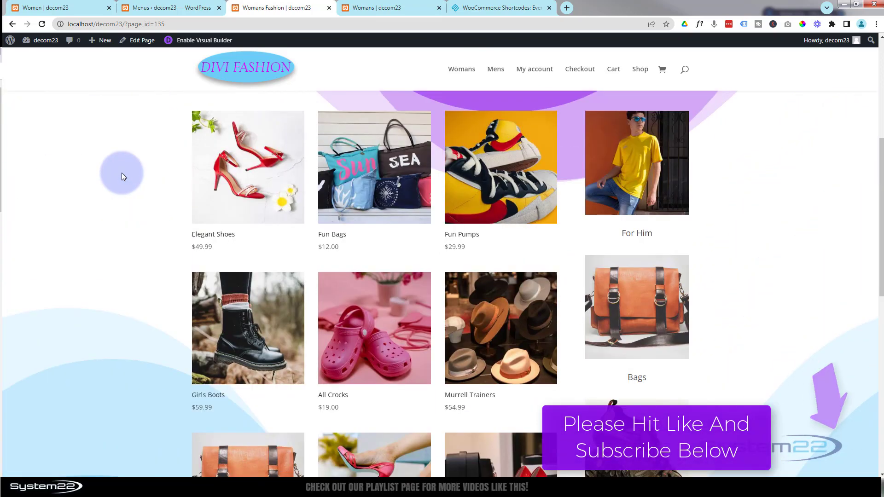
scroll(122, 173, up, 6)
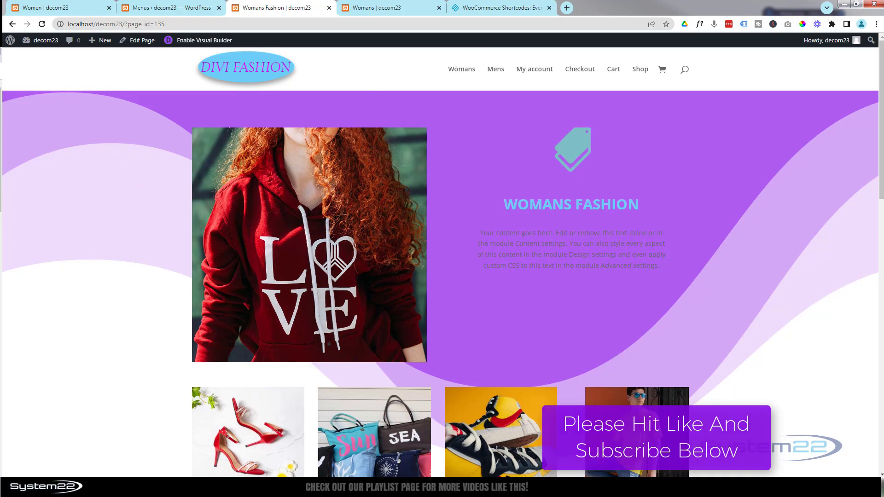